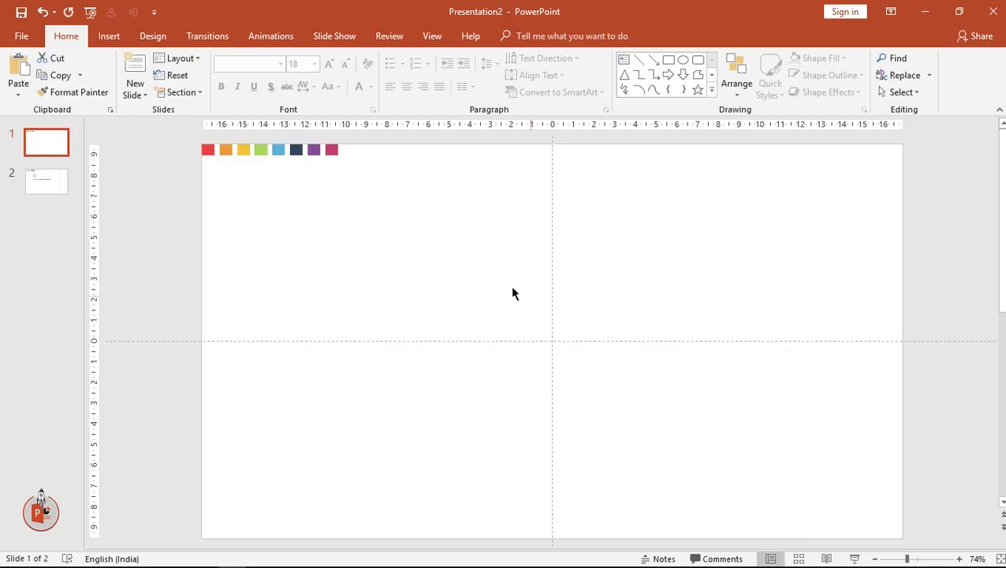
Draw a light blue oval on the slide and set its fill transparency to 44%.
click(107, 36)
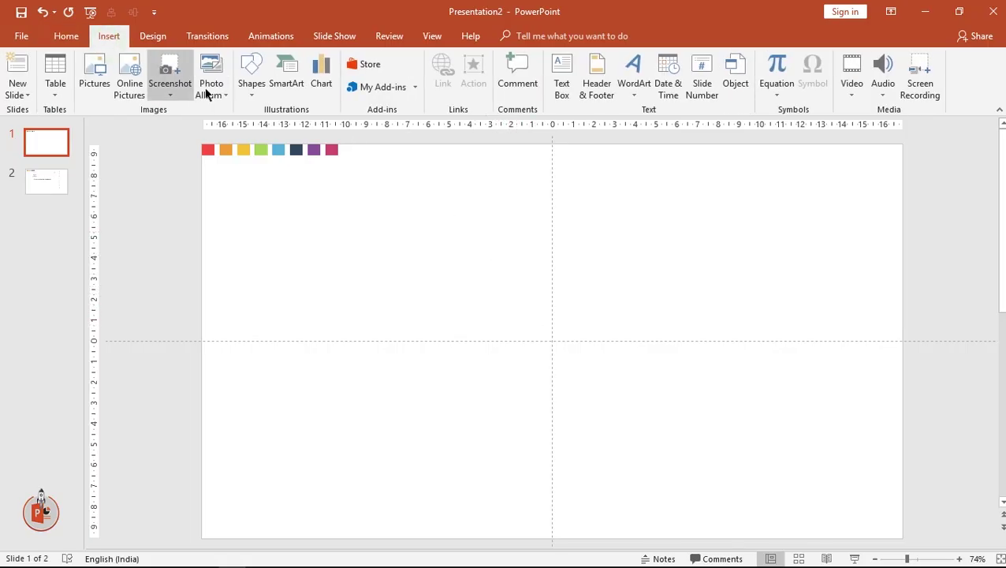
click(253, 93)
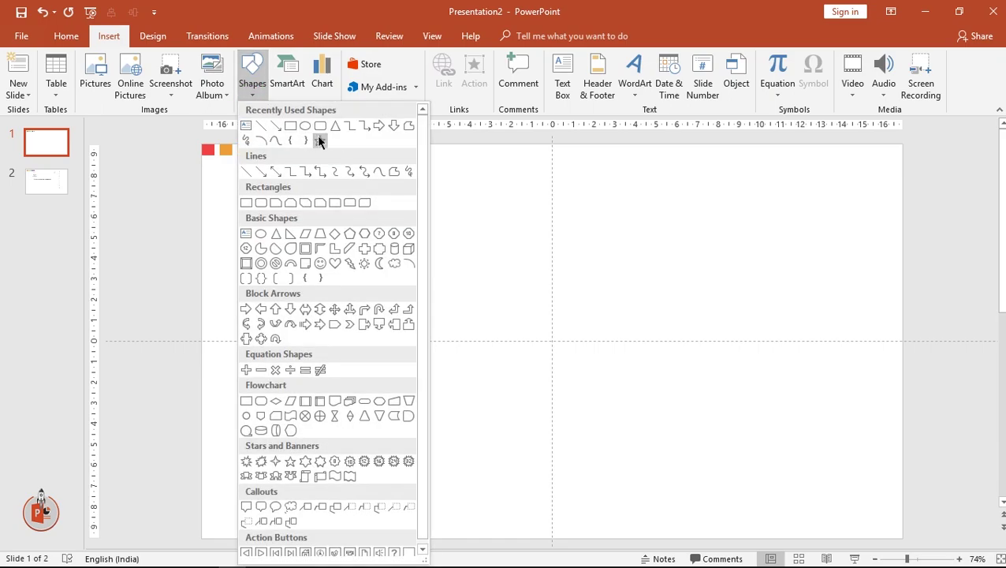
click(304, 128)
drag(404, 201, 658, 450)
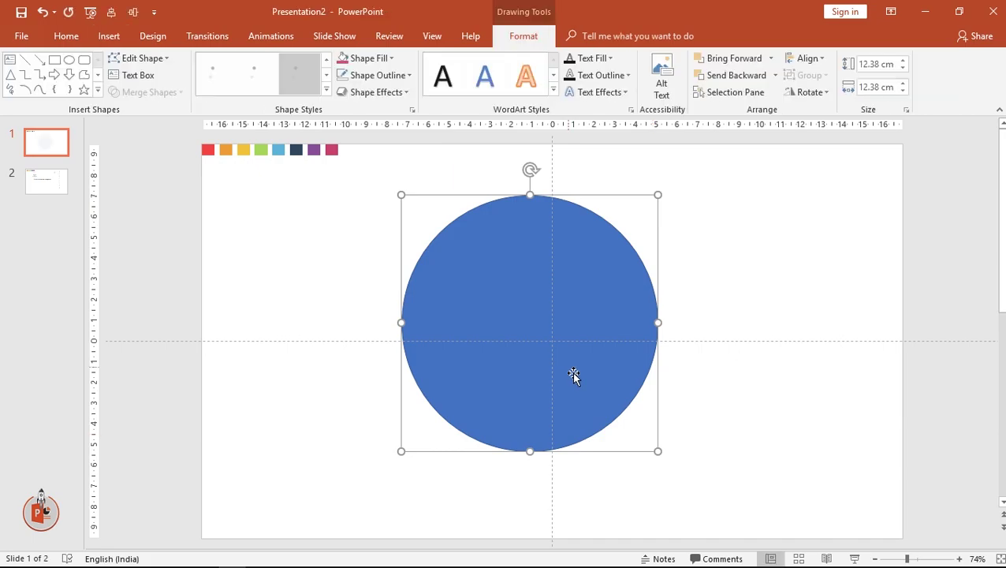
right_click(573, 371)
click(606, 365)
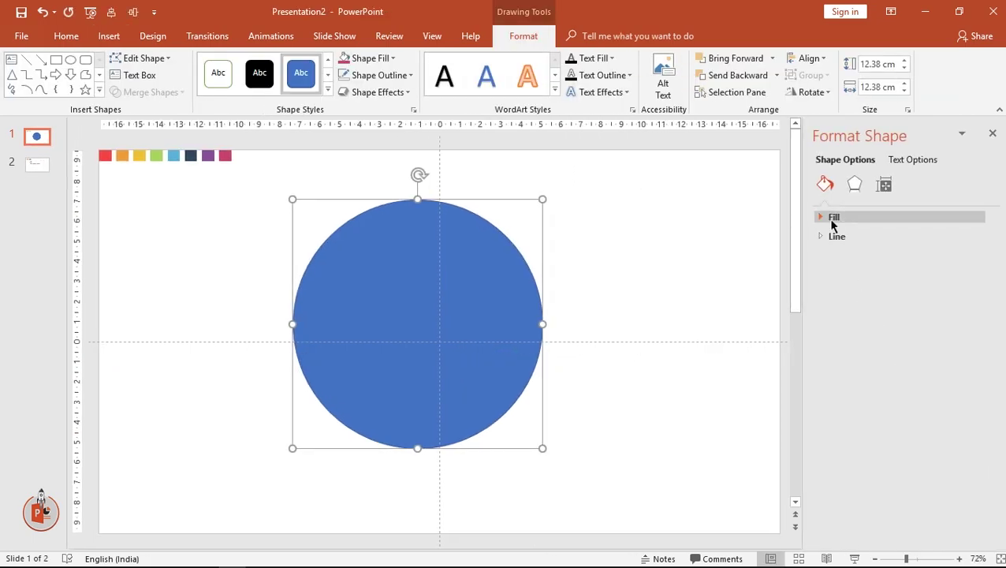
click(834, 217)
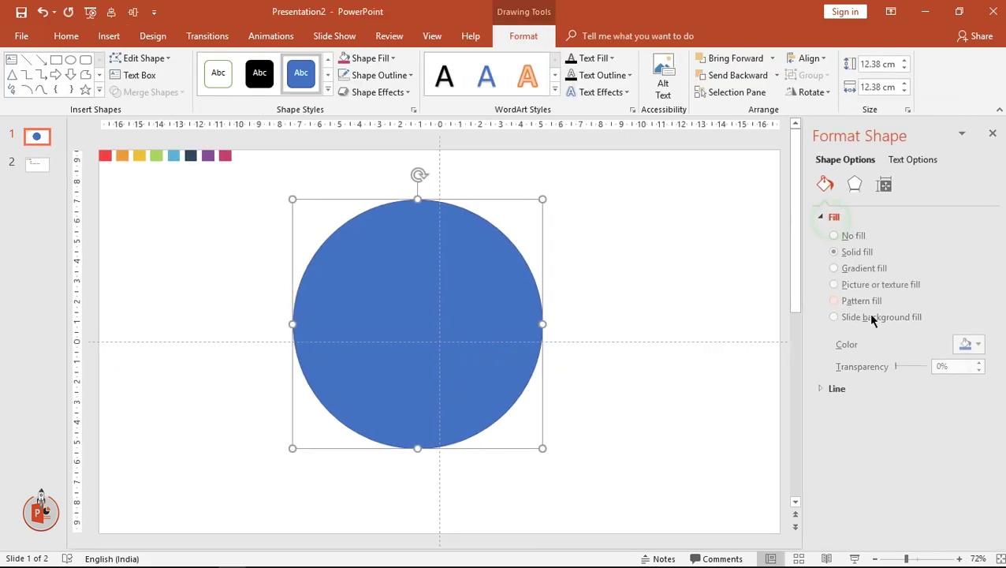
drag(897, 368, 910, 371)
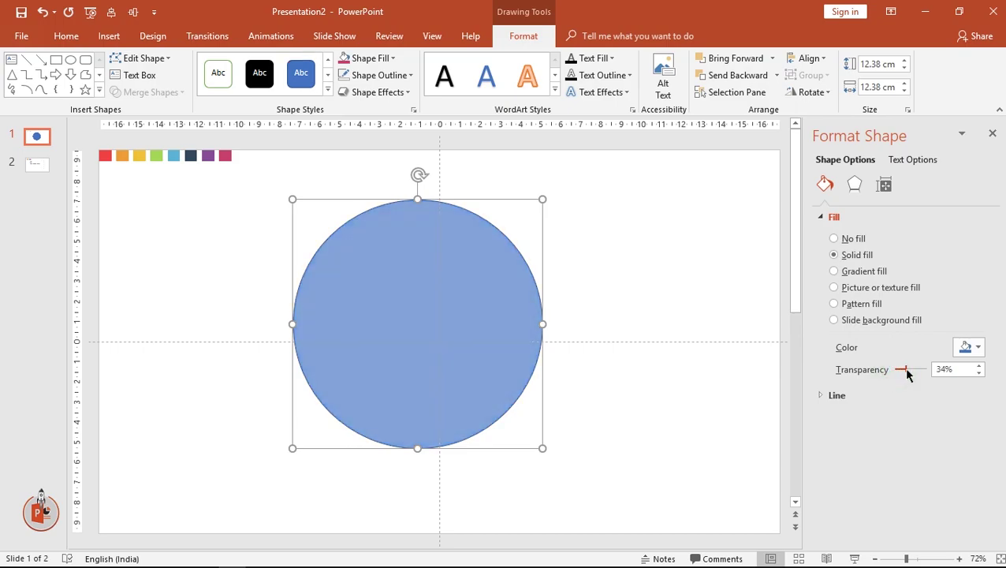
Duplicate the oval, stretch the left one taller, and delete the right copy.
mouse_move(413, 310)
ctrl+mouse_down()
mouse_move(488, 294)
mouse_move(451, 294)
ctrl+mouse_up()
drag(318, 313, 289, 314)
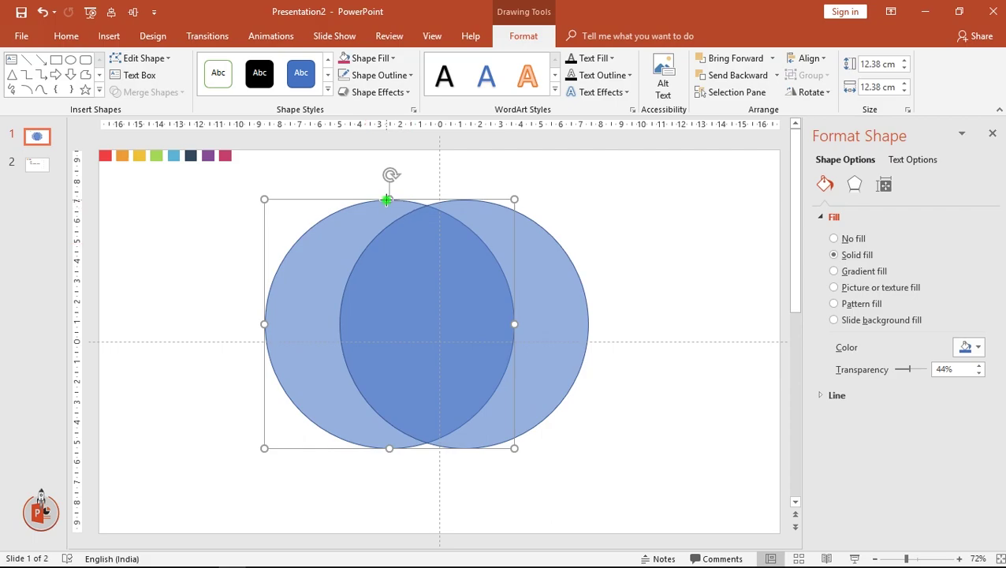
drag(387, 200, 396, 156)
click(566, 280)
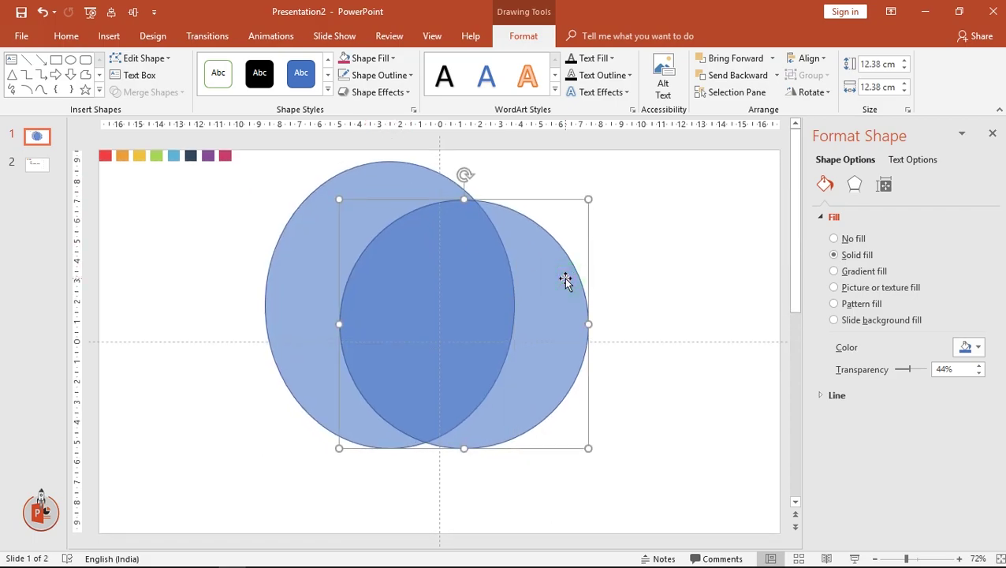
key(Delete)
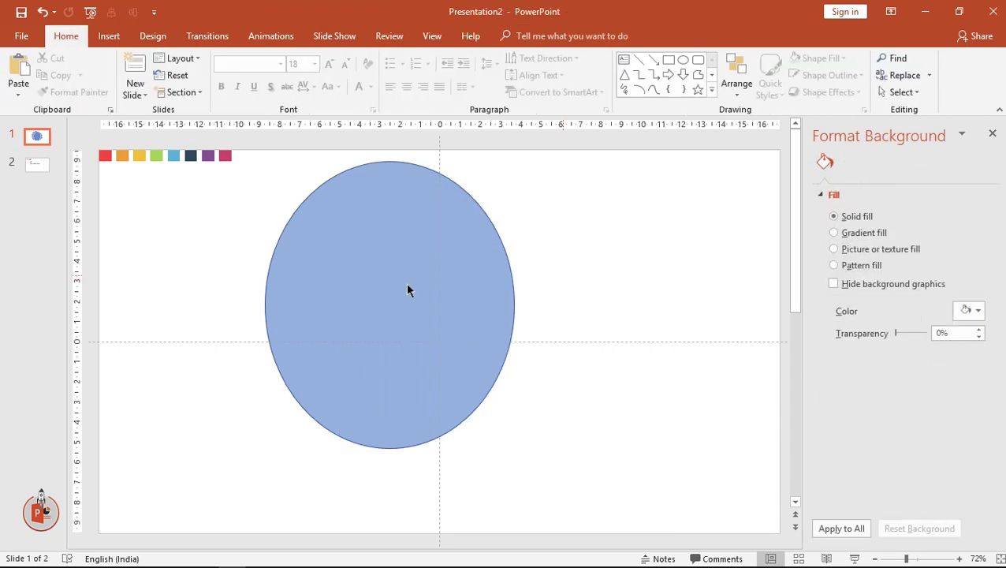
Centre the ellipse on the slide and make it 15.25 cm tall.
drag(406, 282, 371, 269)
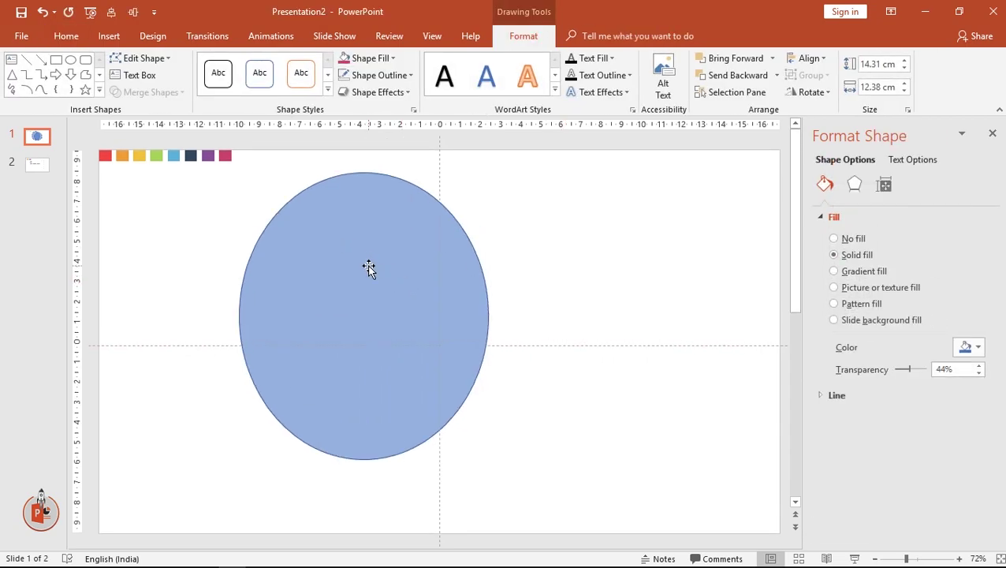
drag(352, 235, 344, 239)
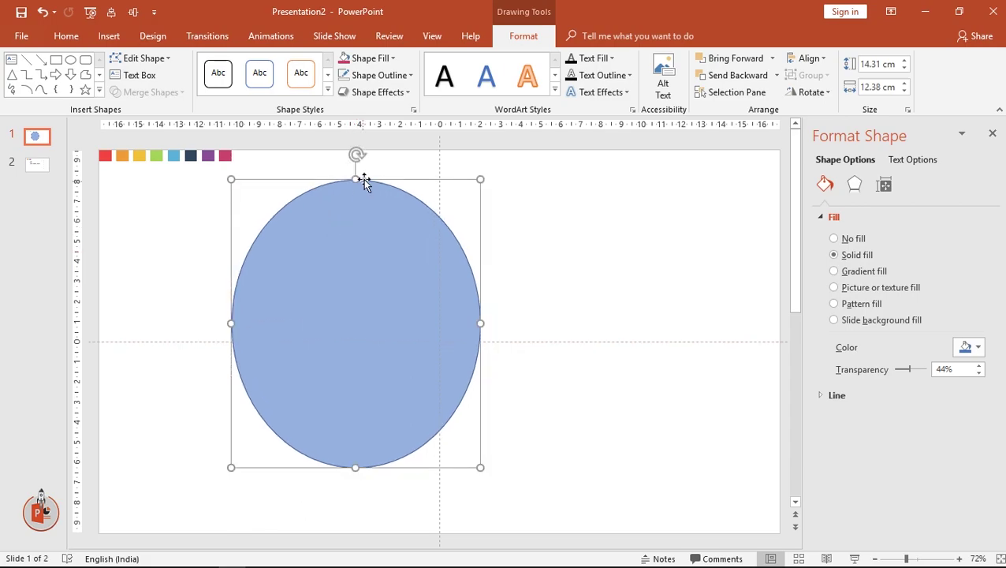
drag(356, 180, 356, 161)
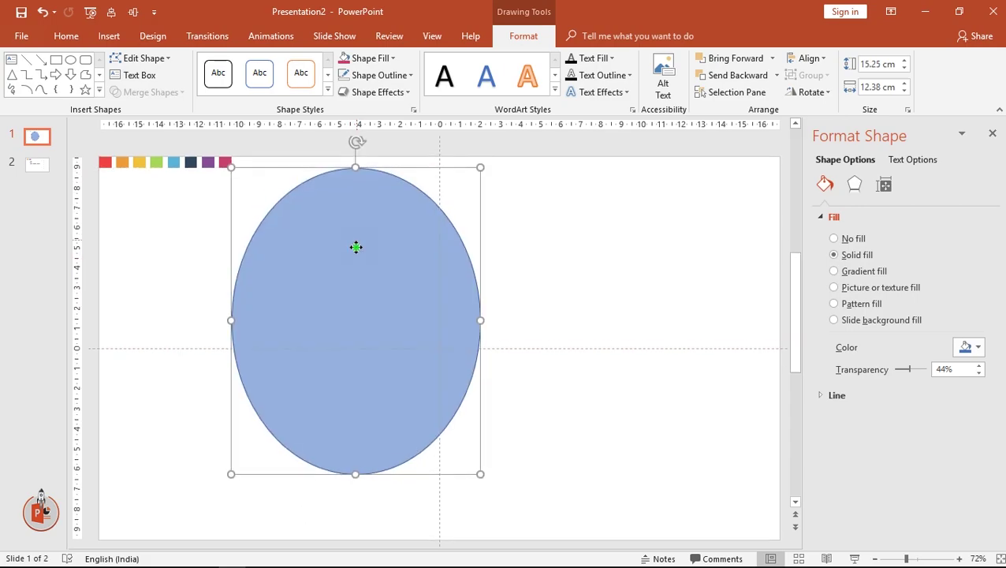
mouse_move(355, 247)
mouse_down()
mouse_move(351, 256)
mouse_move(350, 247)
mouse_move(491, 260)
mouse_move(499, 251)
mouse_up()
Add an overlapping copy to the right and a shorter 14.44 cm copy centred beneath them.
drag(309, 275, 332, 271)
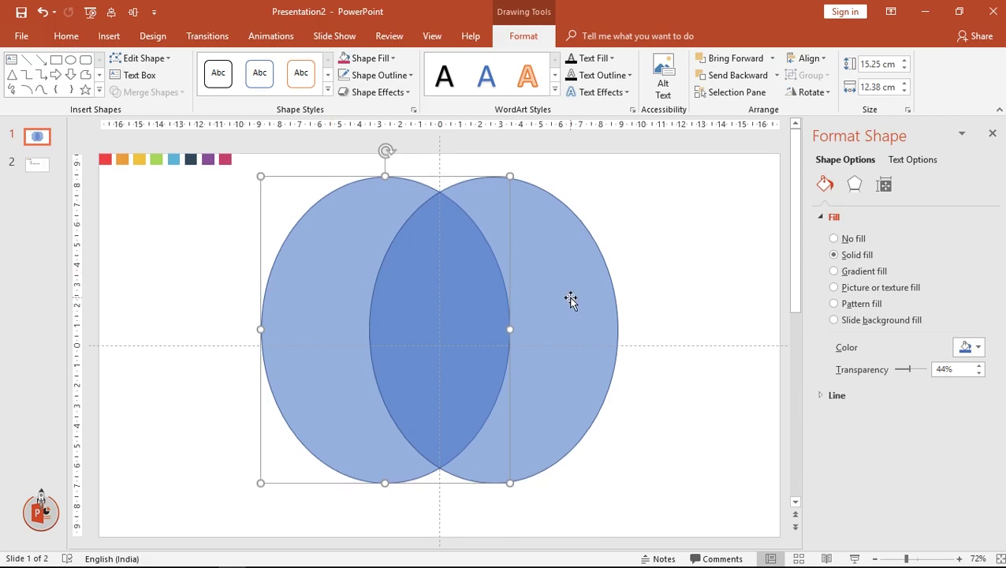
click(570, 297)
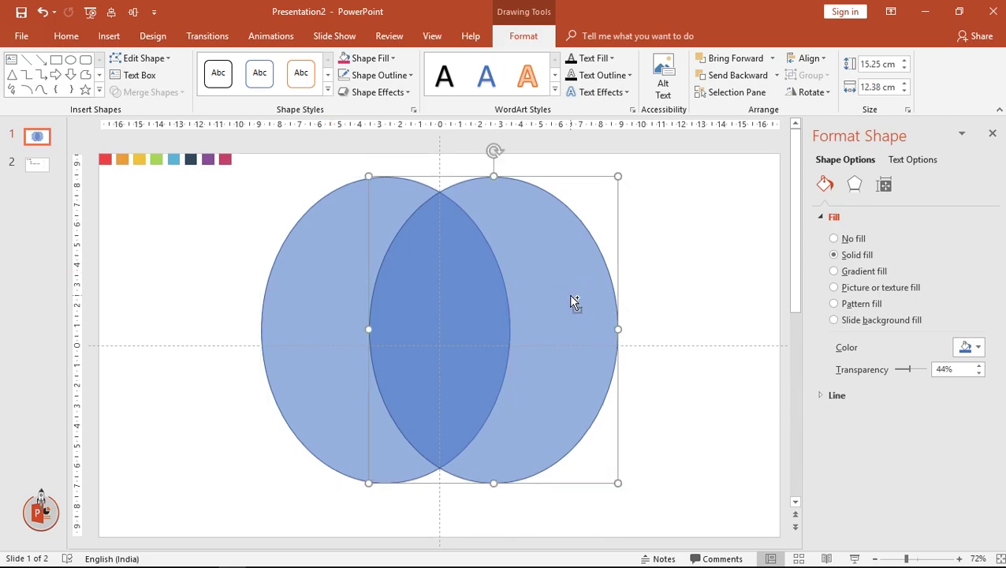
key(ctrl+d)
drag(551, 296, 507, 357)
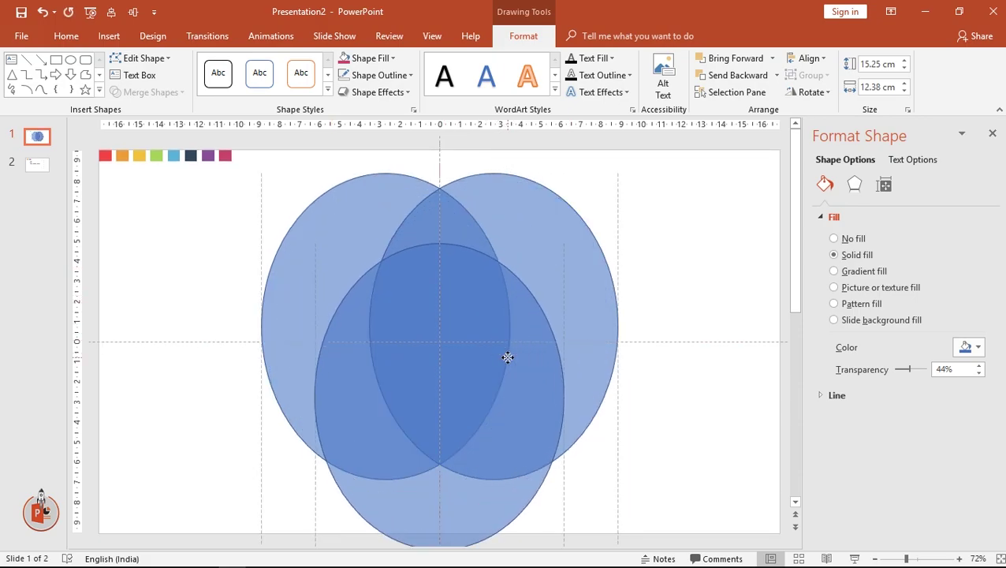
drag(455, 281, 457, 348)
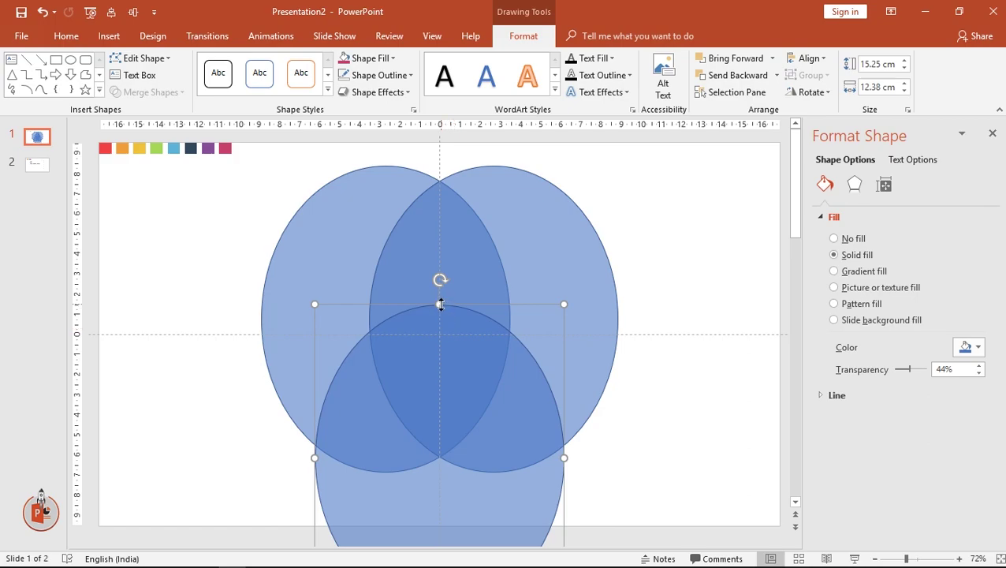
drag(440, 305, 434, 338)
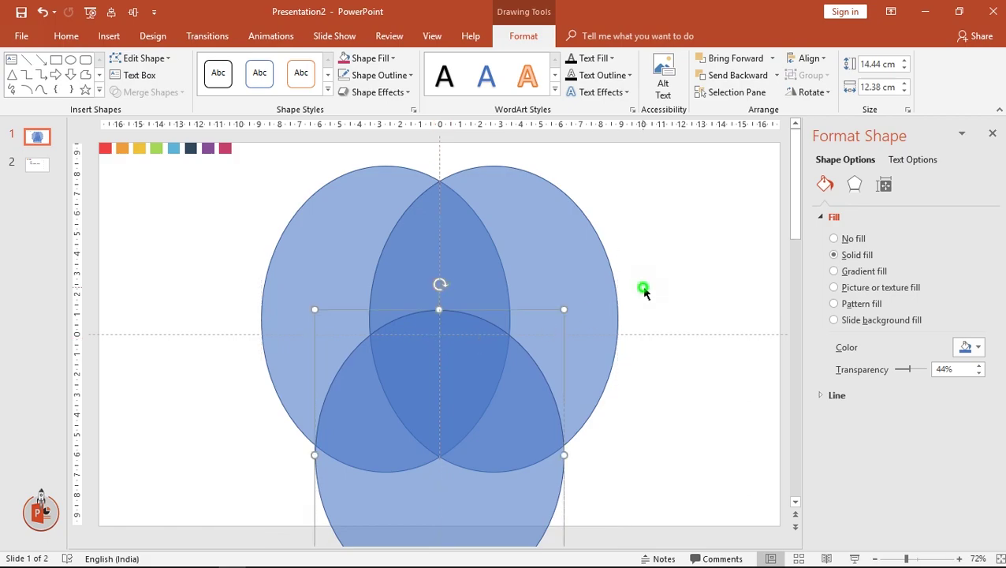
Intersect the three ellipses into one shield shape and set its transparency to 0%.
click(330, 244)
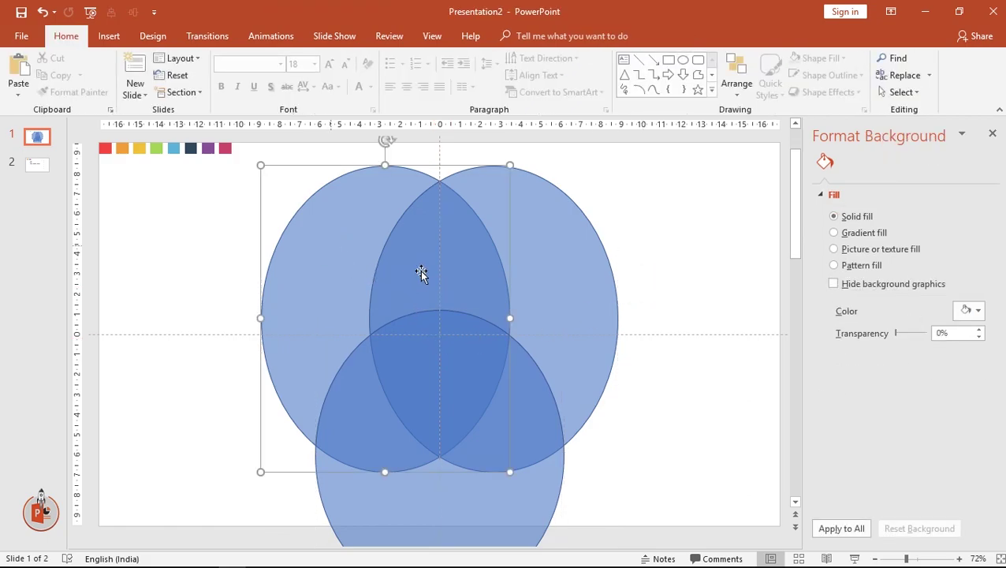
shift+click(573, 249)
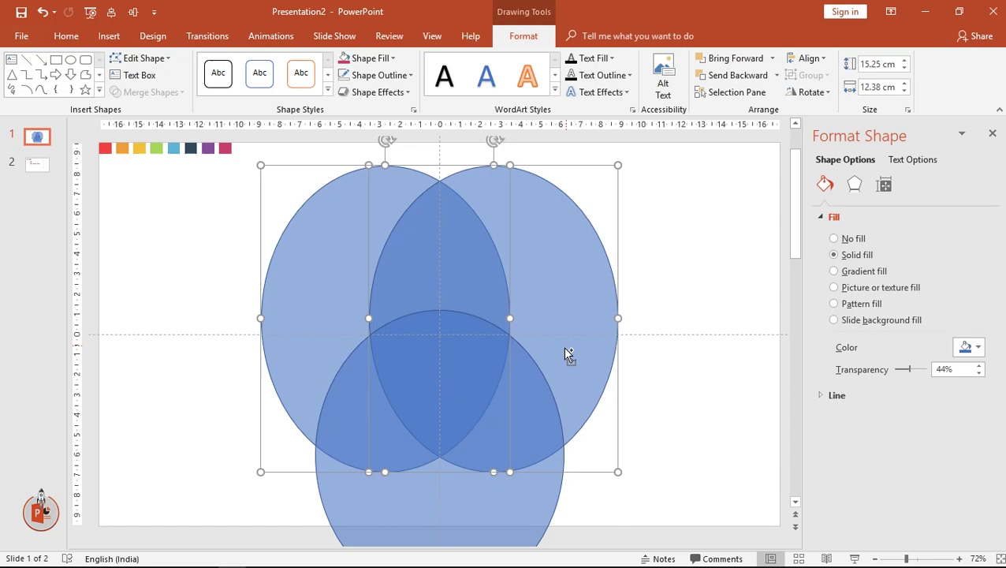
shift+click(451, 487)
click(167, 101)
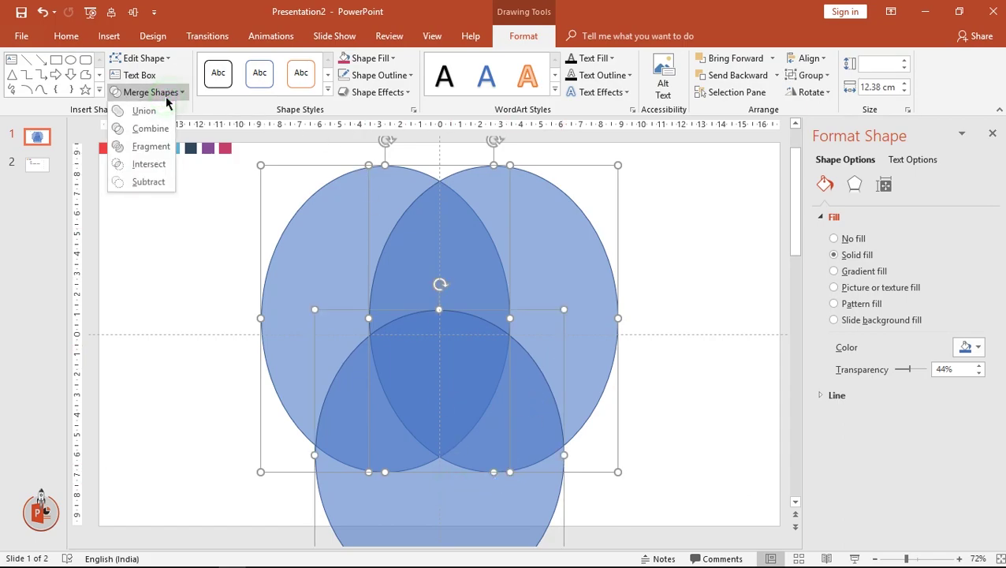
click(154, 166)
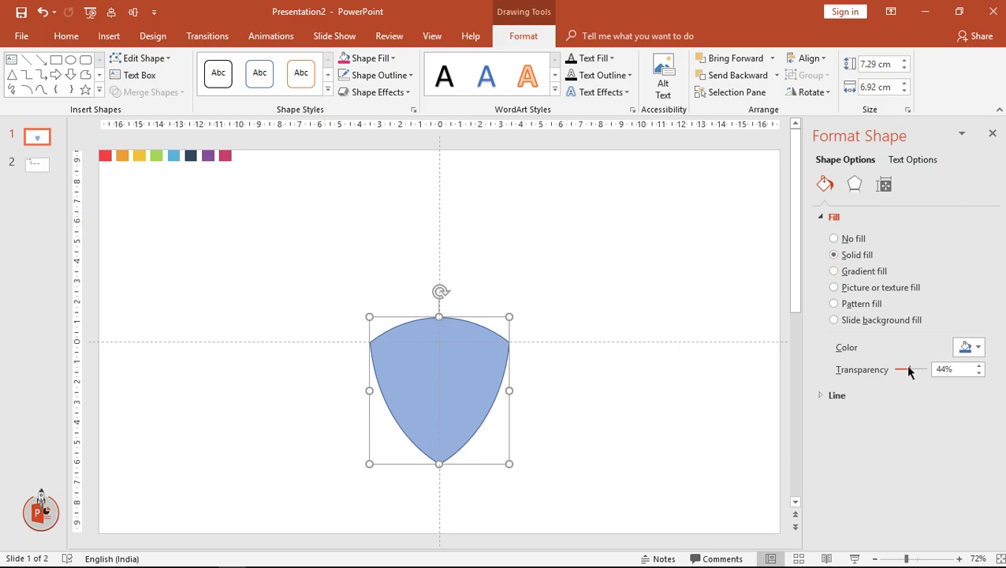
drag(908, 369, 869, 370)
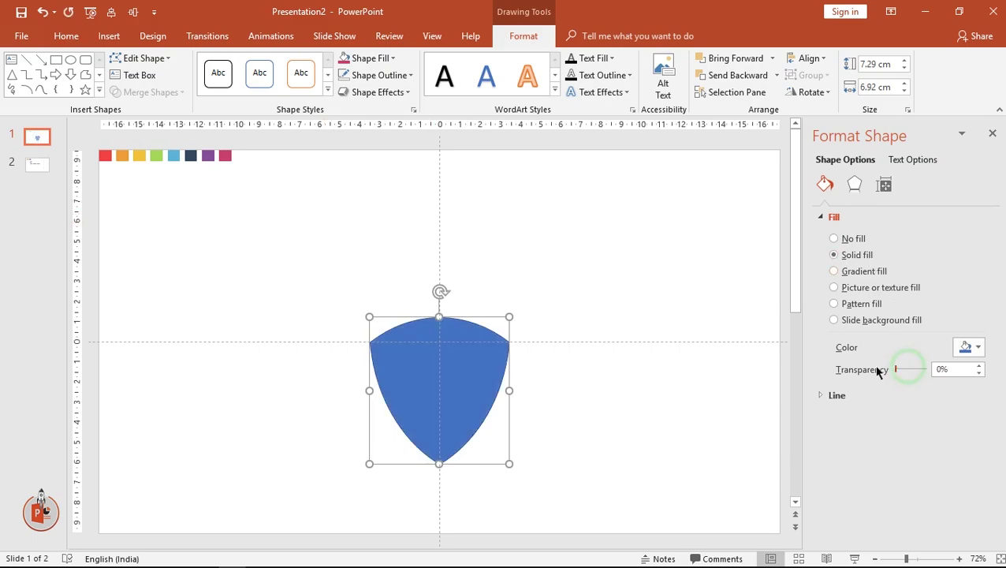
click(993, 134)
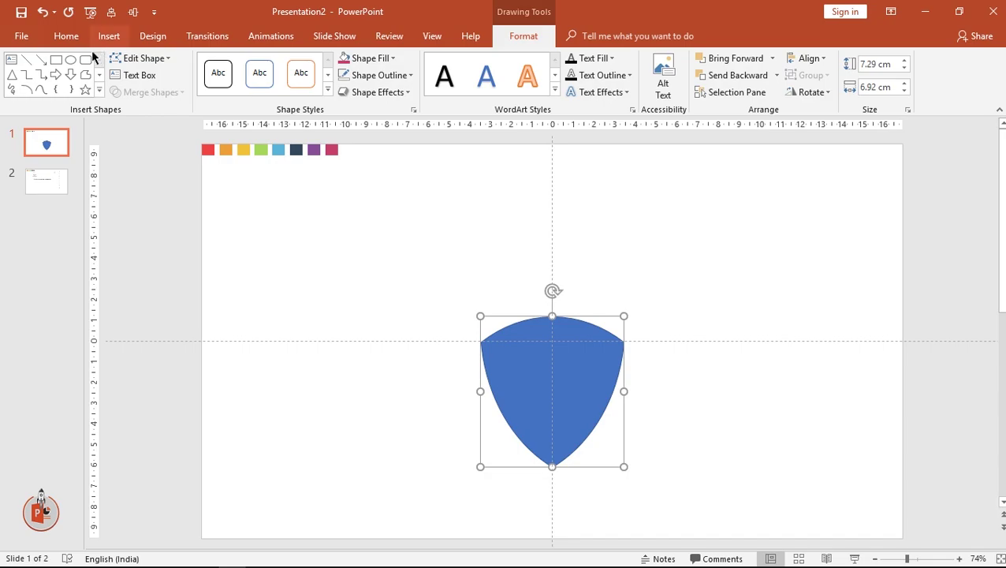
Draw a large semi-transparent 17.03 cm circle and centre it horizontally and vertically on the slide.
click(70, 60)
drag(452, 181, 802, 480)
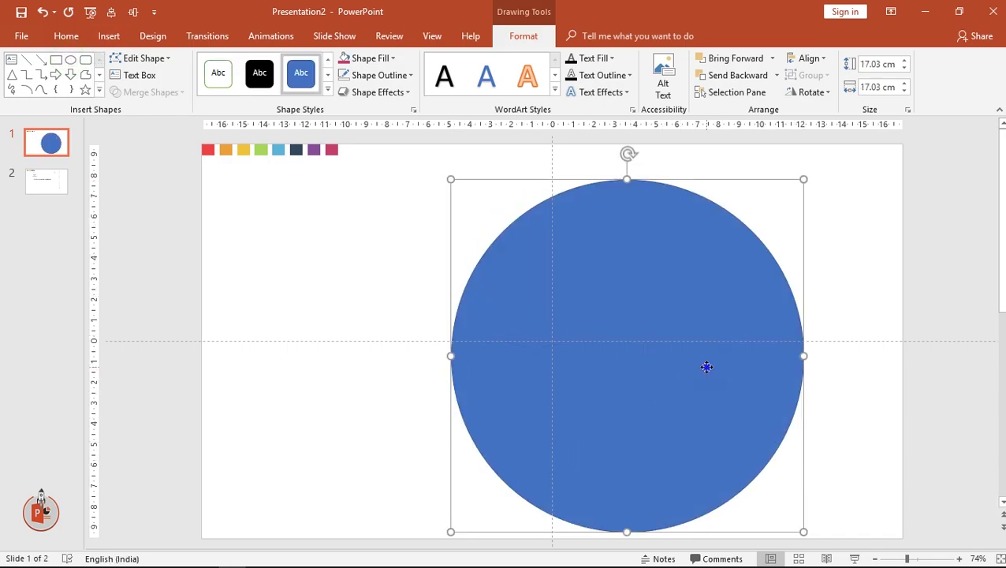
right_click(705, 366)
click(755, 355)
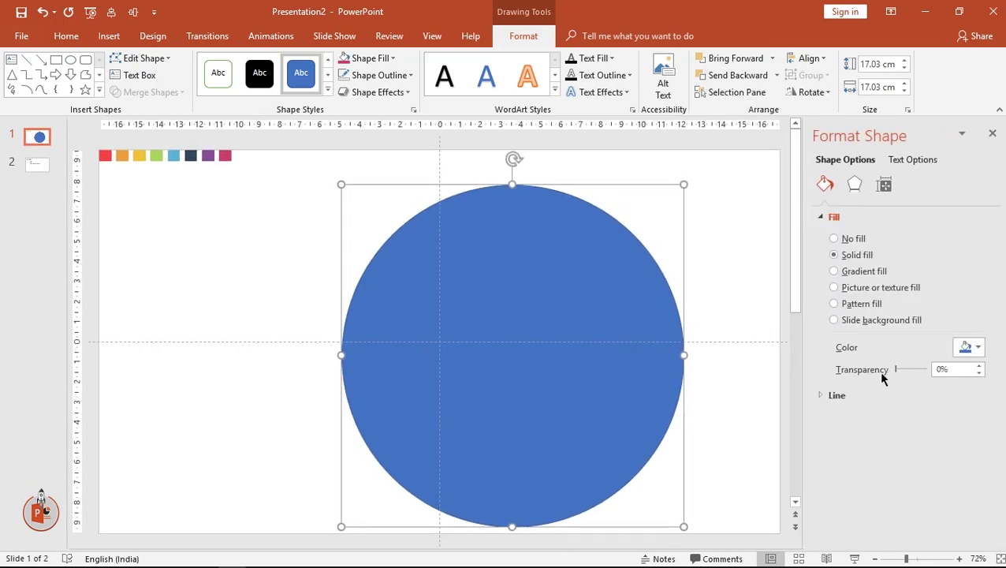
drag(900, 374, 907, 376)
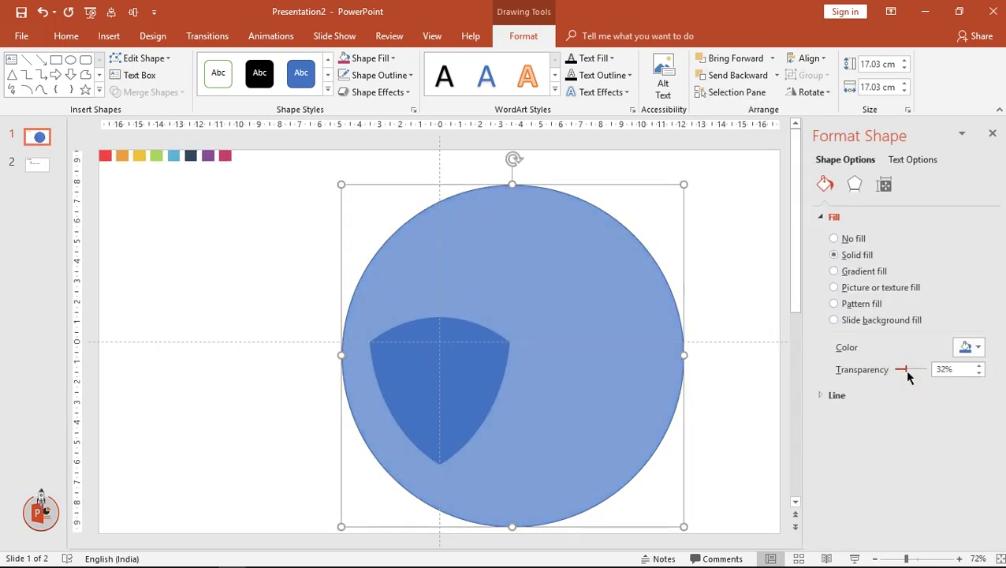
drag(634, 315, 565, 302)
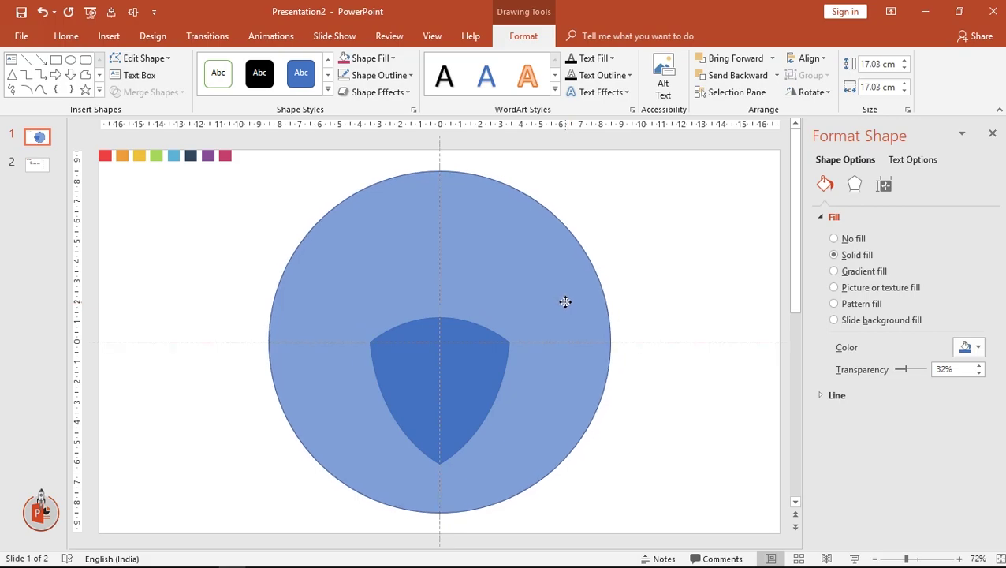
drag(566, 302, 564, 305)
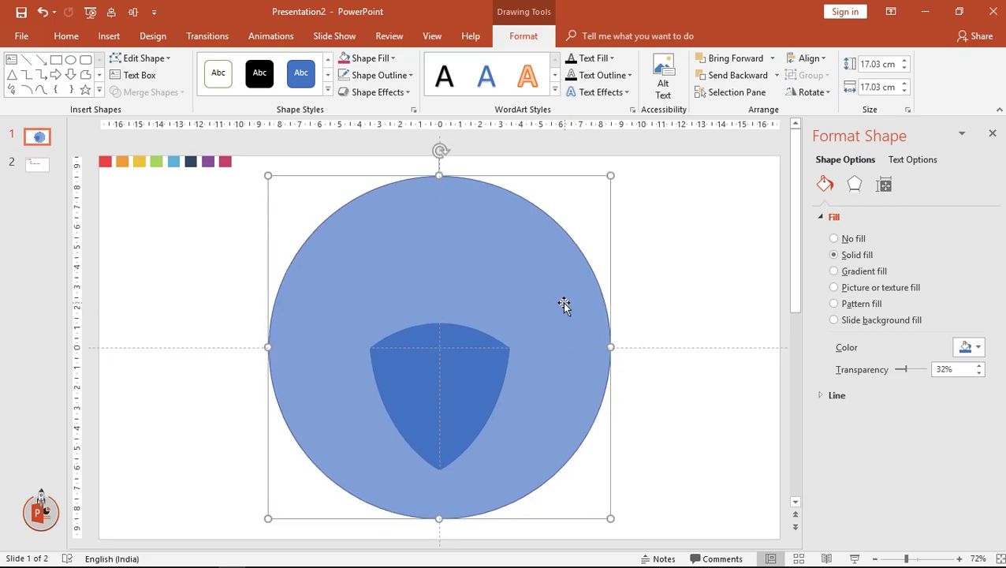
click(820, 59)
click(829, 94)
click(809, 58)
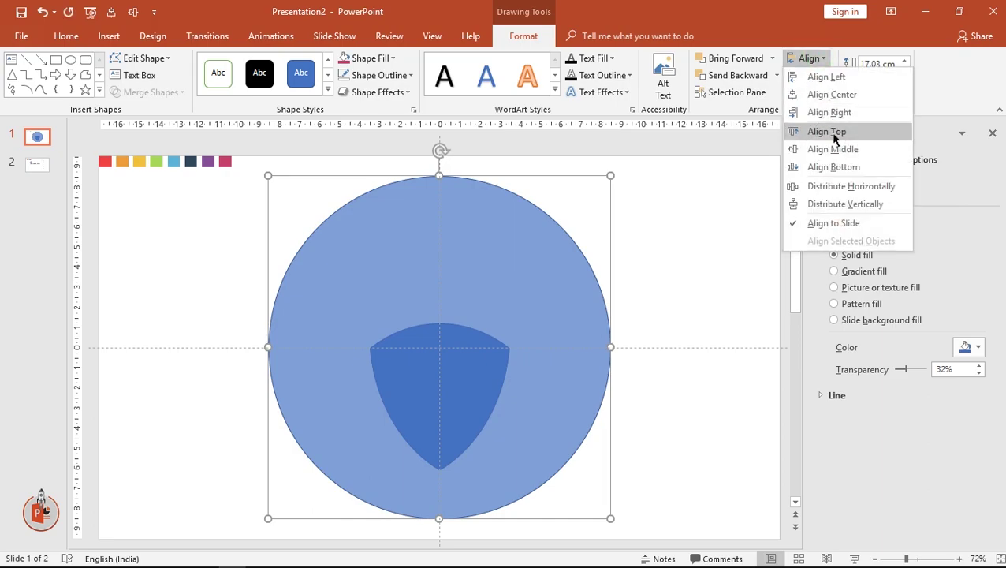
click(814, 148)
Send the circle behind the shield, then shrink the shield to 5.58 × 5.3 cm at the circle's top.
click(452, 377)
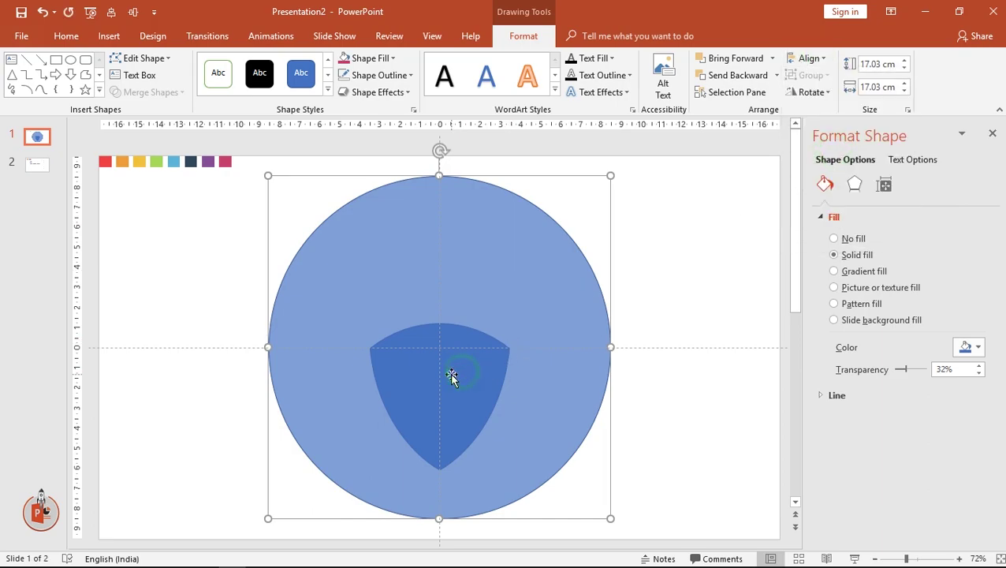
right_click(505, 289)
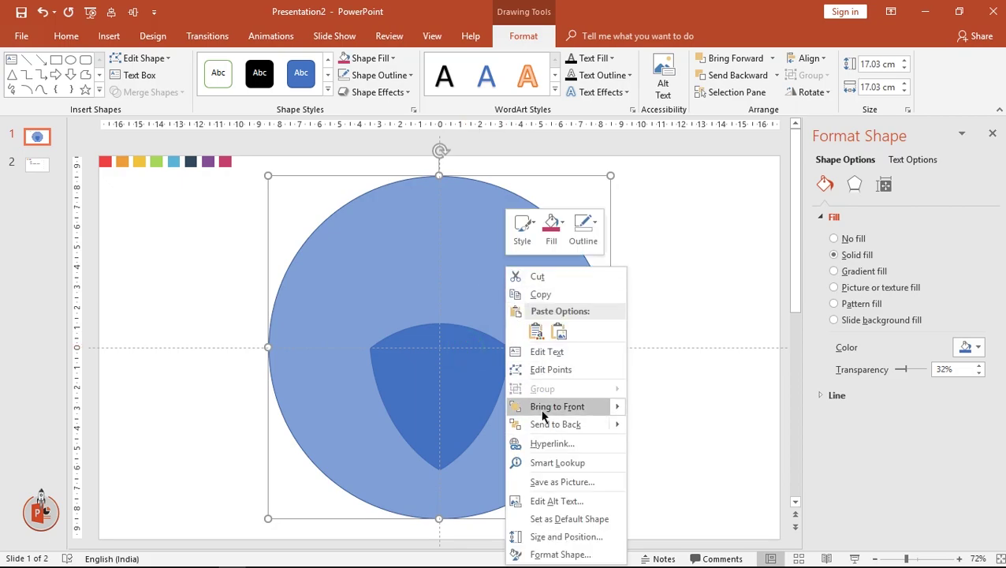
click(540, 424)
click(691, 292)
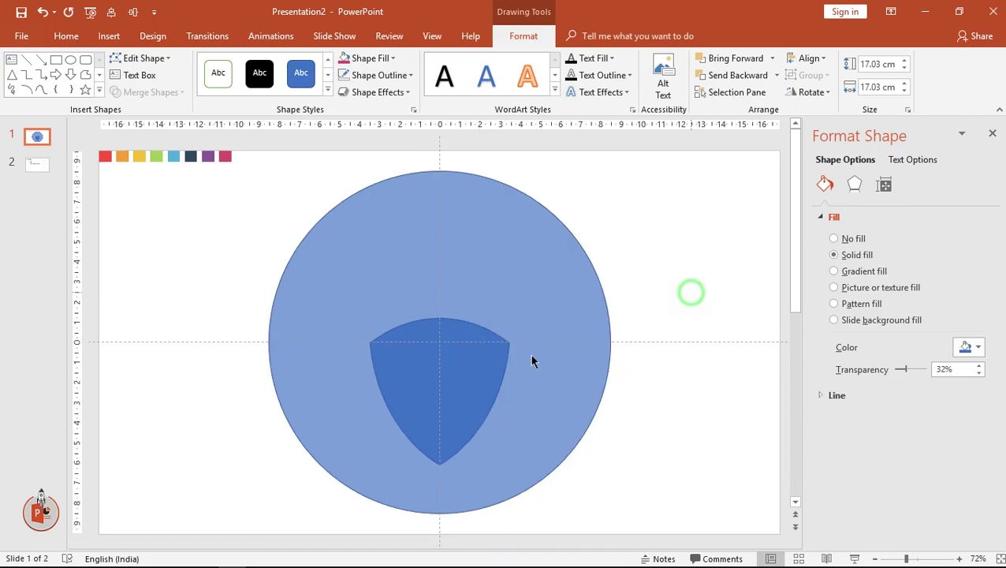
click(467, 366)
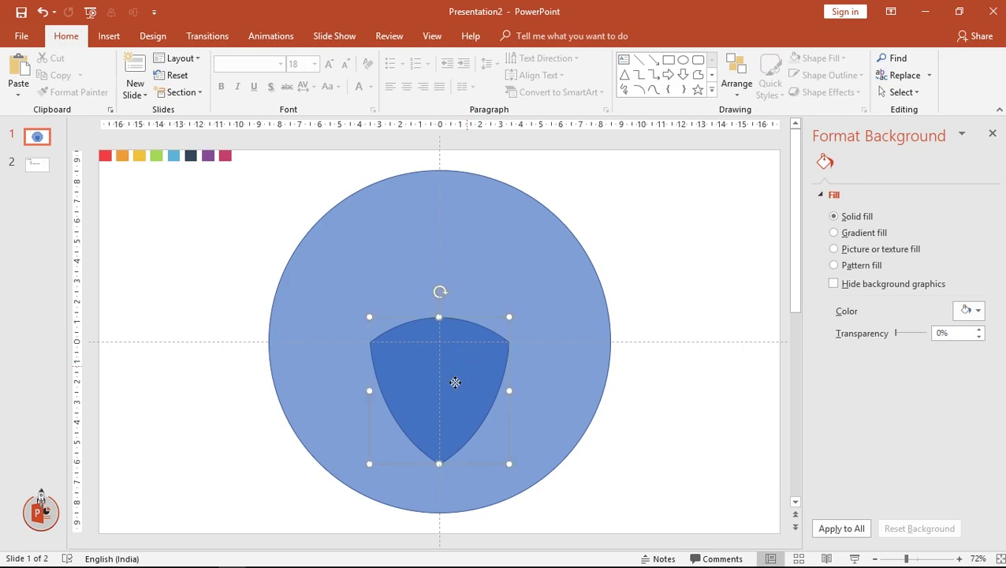
drag(456, 382, 458, 235)
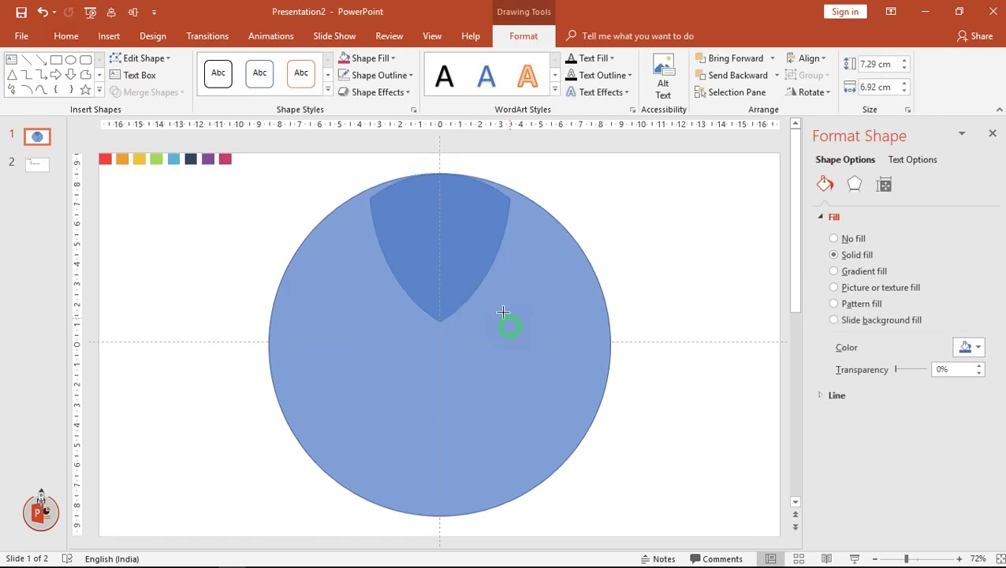
drag(508, 324, 471, 263)
drag(415, 224, 431, 224)
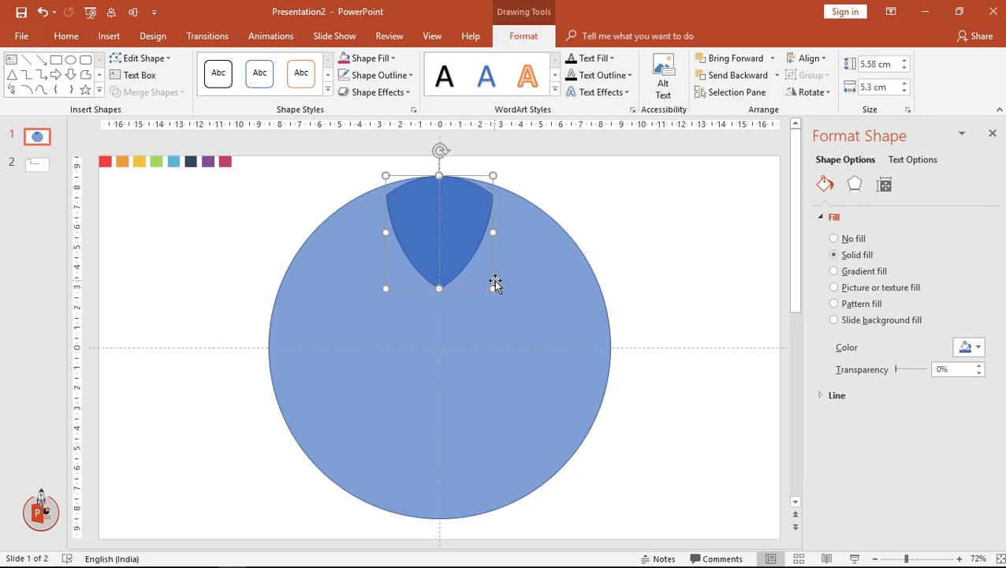
Draw a vertical line through the circle with a 3 pt black outline.
click(102, 92)
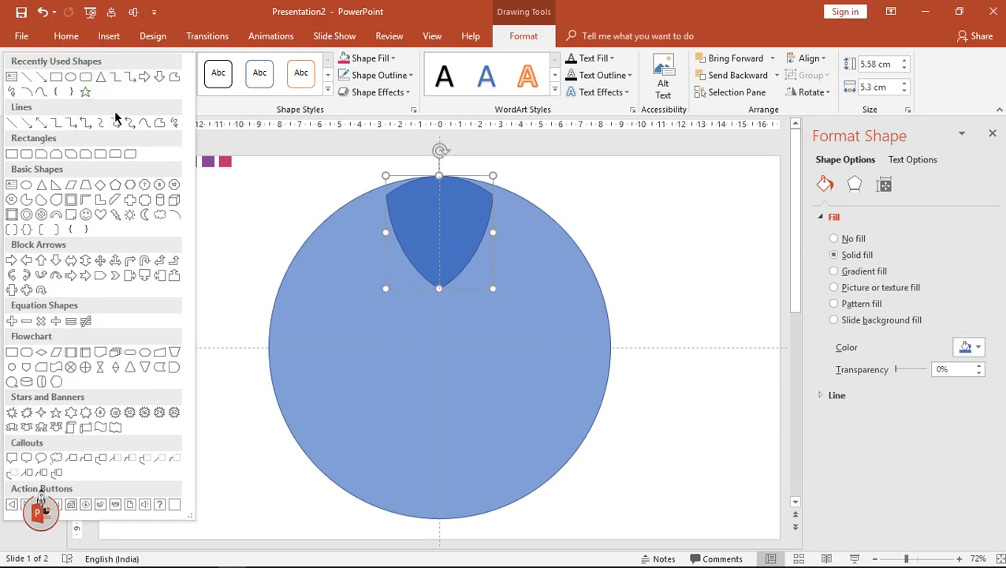
click(26, 77)
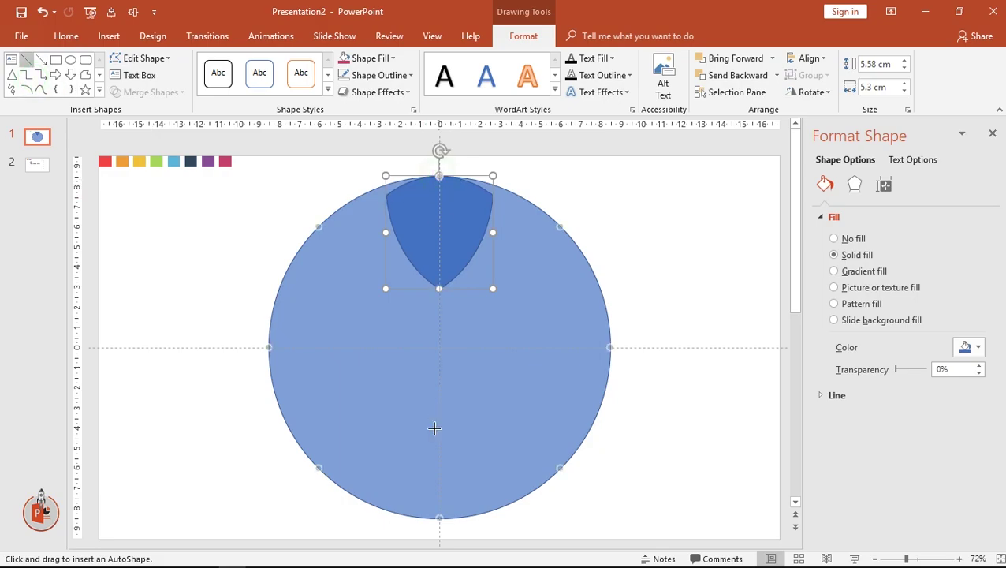
drag(439, 515, 439, 512)
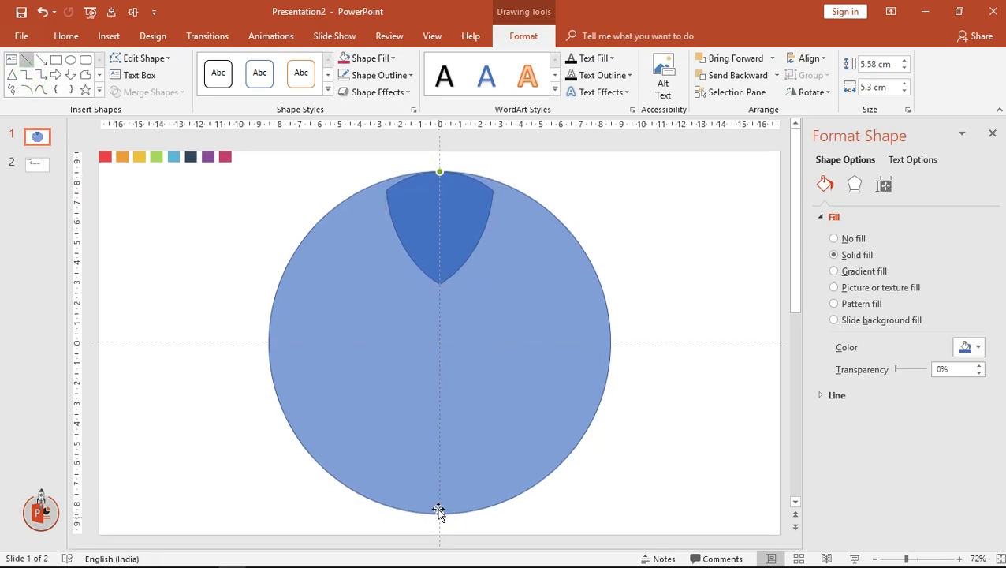
click(375, 75)
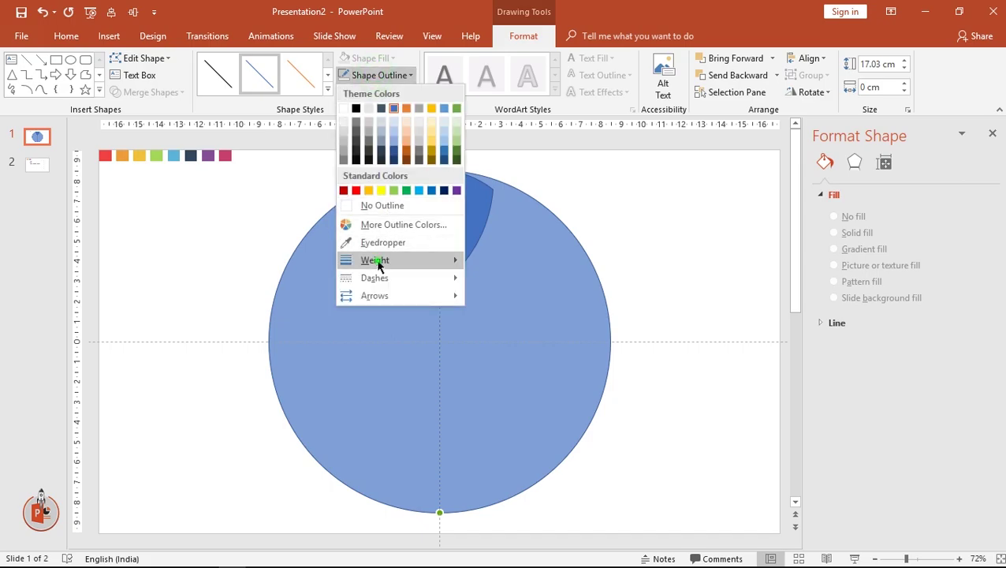
mouse_move(382, 261)
click(509, 360)
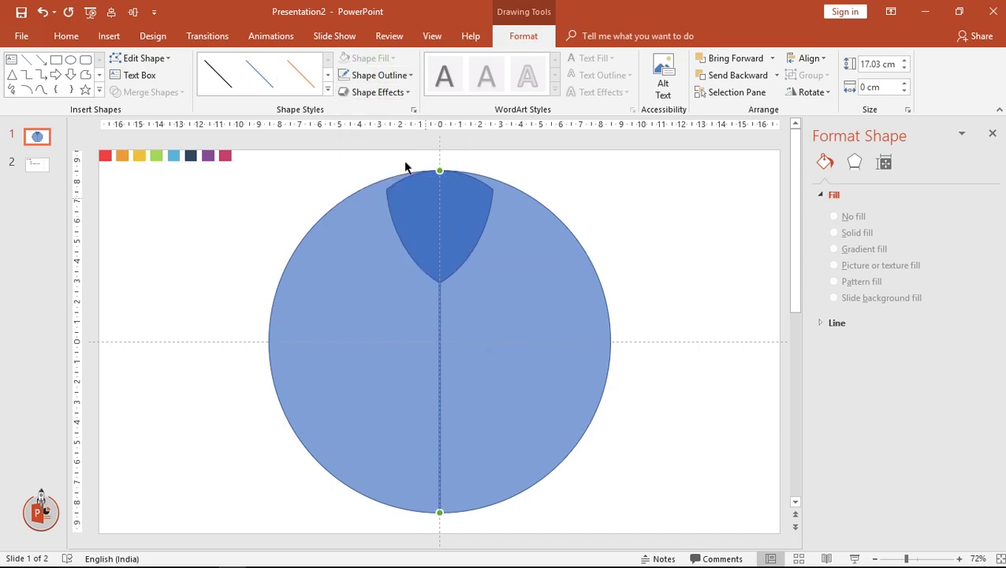
click(379, 75)
click(355, 105)
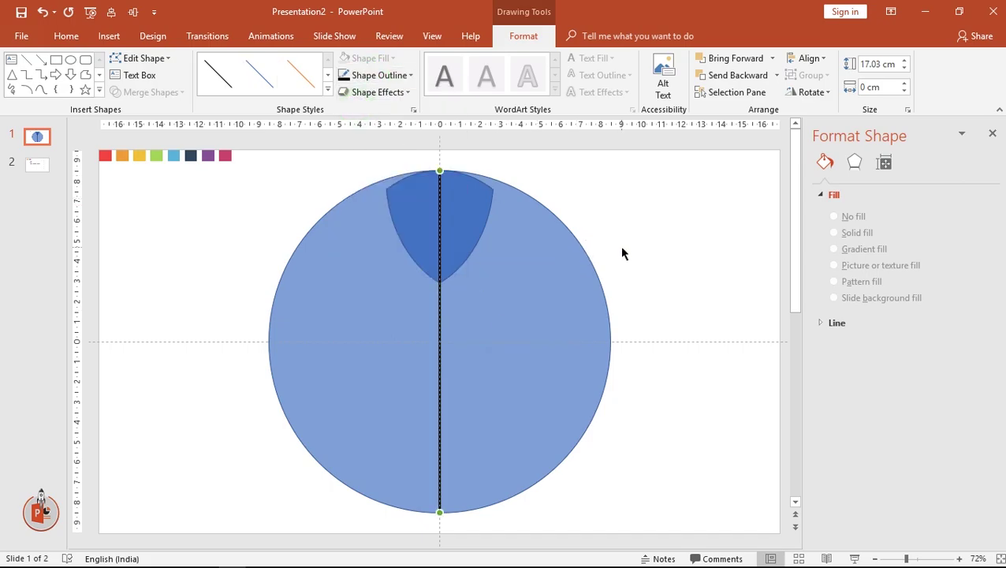
Duplicate the line and rotate the copy 90° so it lies horizontal.
key(ctrl+d)
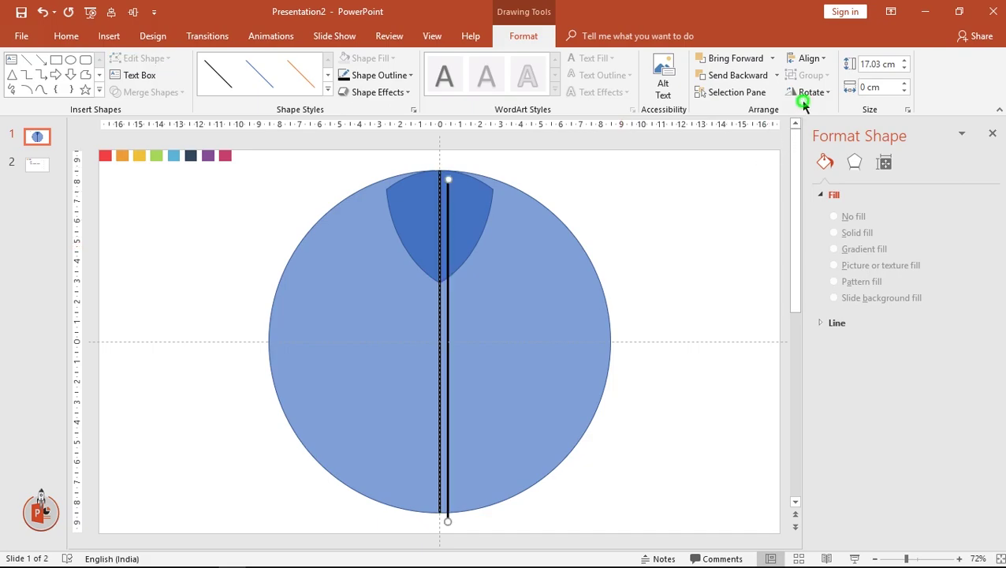
click(806, 95)
click(824, 110)
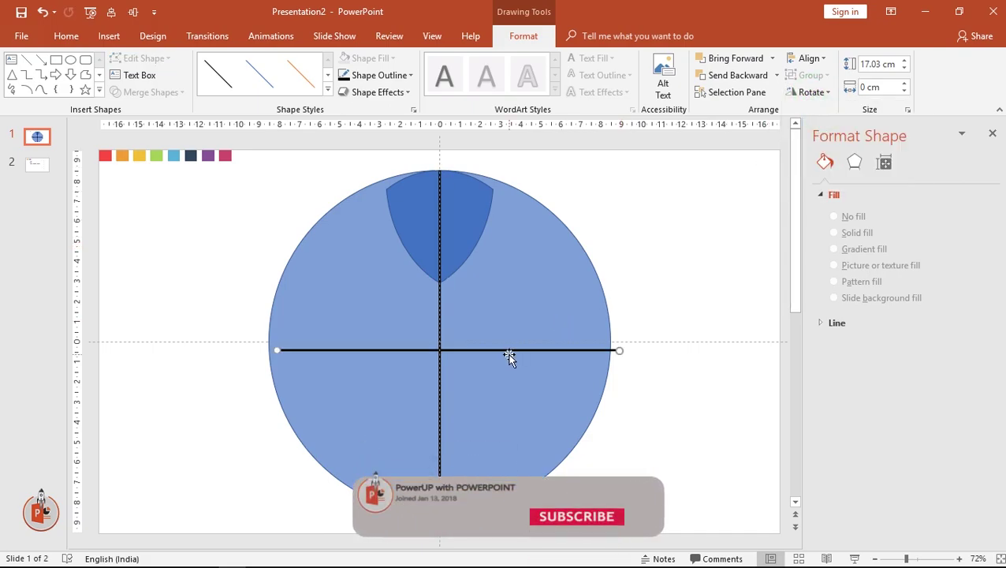
Centre the horizontal line and add a copy rotated to 135° through the circle's centre.
drag(510, 356, 504, 347)
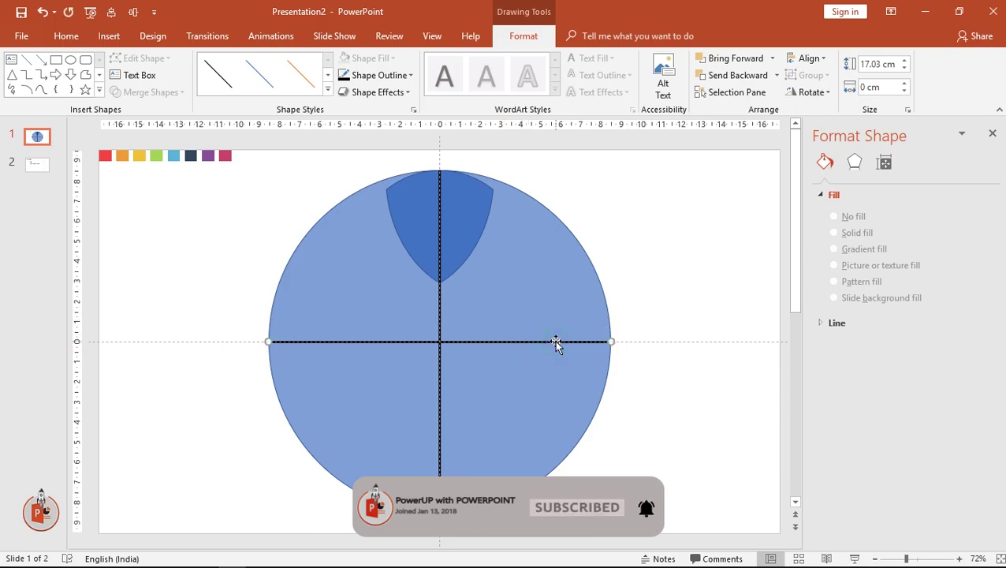
ctrl+drag(556, 345, 562, 357)
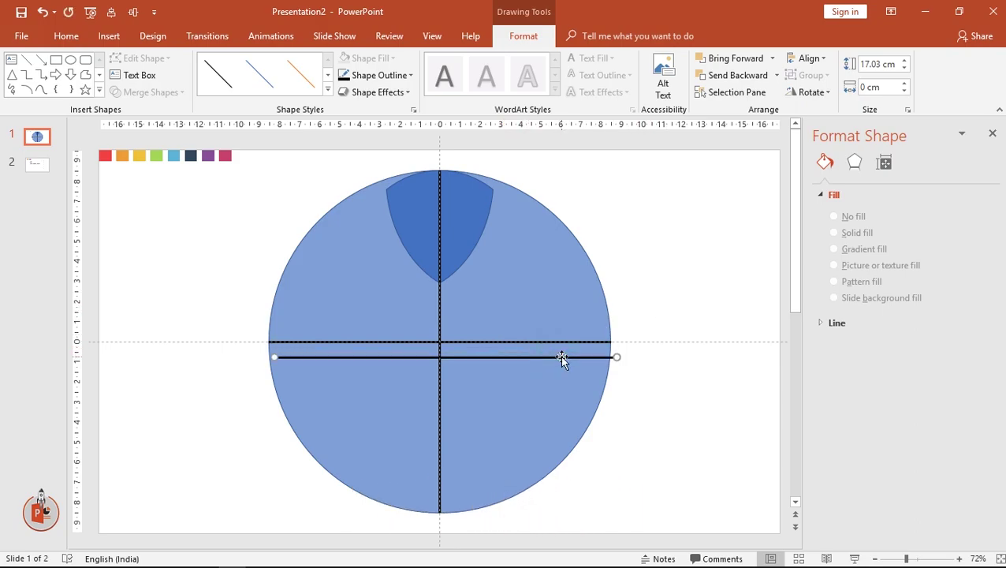
click(816, 93)
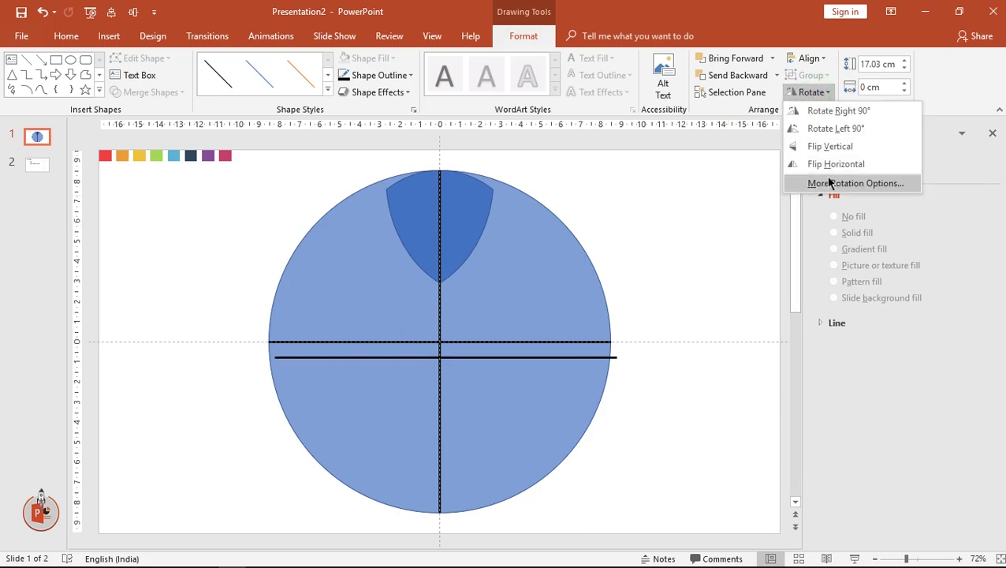
click(826, 178)
double_click(958, 253)
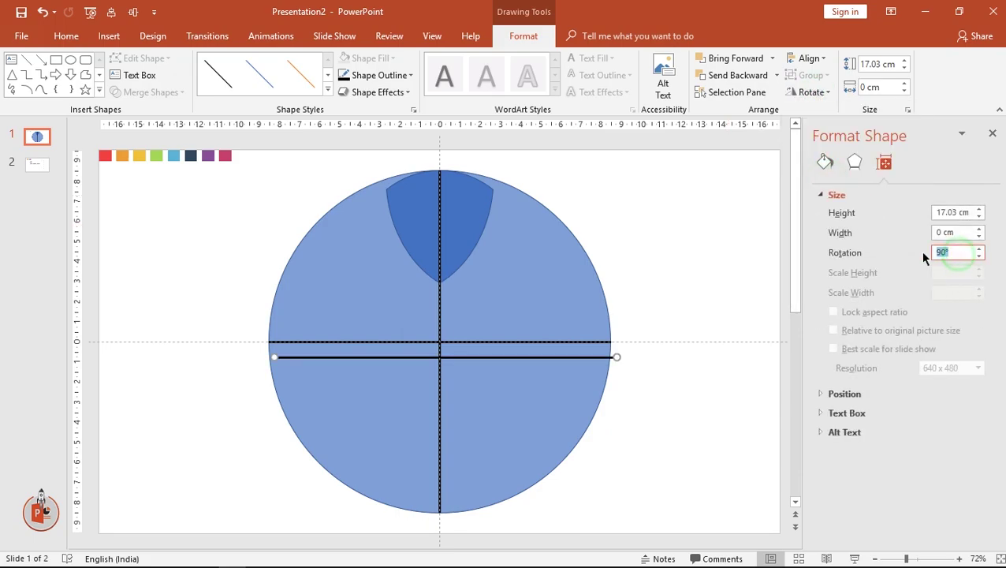
text(135)
key(Return)
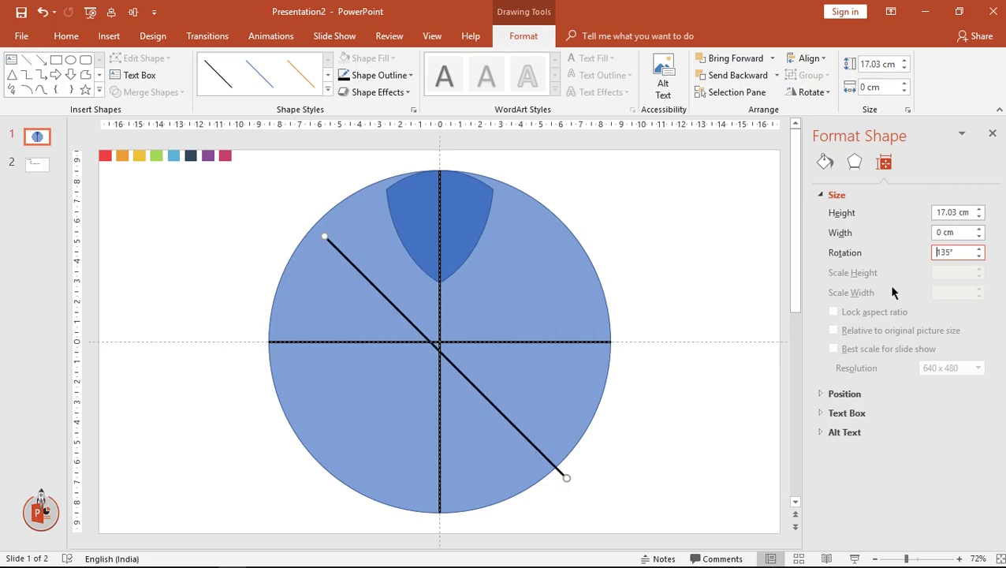
drag(506, 415, 505, 402)
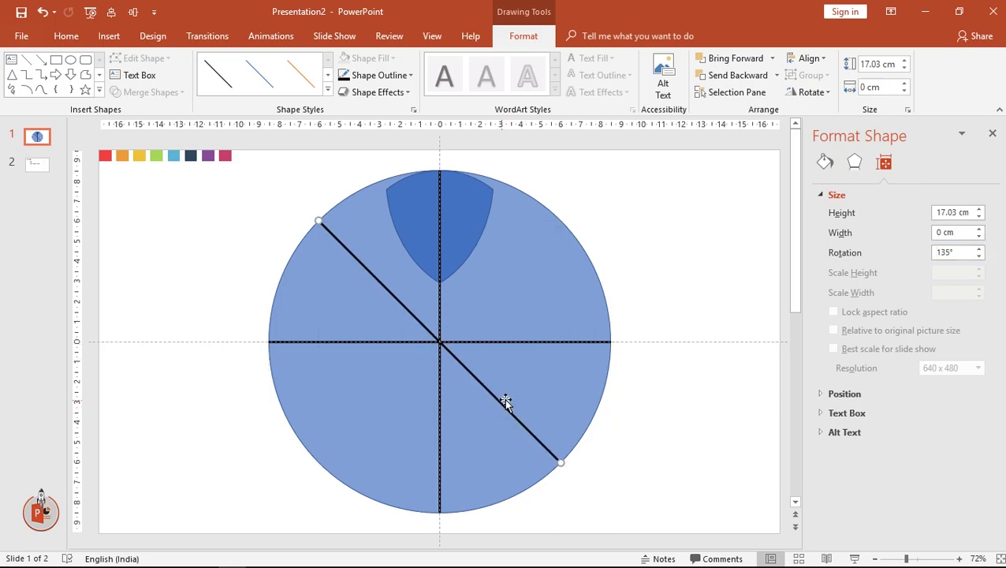
Add another copy rotated to 45° and align it through the circle's centre.
drag(530, 343, 538, 367)
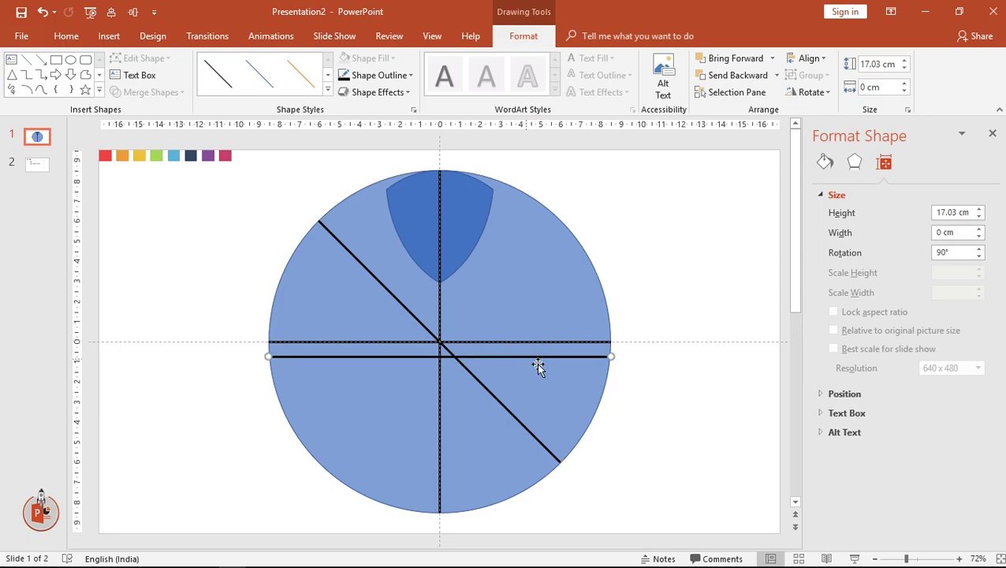
click(960, 253)
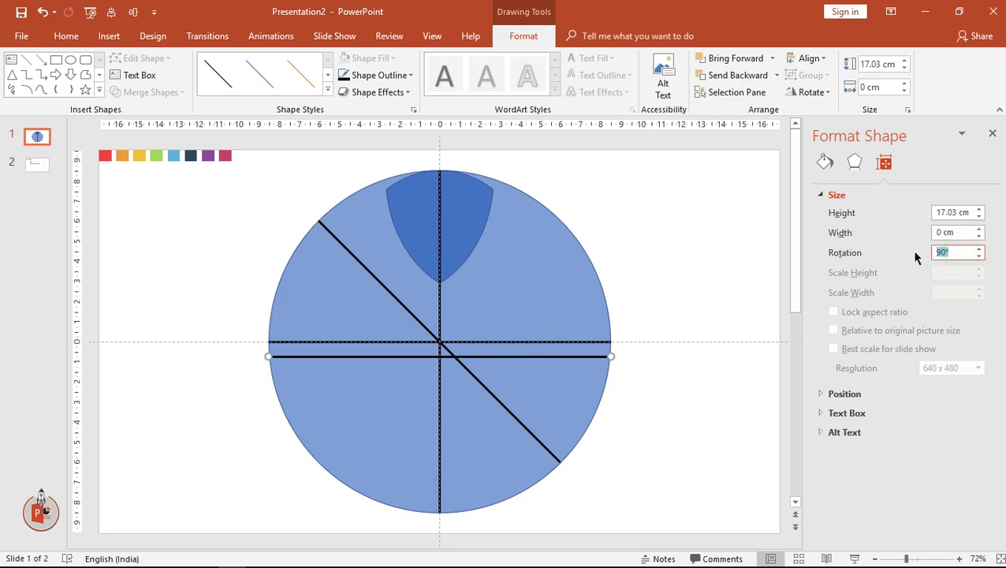
text(45)
key(Return)
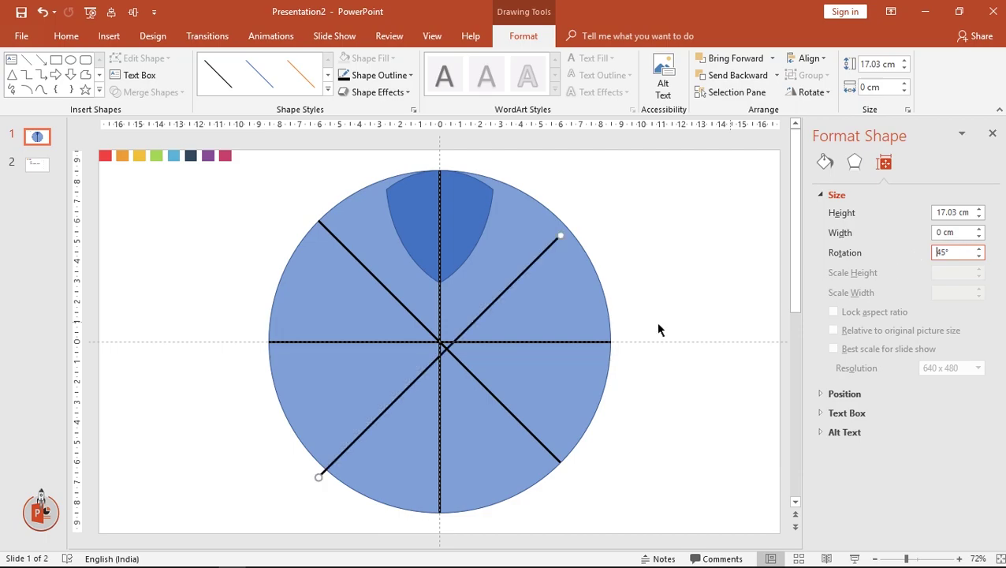
drag(490, 299, 485, 291)
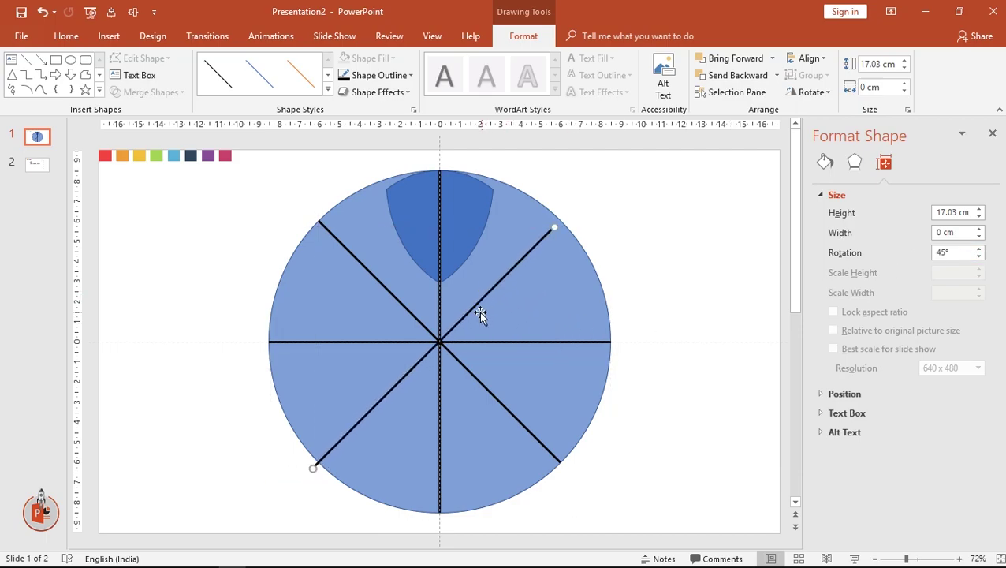
scroll(476, 321, up, 3)
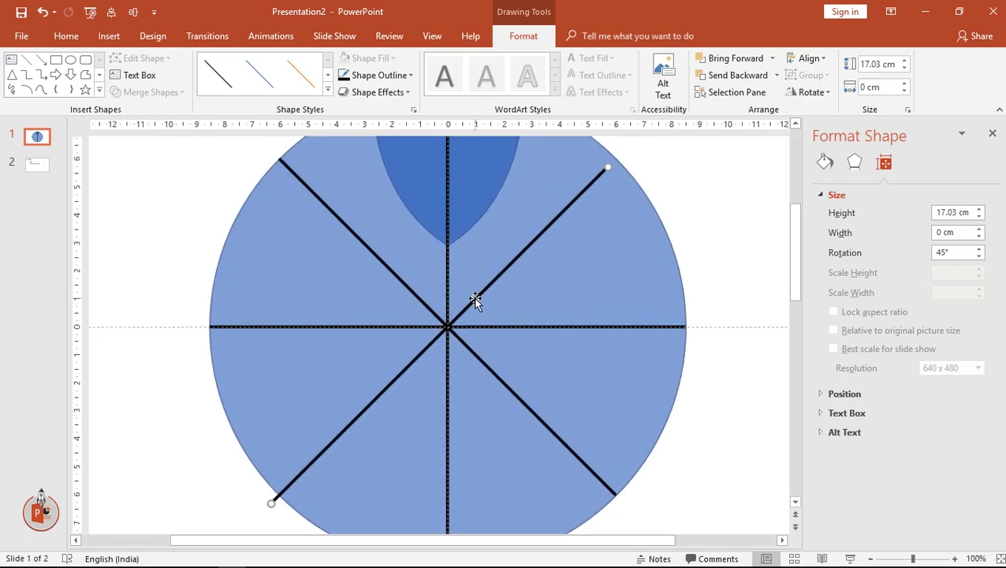
drag(477, 295, 482, 291)
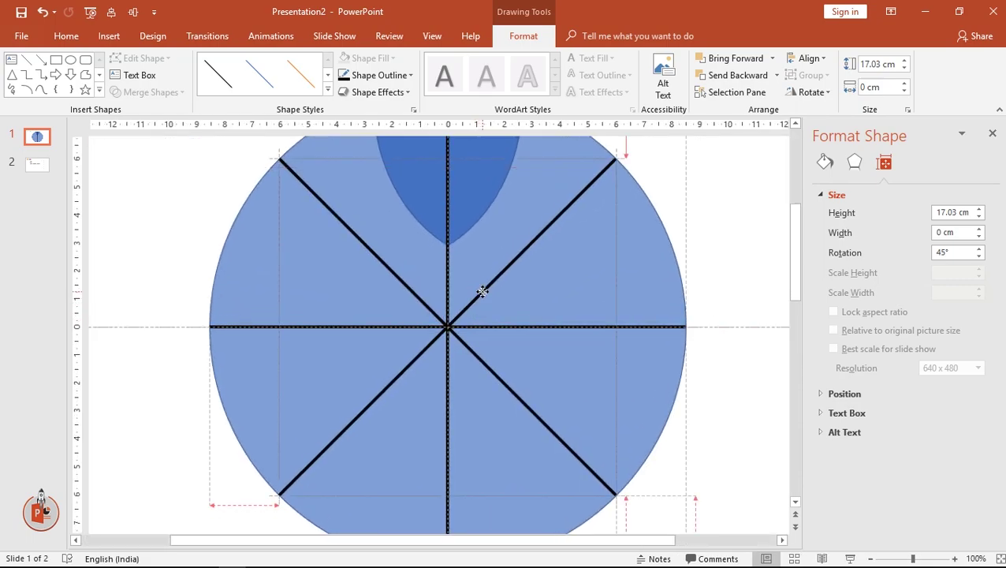
click(702, 264)
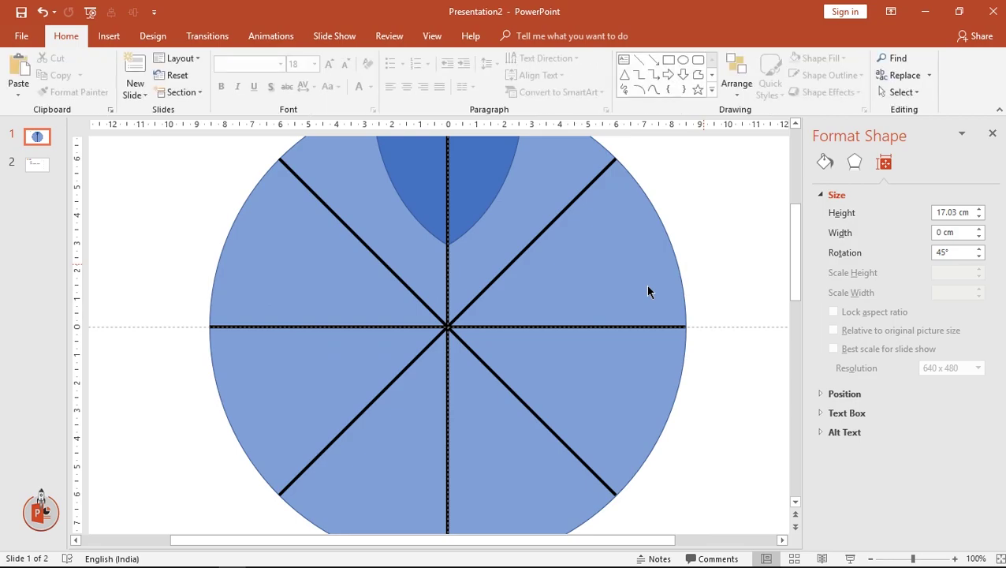
scroll(646, 287, down, 3)
Copy the top petal, rotate the copy 45°, and move it into the upper-right sector.
click(461, 236)
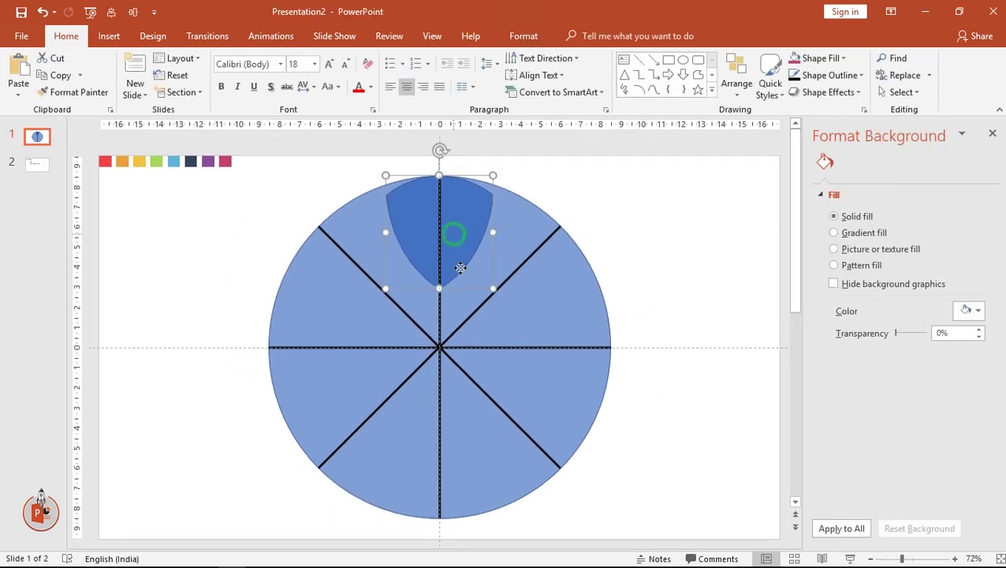
drag(492, 289, 478, 265)
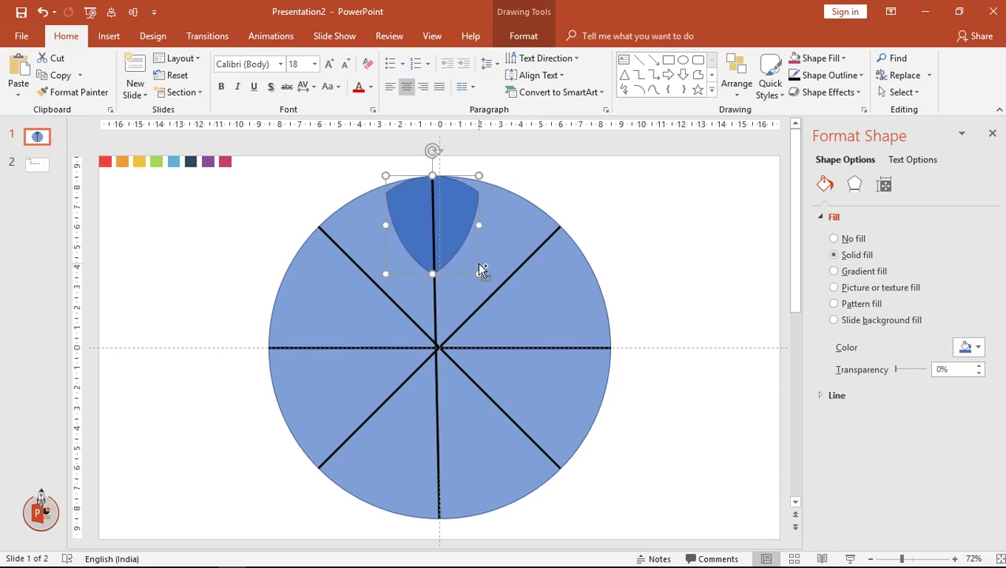
key(ctrl+z)
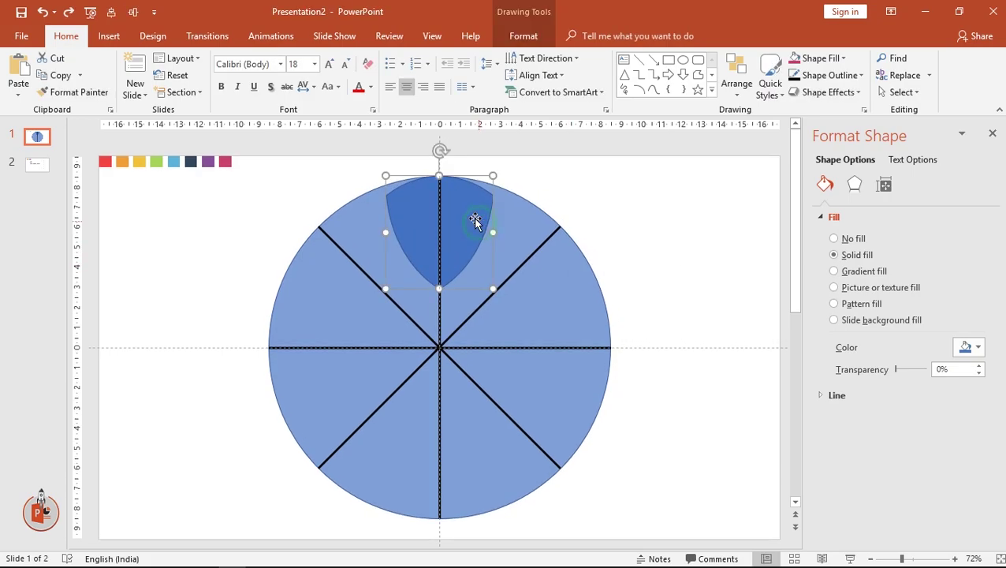
ctrl+drag(476, 225, 557, 280)
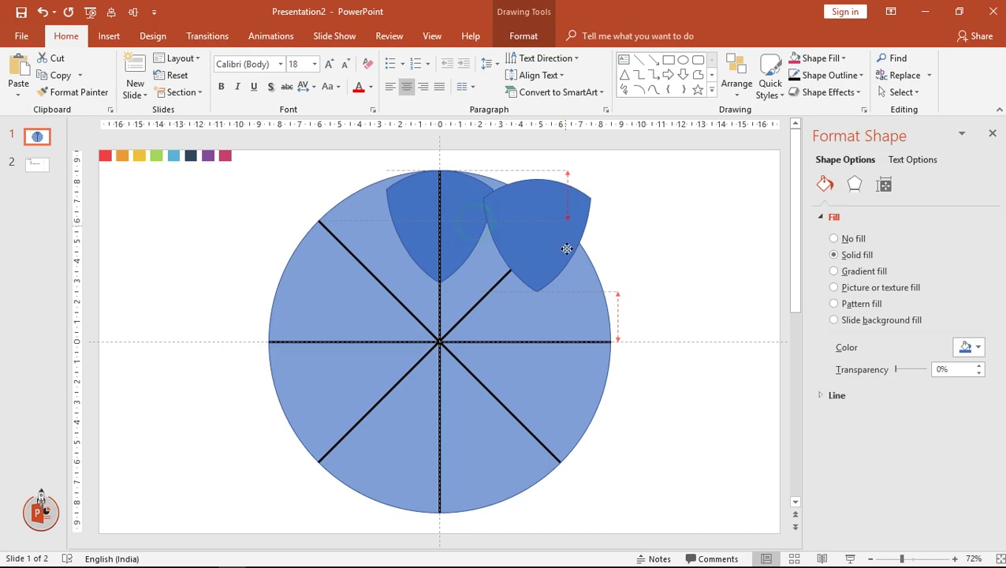
click(535, 37)
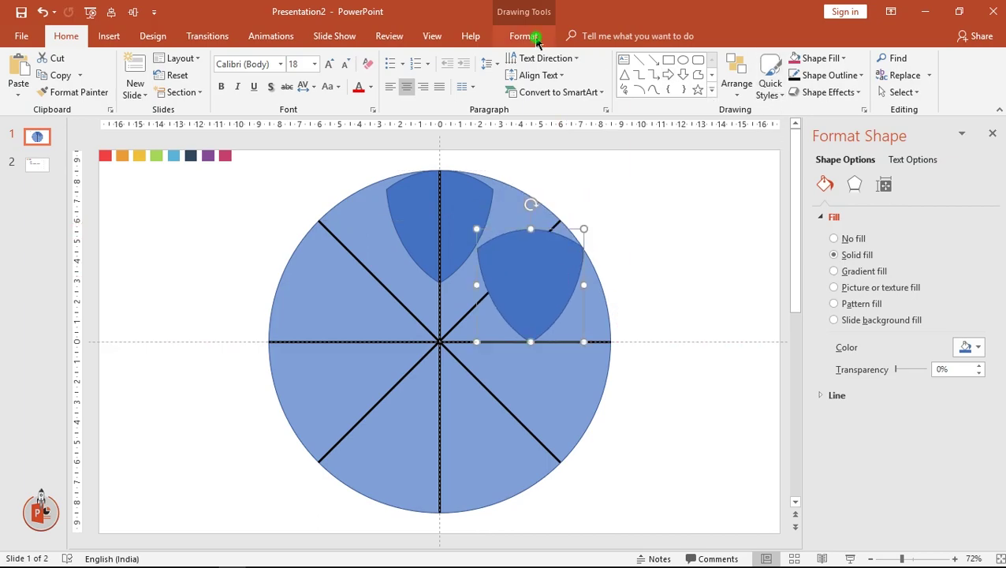
click(802, 93)
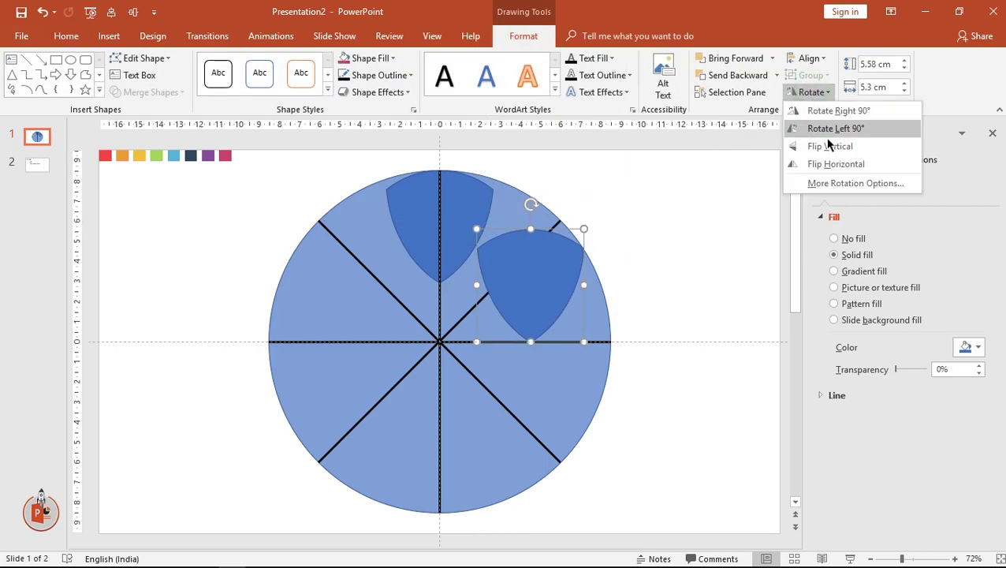
click(830, 184)
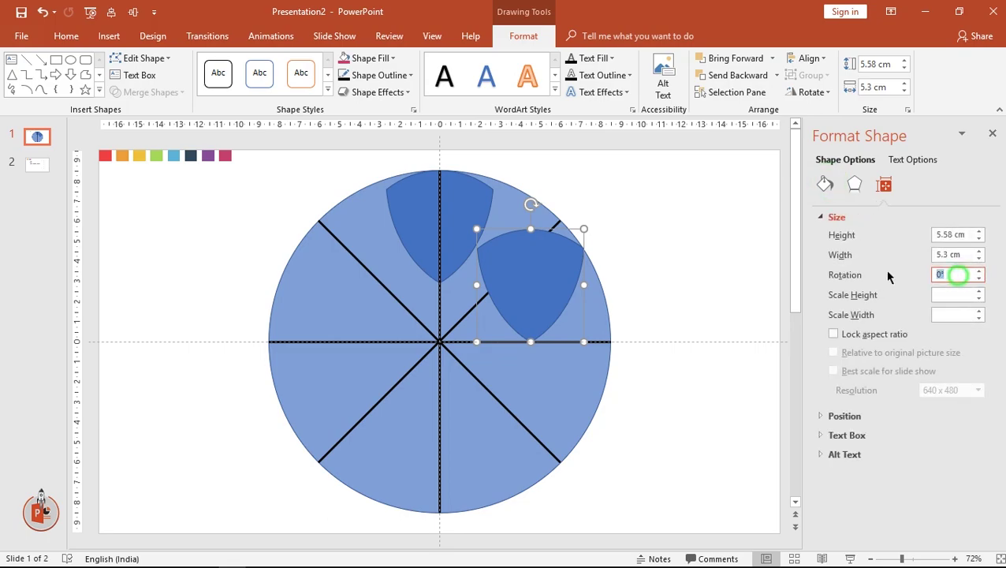
text(45)
key(Return)
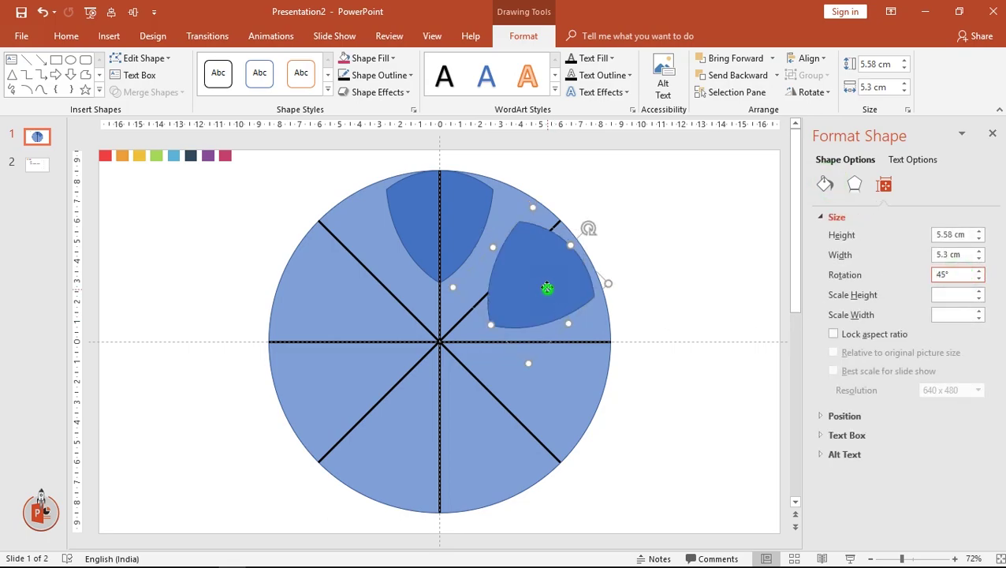
mouse_move(547, 288)
mouse_down()
mouse_move(540, 267)
mouse_move(529, 271)
mouse_up()
Nudge the 45° petal with Ctrl+arrow keys until it fits against the circle's edge.
scroll(539, 268, up, 5)
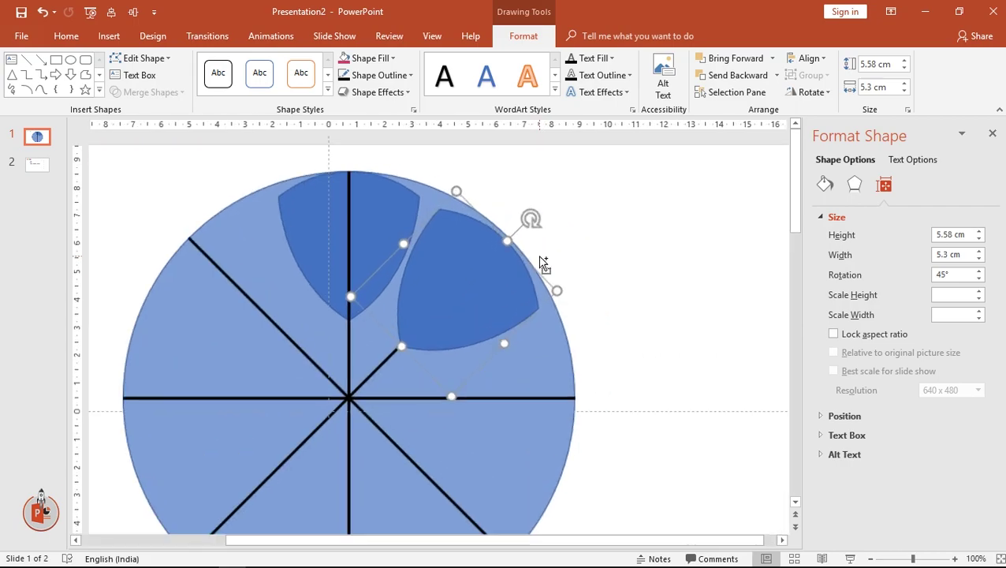
click(476, 300)
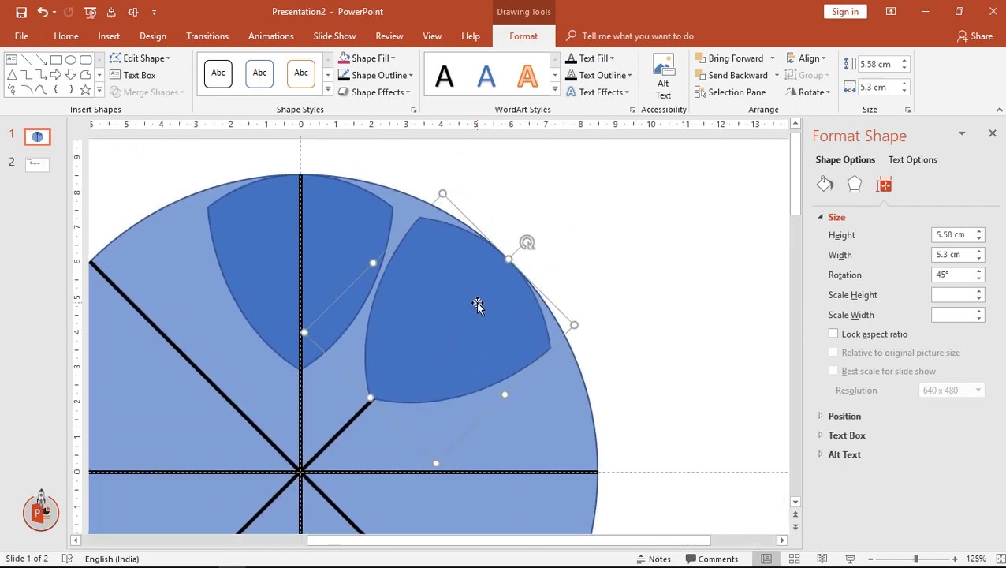
drag(476, 302, 480, 306)
key(ctrl+Left)
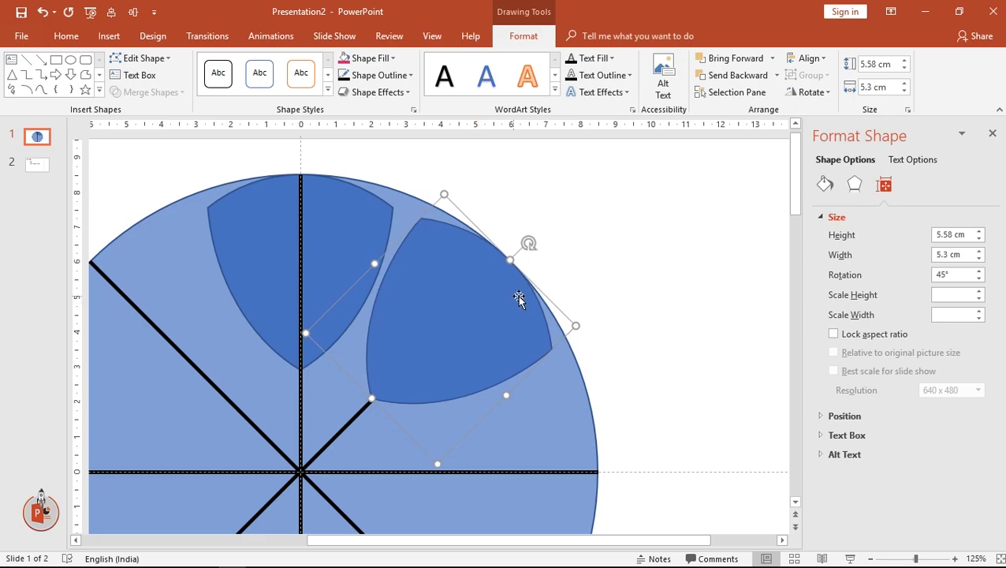
key(ctrl+Down)
key(ctrl+Down)
click(628, 289)
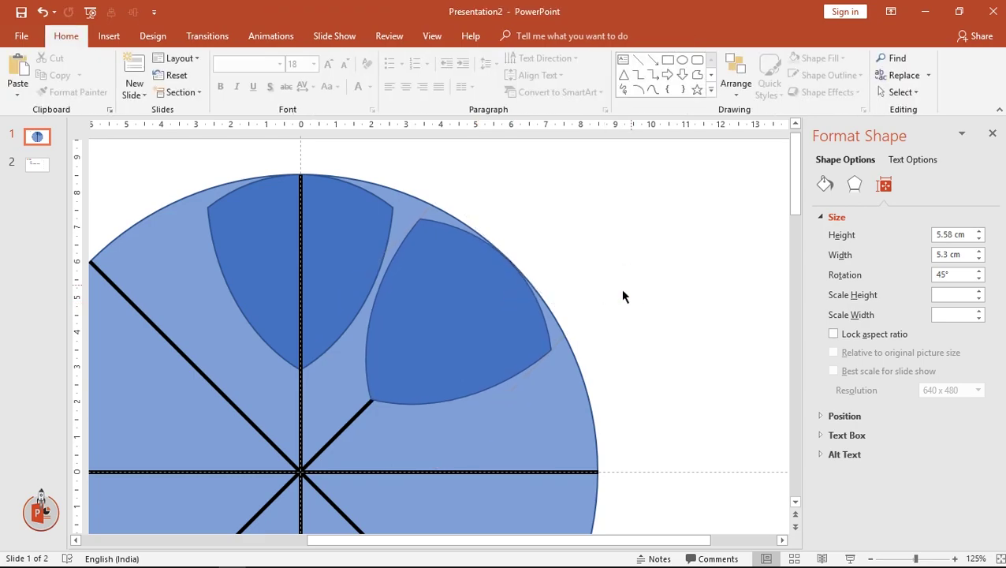
click(510, 308)
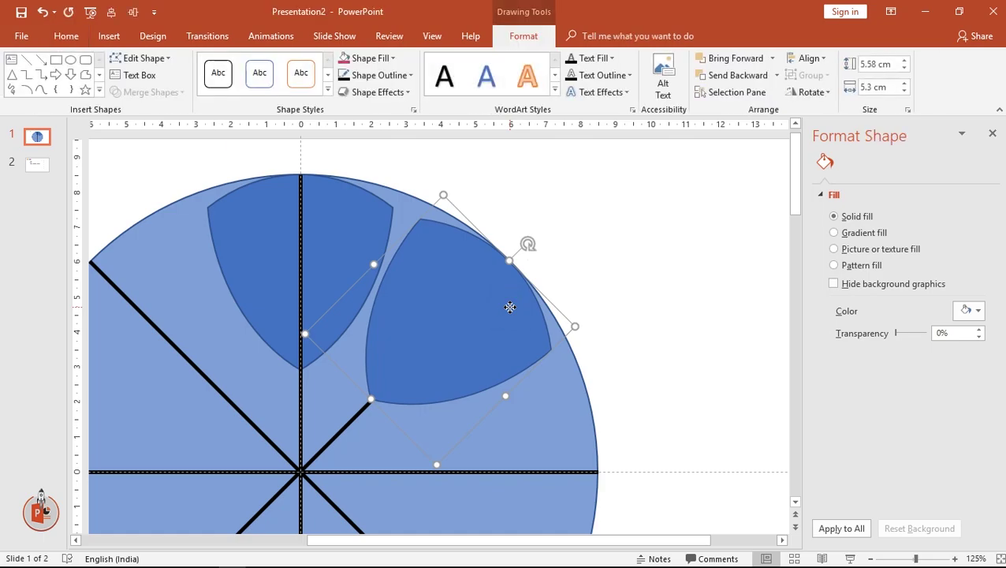
click(635, 291)
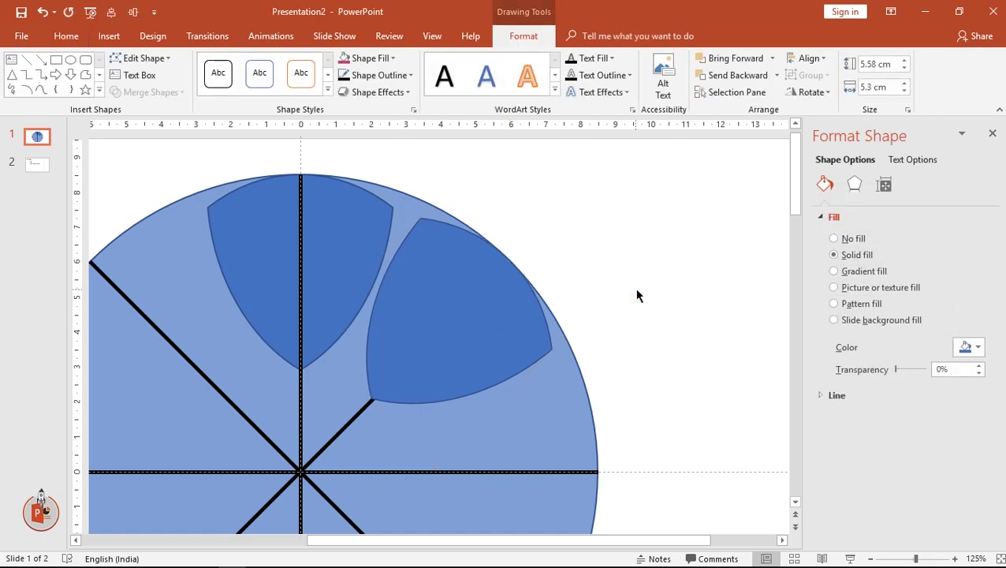
scroll(633, 287, down, 1)
scroll(633, 286, down, 3)
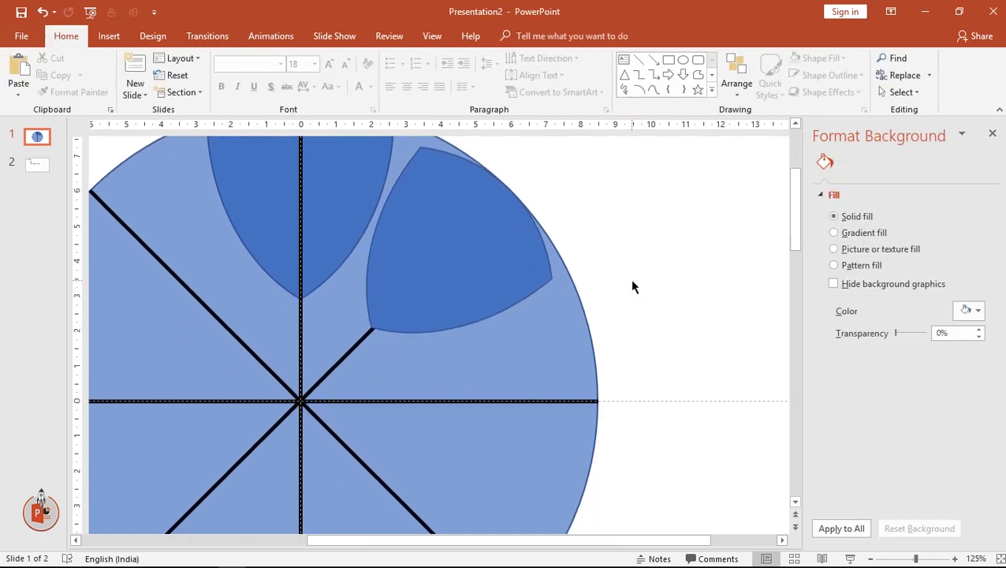
click(444, 214)
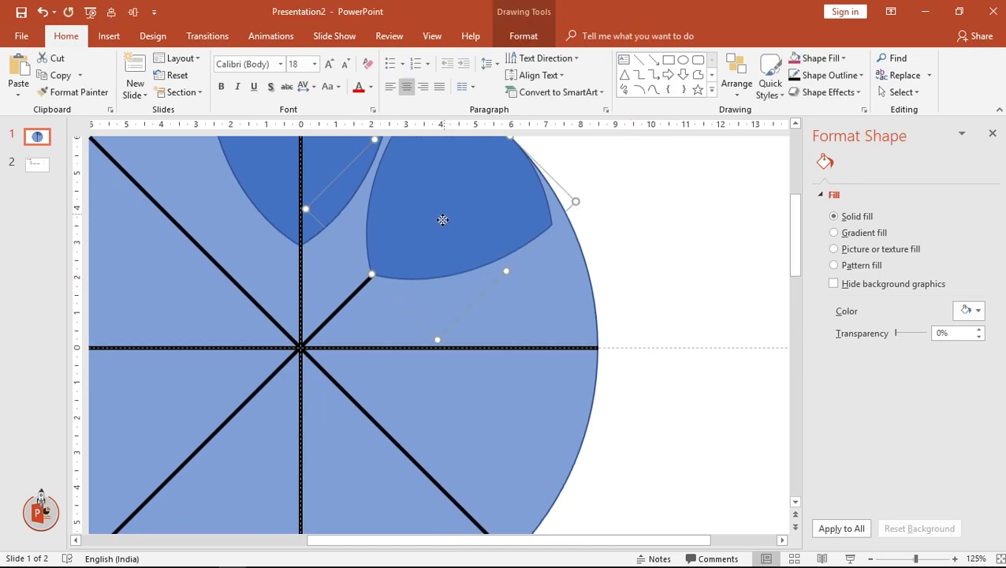
click(442, 218)
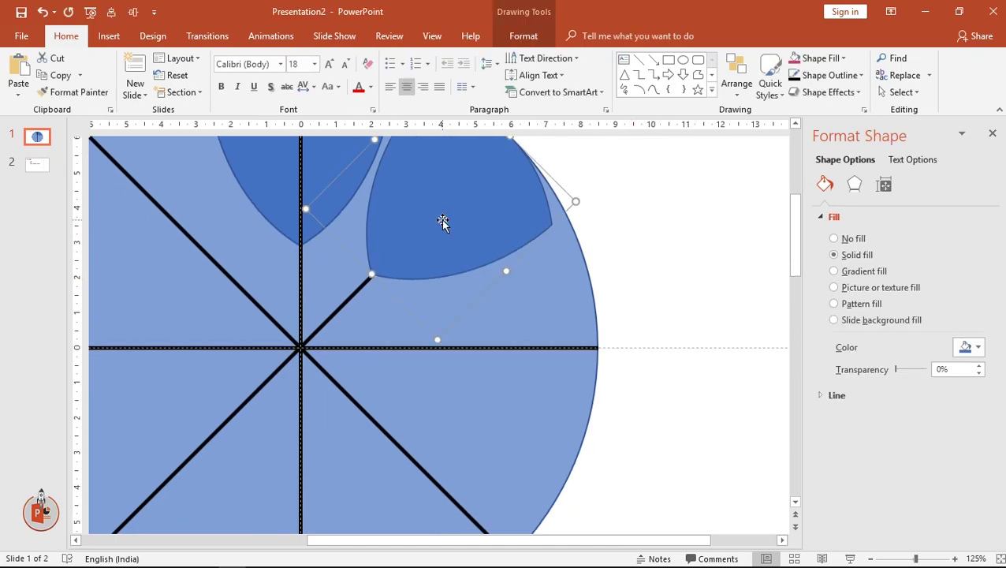
key(ctrl+Down)
click(639, 247)
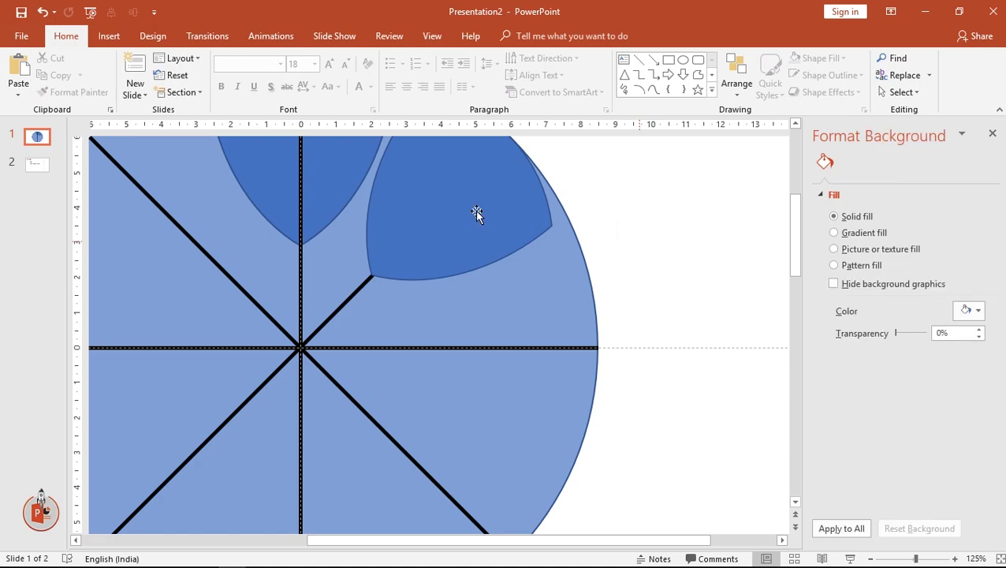
Duplicate the fitted 45° petal with Ctrl+D.
click(474, 211)
key(ctrl+d)
scroll(551, 254, up, 3)
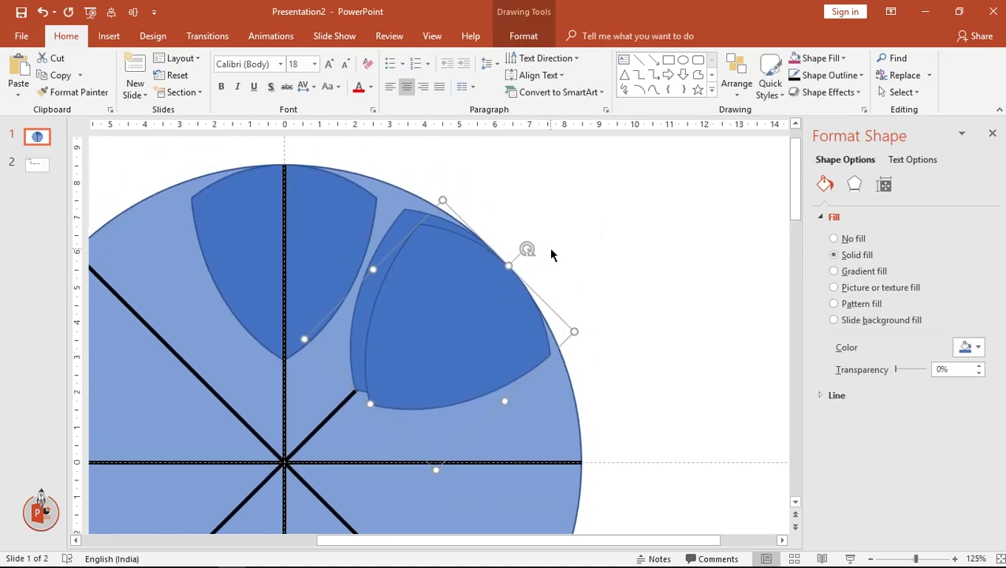
Change the duplicated petal's rotation from 45° to 90°.
click(792, 93)
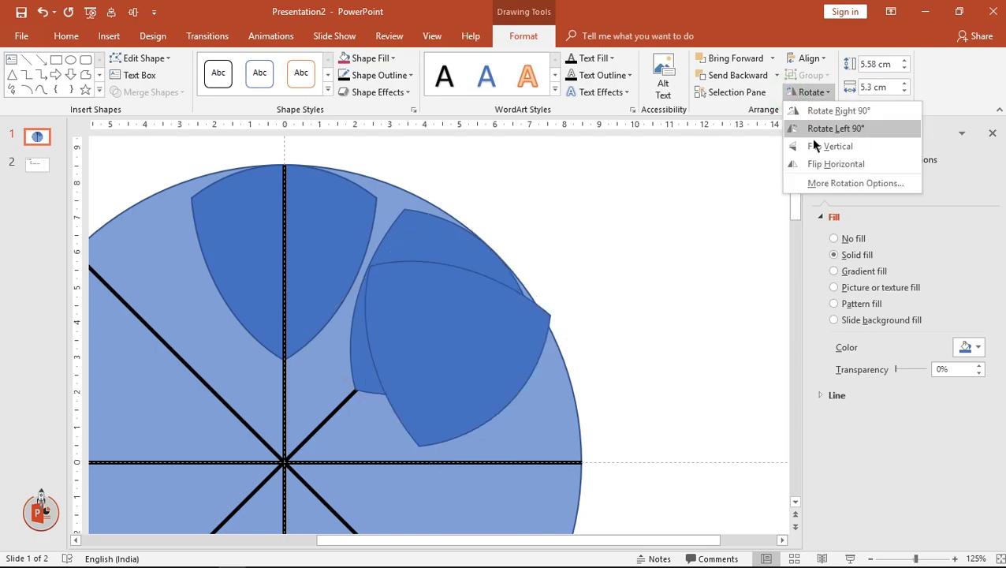
click(829, 183)
double_click(961, 275)
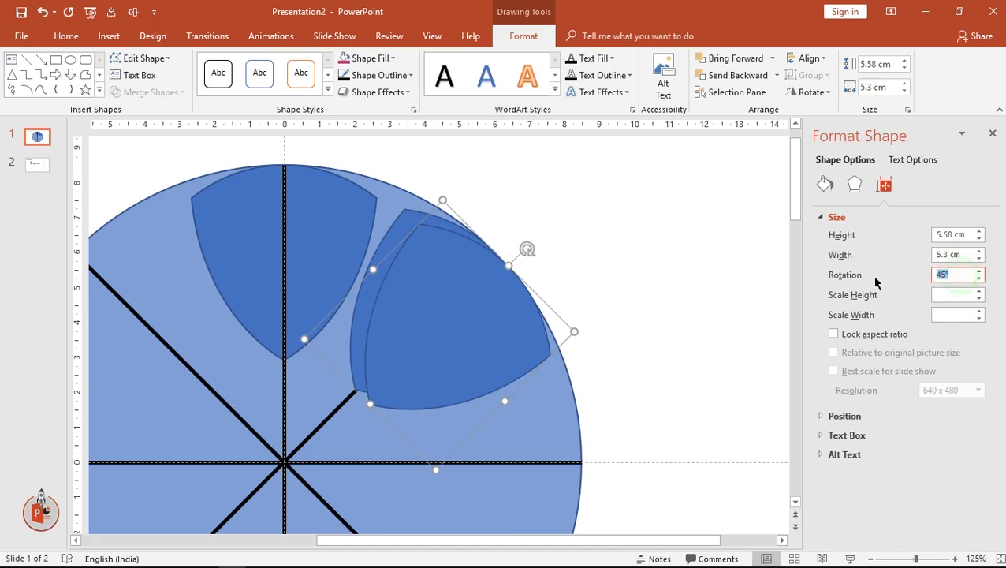
text(90)
key(Return)
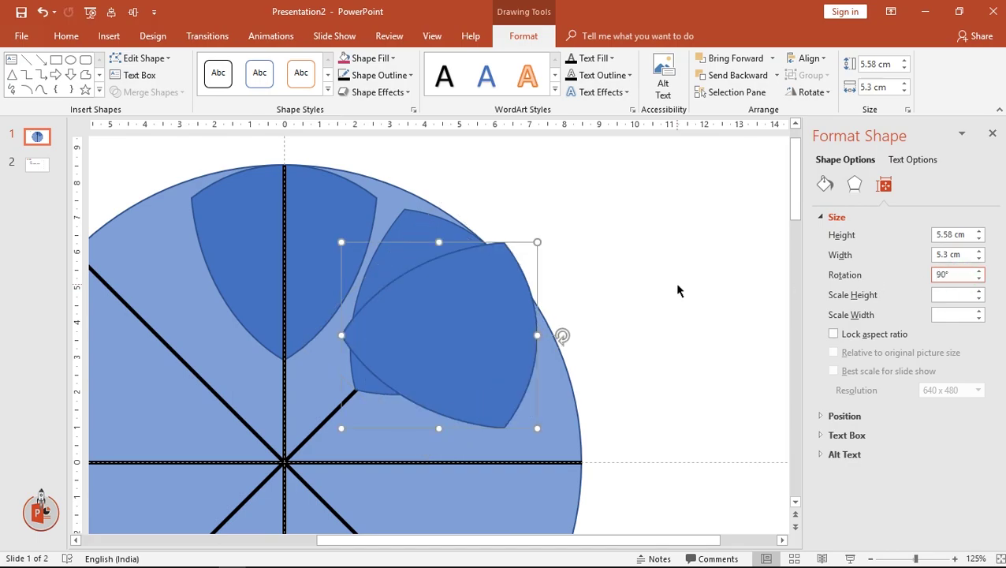
click(674, 278)
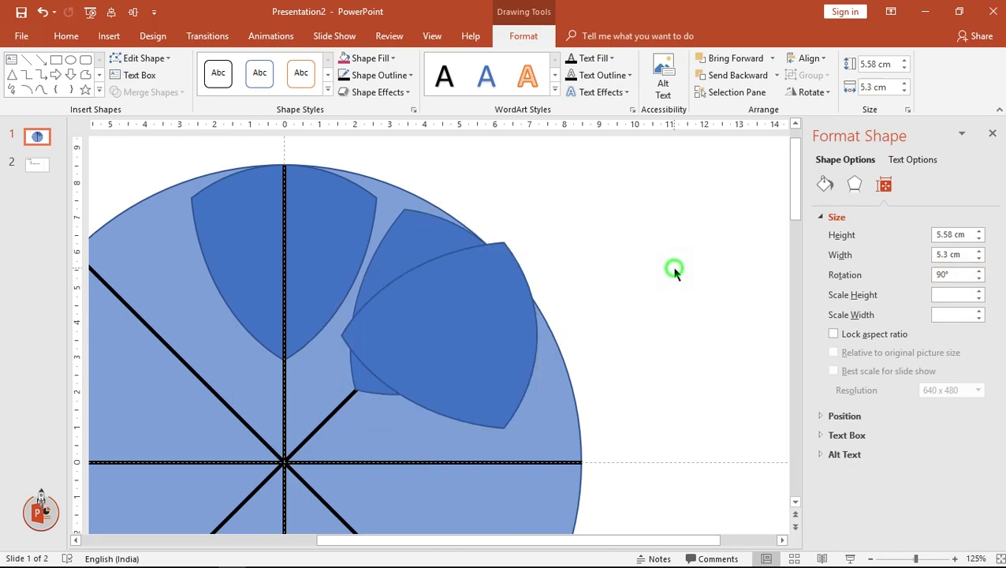
scroll(574, 258, down, 2)
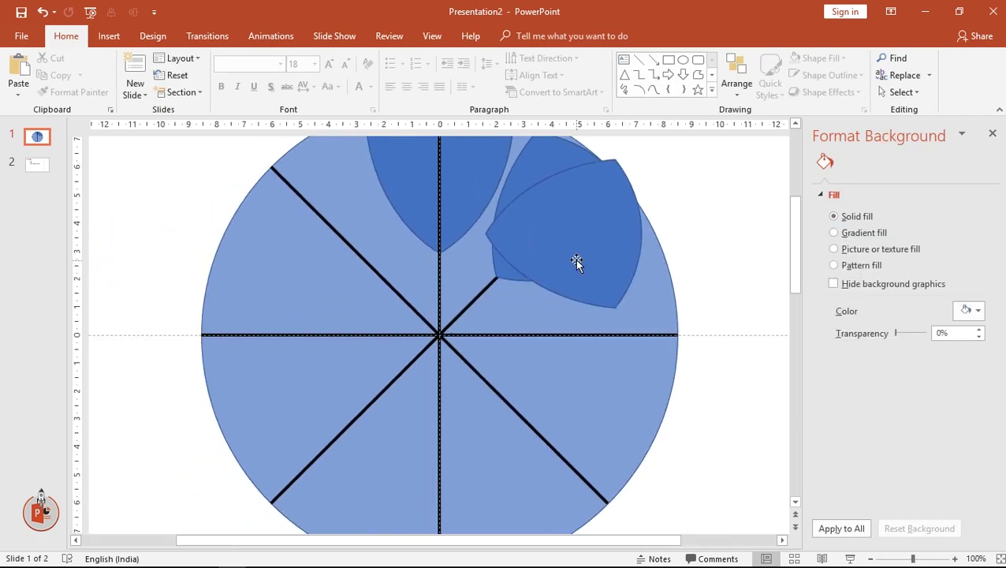
scroll(574, 258, down, 1)
scroll(548, 256, down, 2)
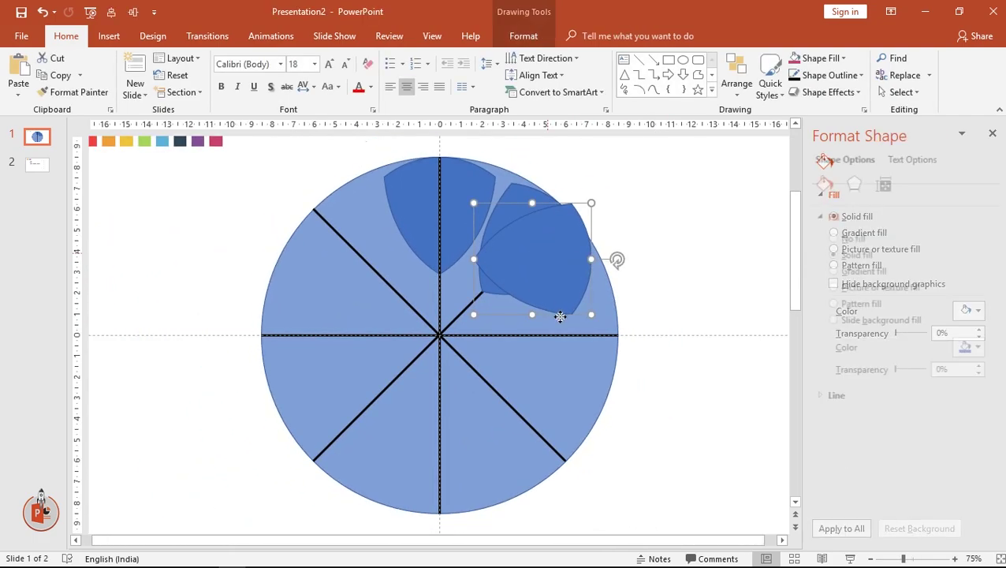
Move the 90° petal into the right sector and place a vertically flipped upper-right petal copy at lower right.
mouse_move(548, 256)
mouse_down()
mouse_move(566, 335)
mouse_move(573, 328)
mouse_up()
click(537, 239)
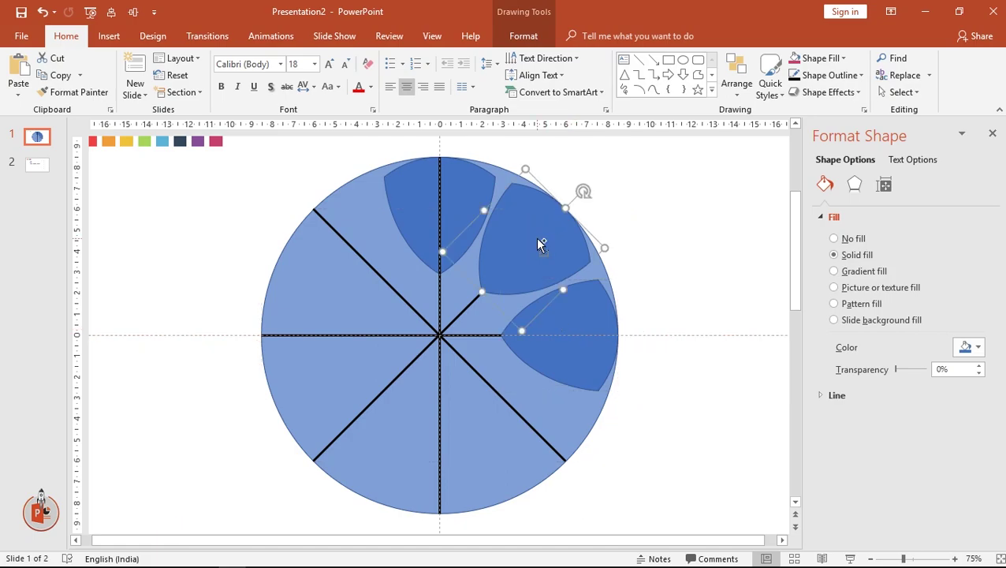
key(ctrl+d)
key(alt)
key(j)
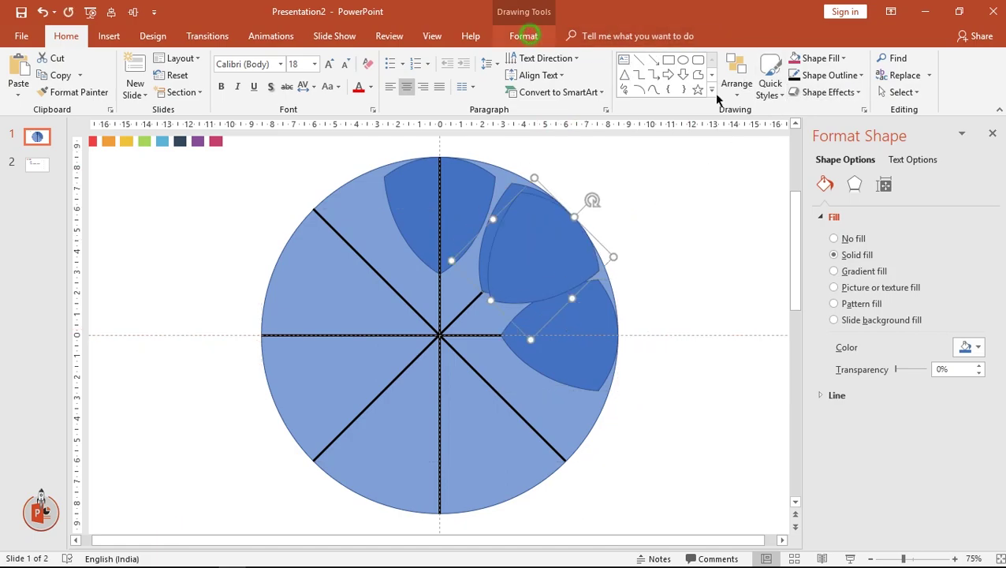
key(d)
click(802, 95)
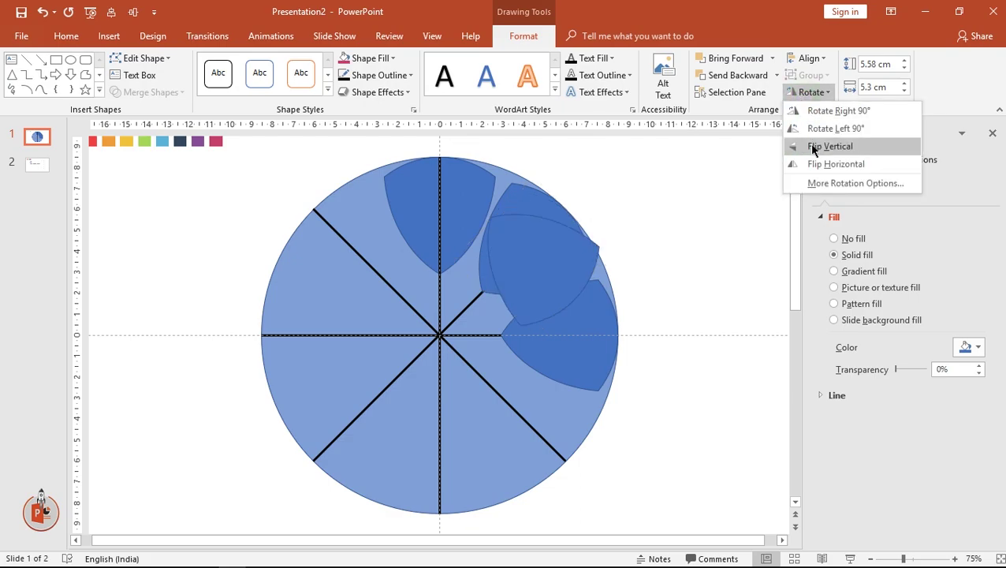
click(813, 146)
drag(518, 338, 526, 407)
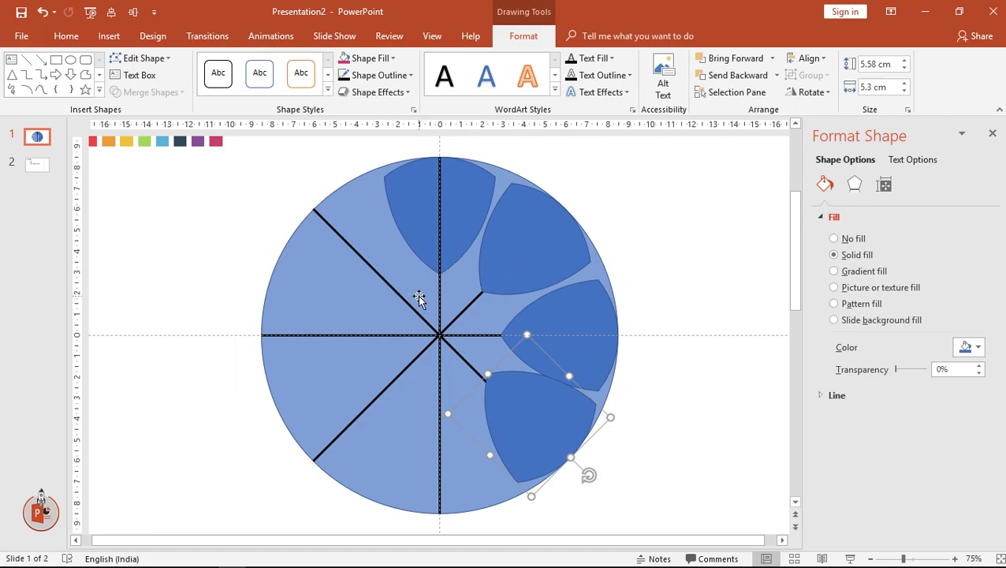
click(313, 281)
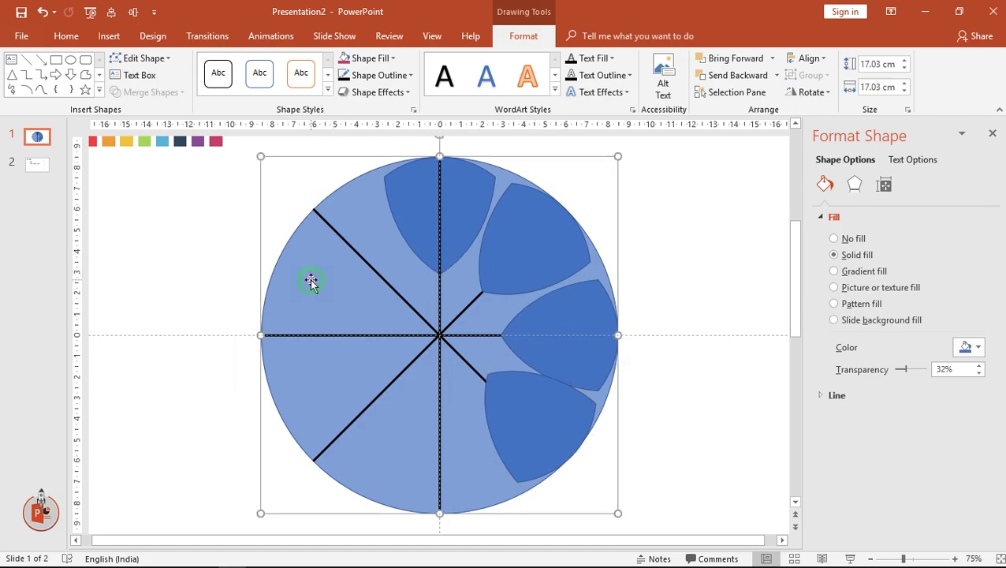
Drag the flipped lower-right petal down toward the circle's edge.
click(697, 284)
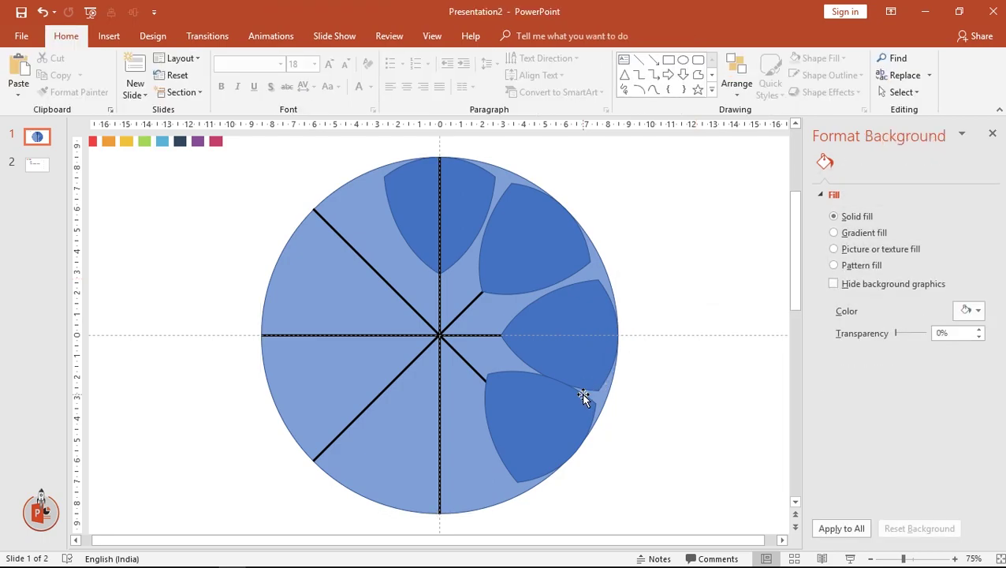
scroll(585, 399, up, 5)
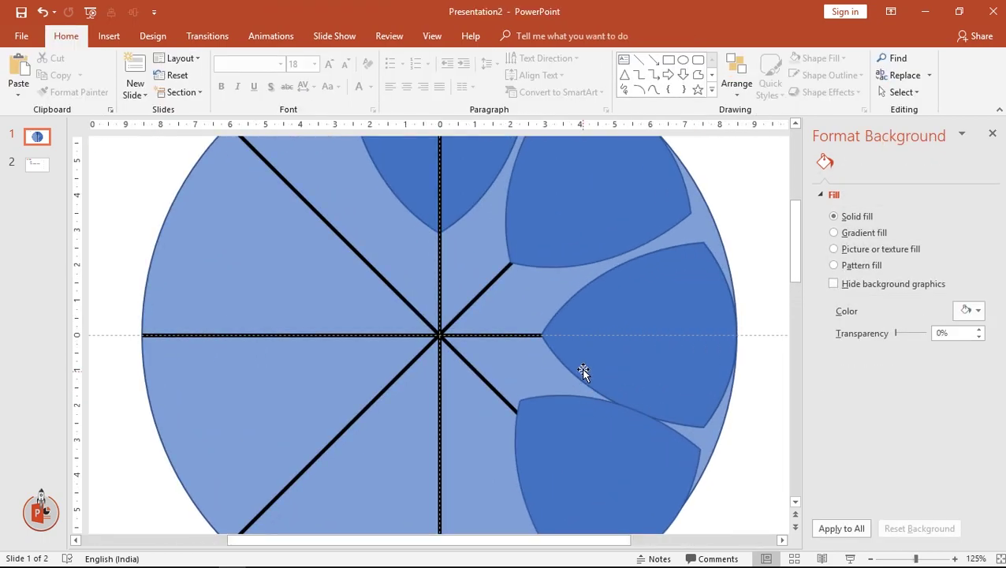
scroll(584, 366, down, 3)
drag(566, 303, 560, 309)
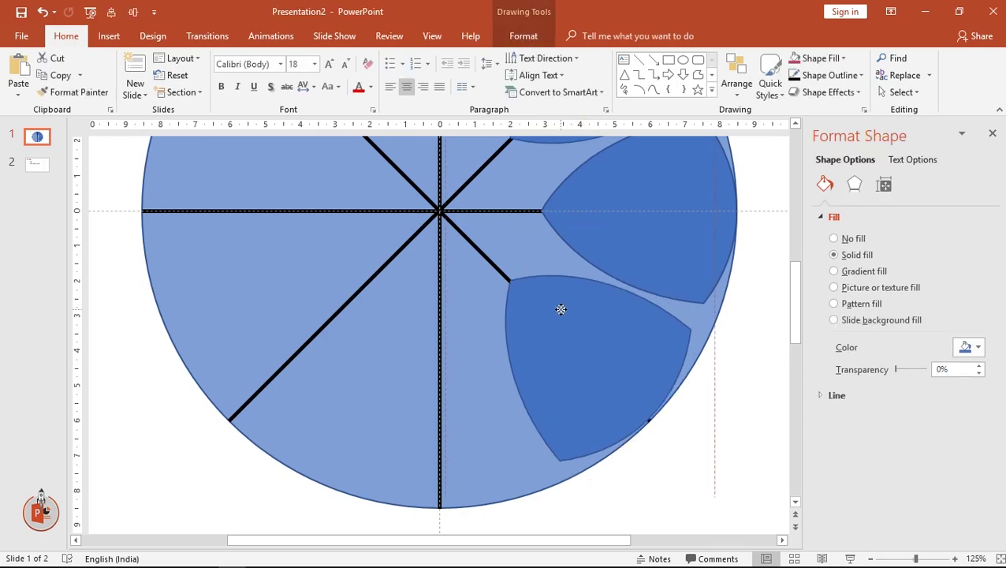
drag(560, 309, 561, 311)
Nudge the lower-right petal right and down until it sits snugly against the circle's edge.
key(ctrl+Right)
key(ctrl+Right)
key(ctrl+Down)
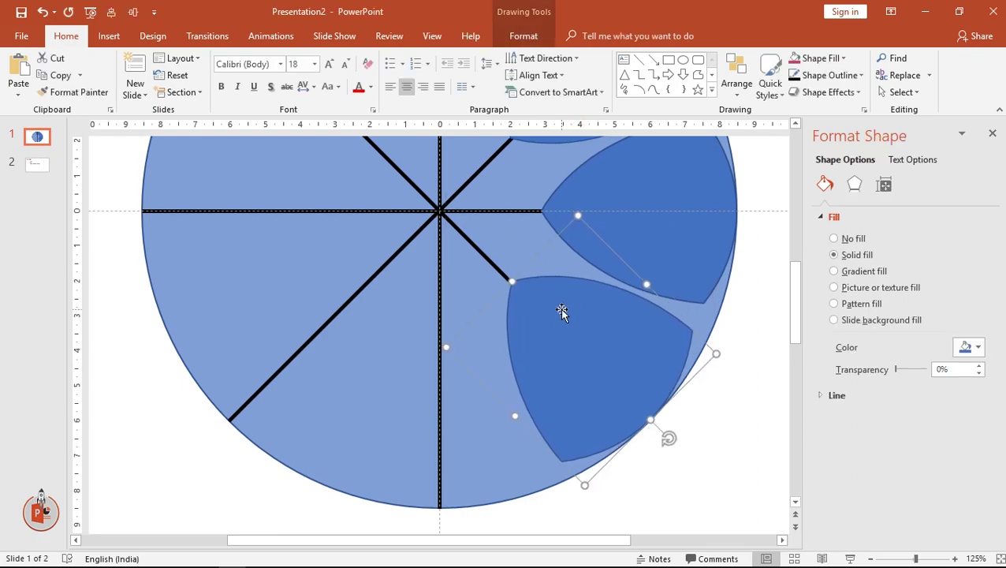
key(ctrl+Right)
key(ctrl+Down)
key(ctrl+Right)
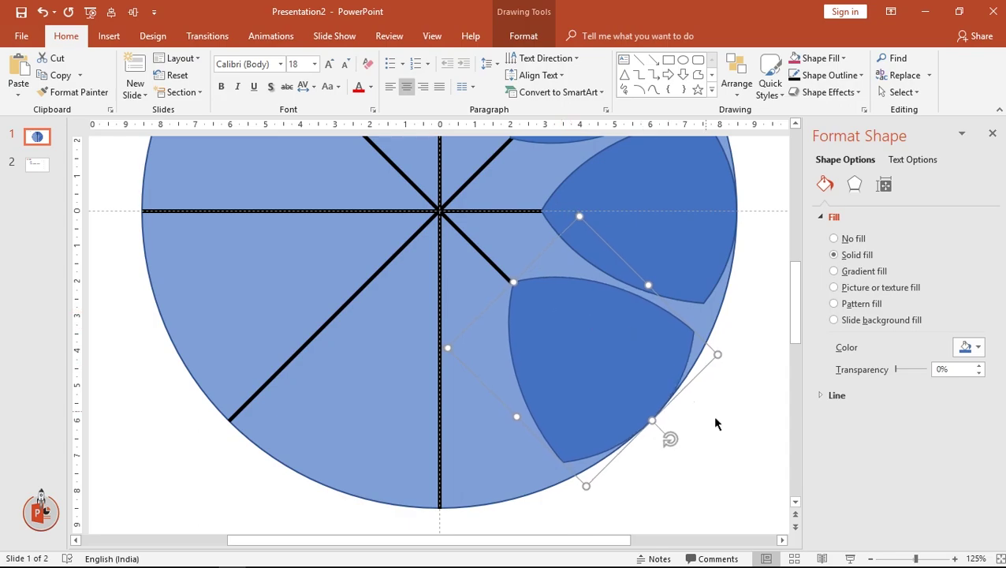
click(714, 422)
click(587, 351)
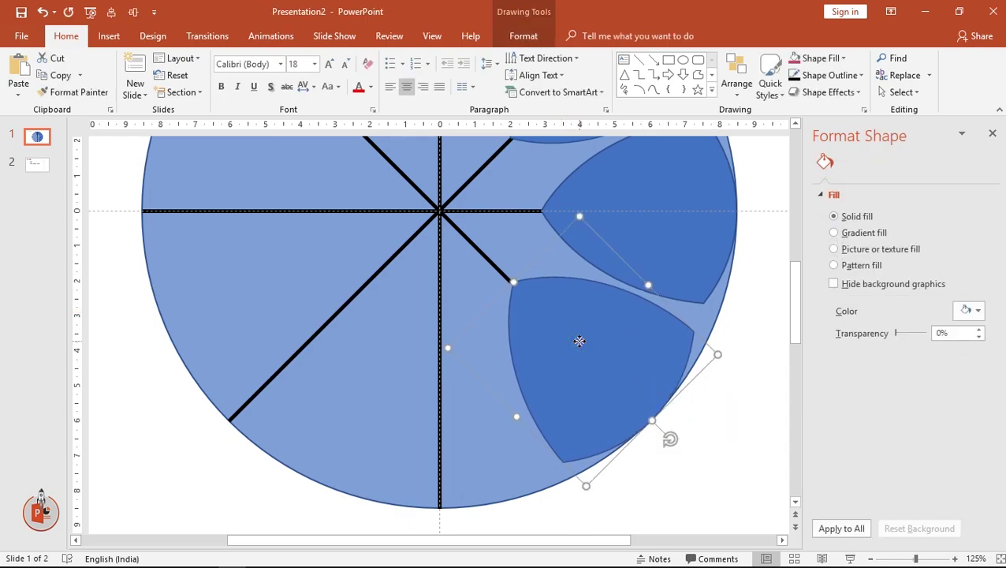
click(740, 374)
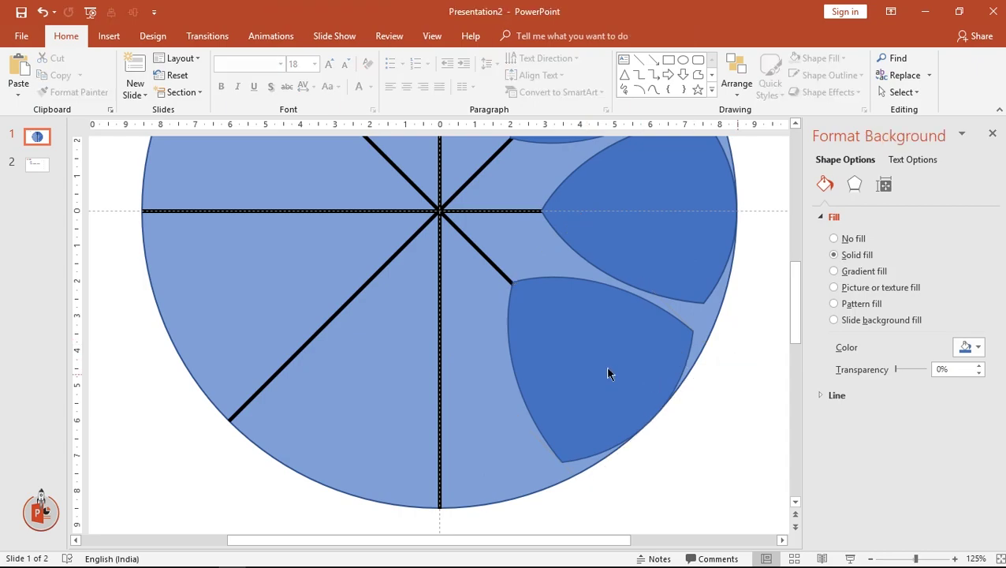
scroll(578, 357, down, 3)
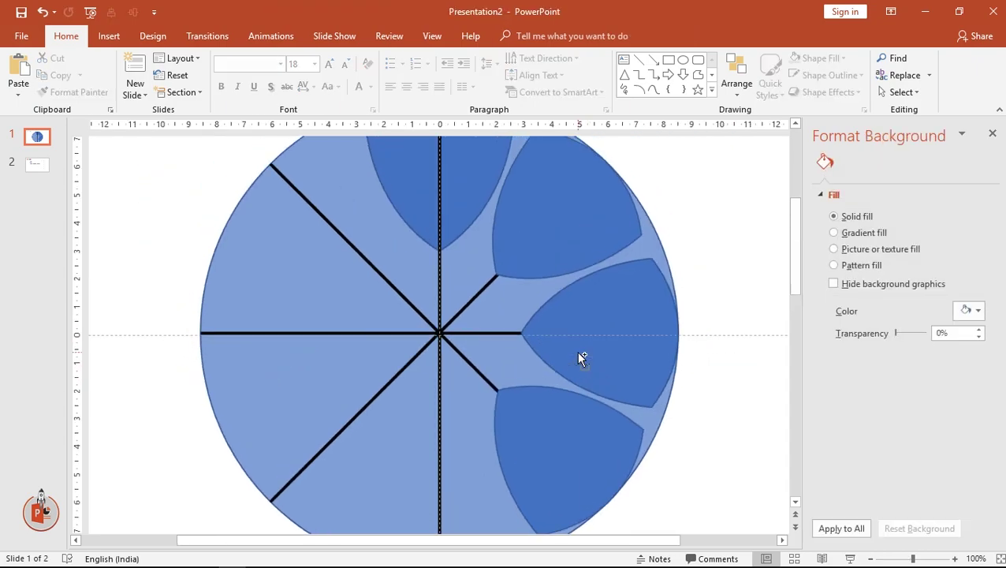
scroll(578, 358, down, 2)
Copy the top petal, flip it vertically, and move the copy to the circle's bottom.
click(473, 224)
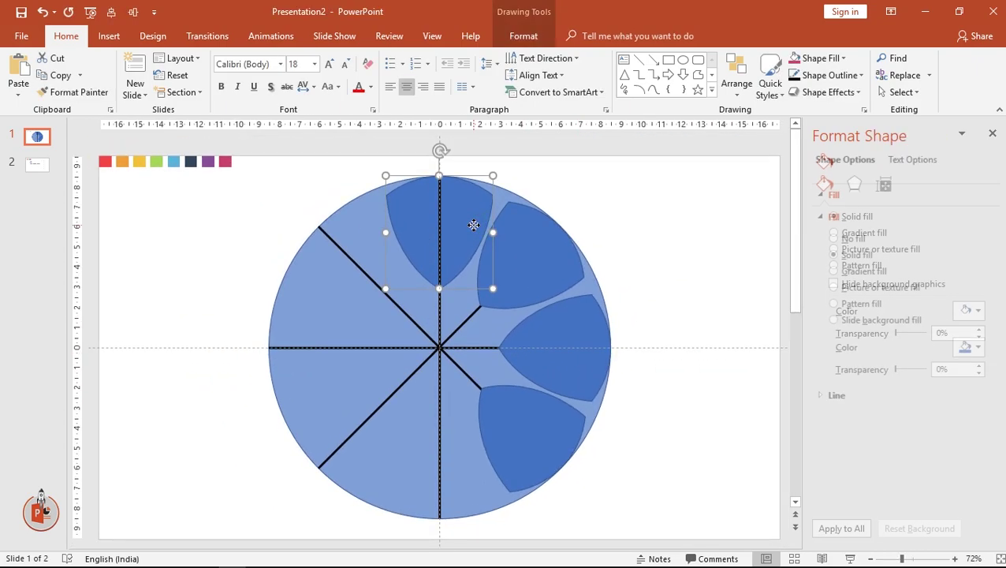
drag(473, 225, 482, 229)
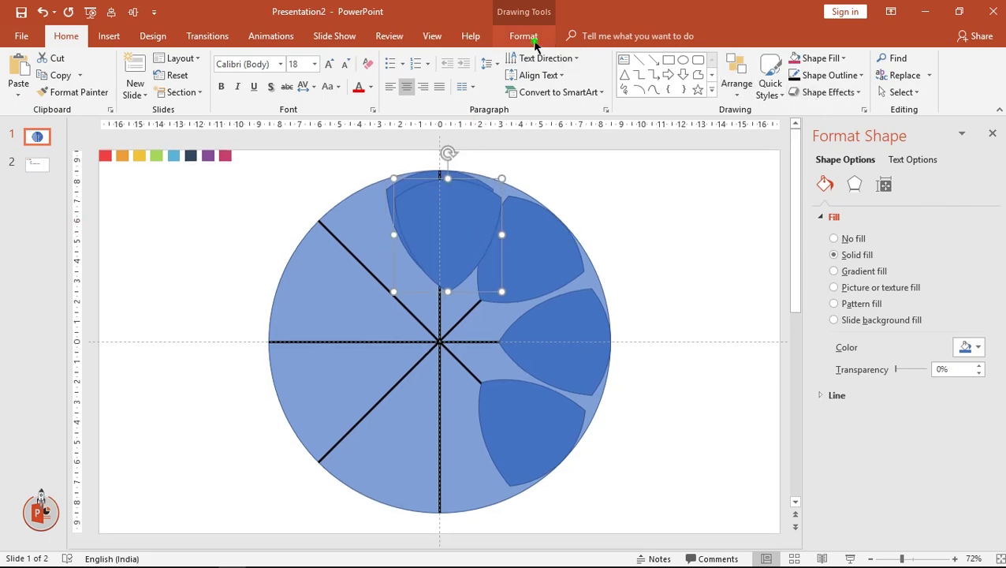
click(811, 92)
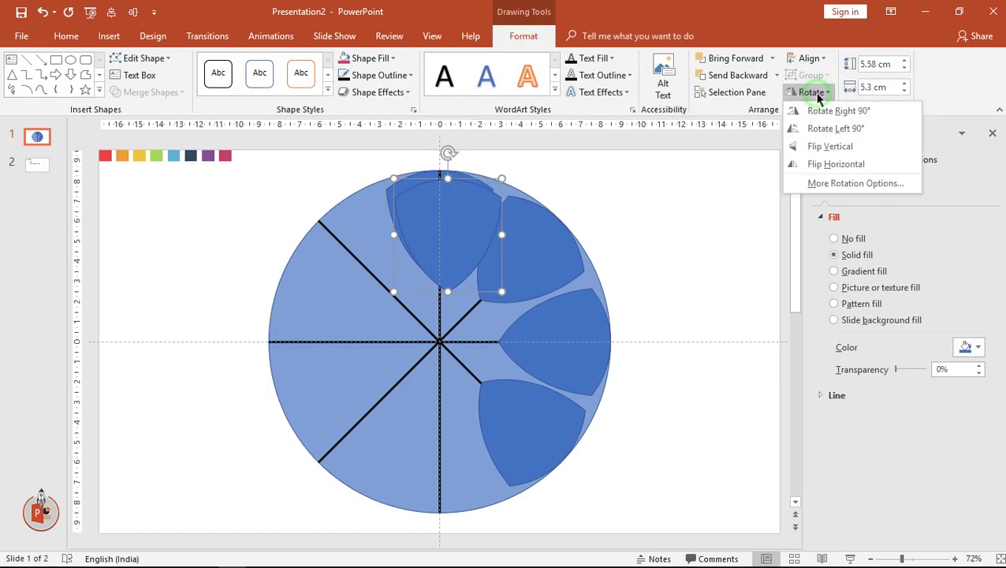
click(817, 145)
mouse_move(445, 233)
mouse_down()
mouse_move(426, 461)
mouse_move(435, 448)
mouse_up()
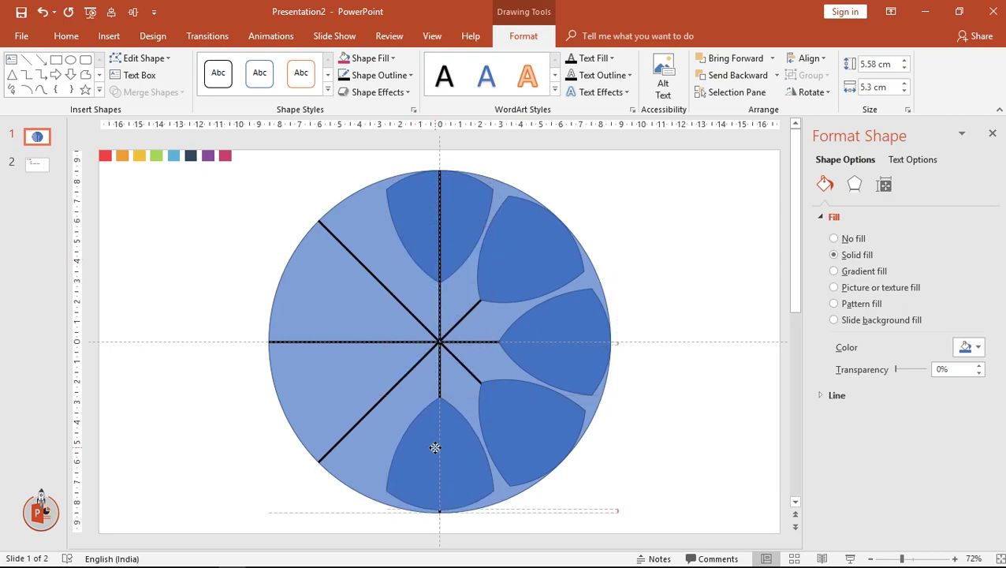
Copy the lower-right petal, flip it horizontally, and place it in the lower-left gap.
click(544, 404)
drag(544, 404, 552, 413)
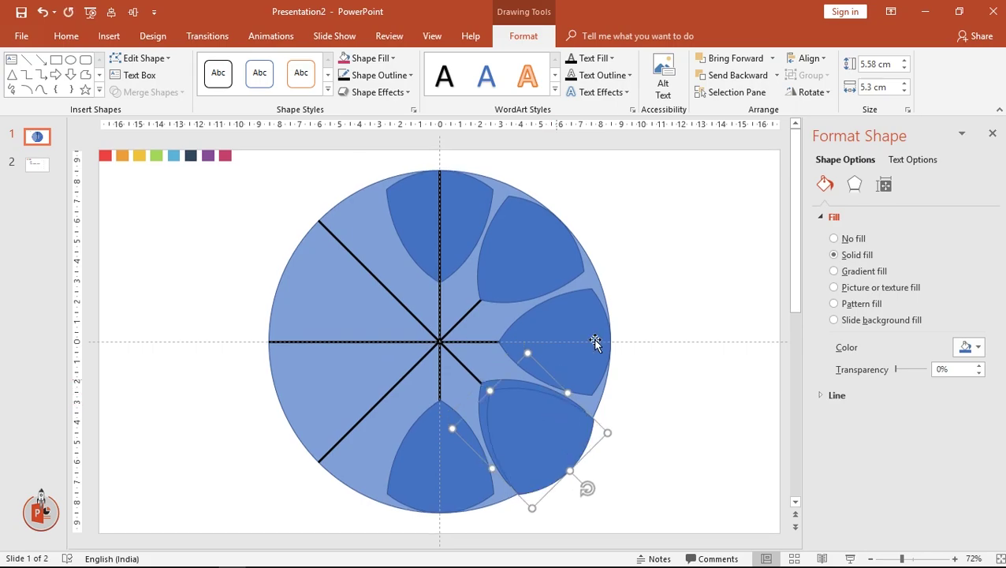
click(815, 86)
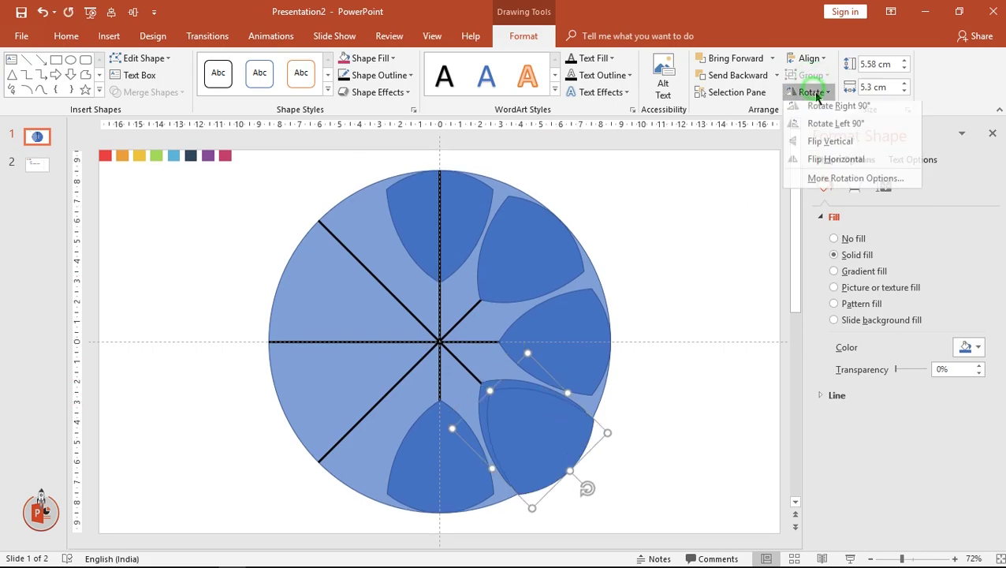
click(825, 161)
drag(537, 401, 353, 407)
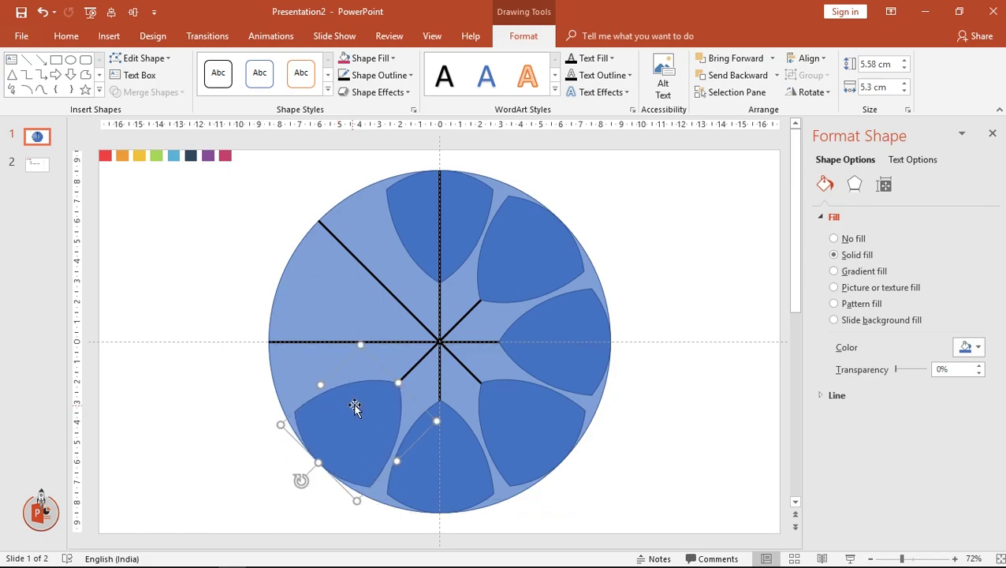
click(555, 349)
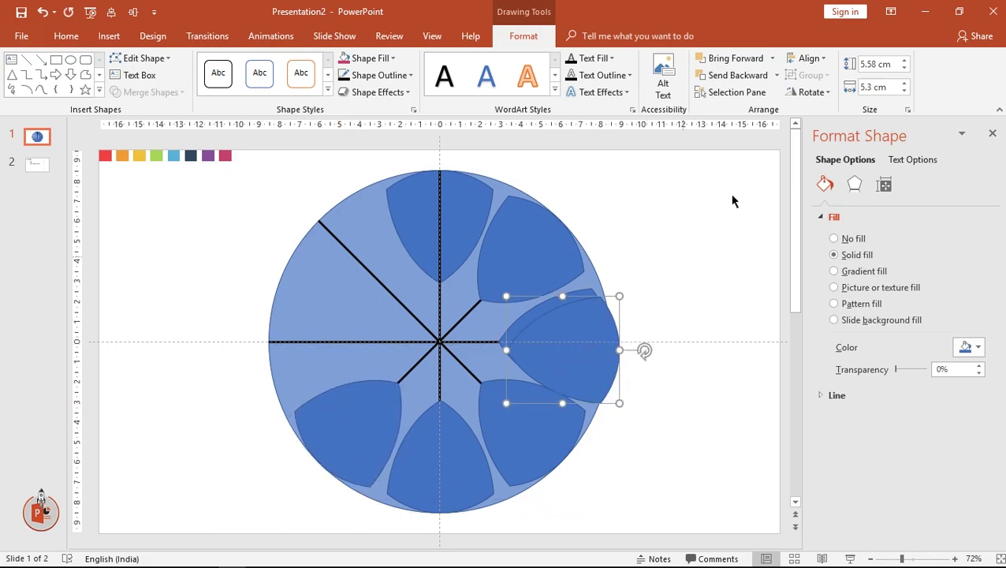
Flip a copy of the right petal horizontally and move it to the circle's left side.
click(808, 92)
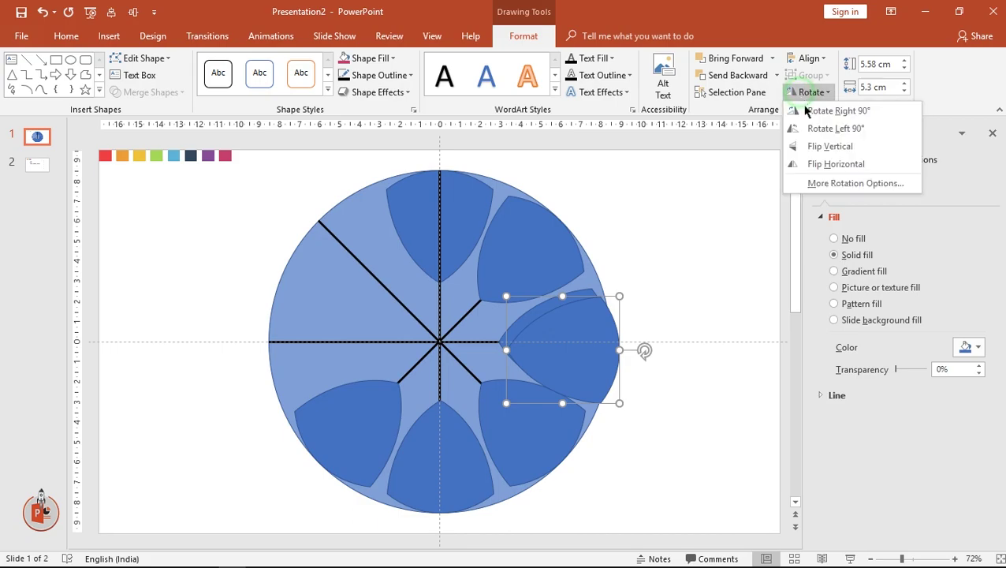
click(815, 163)
drag(541, 357, 310, 342)
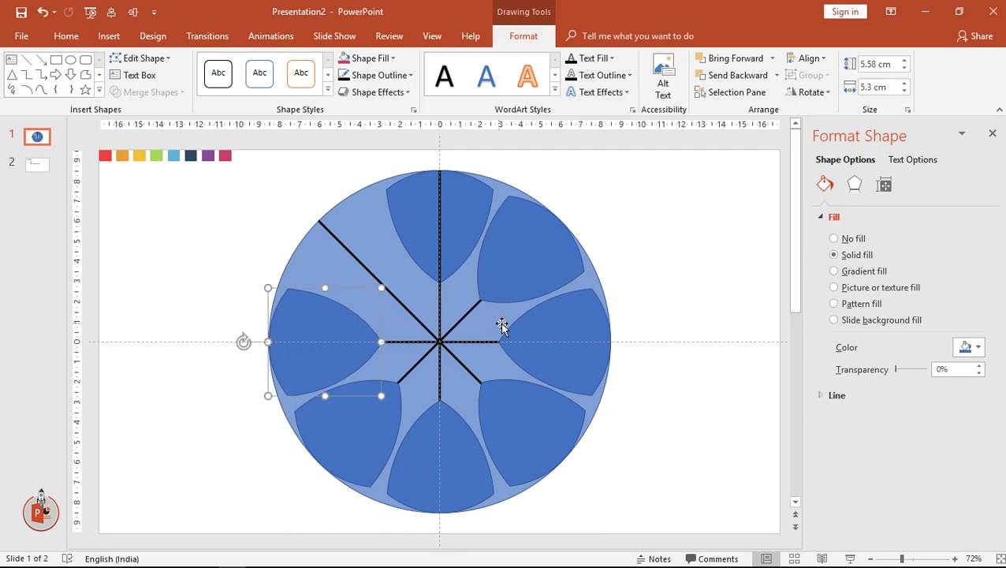
Duplicate the upper-right petal, flip it horizontally, and place it in the upper-left gap.
click(528, 264)
key(ctrl+d)
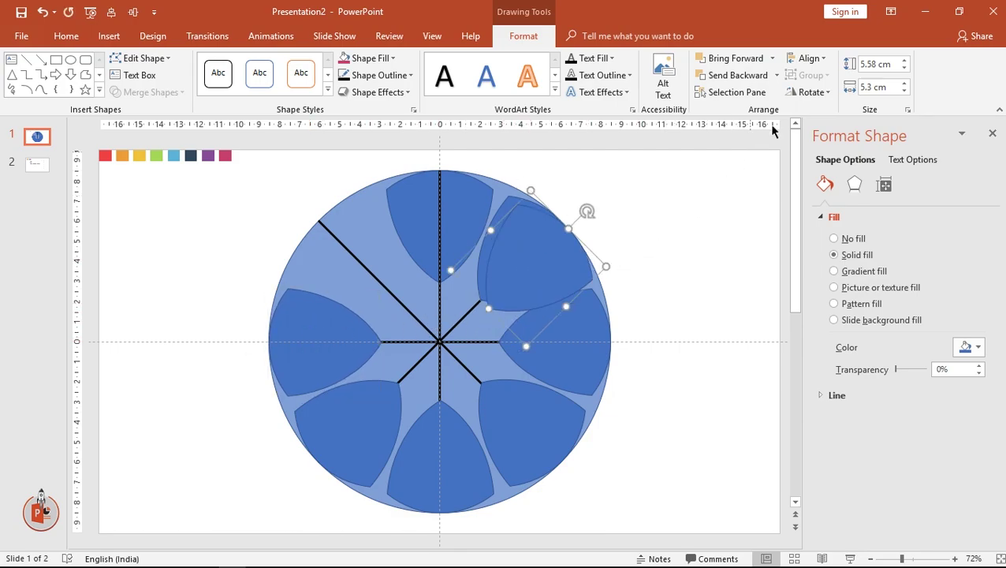
click(798, 93)
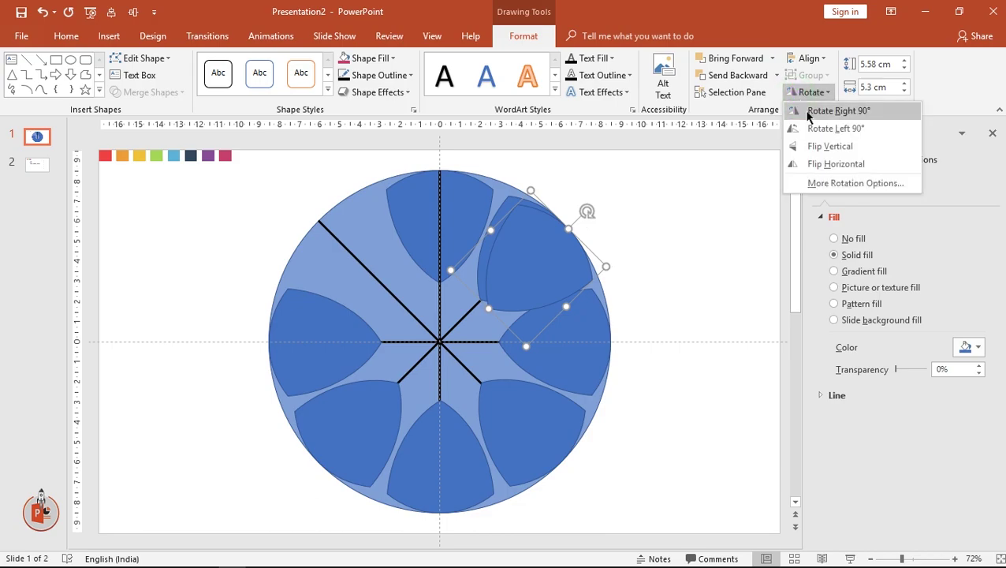
click(818, 164)
drag(530, 271, 362, 266)
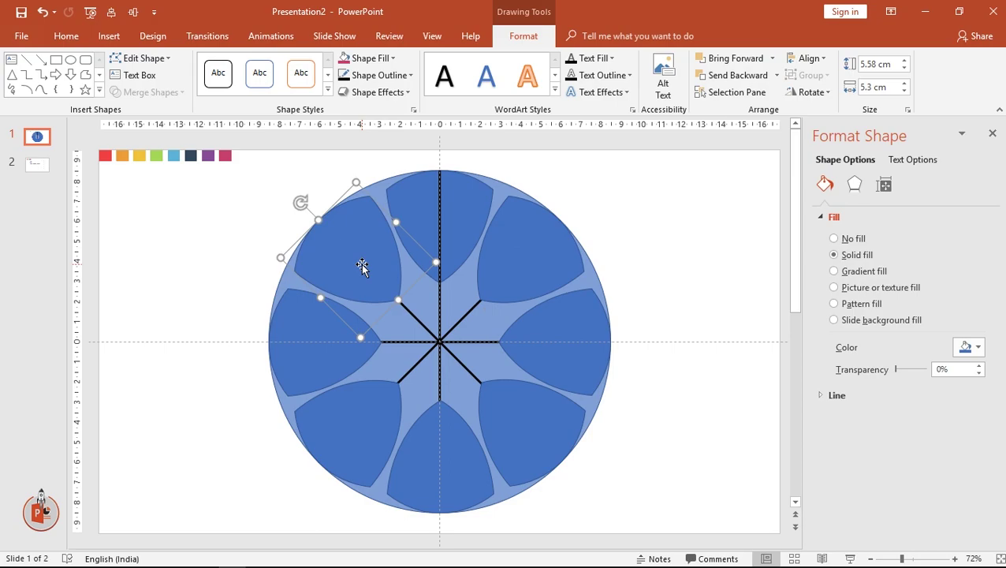
click(636, 286)
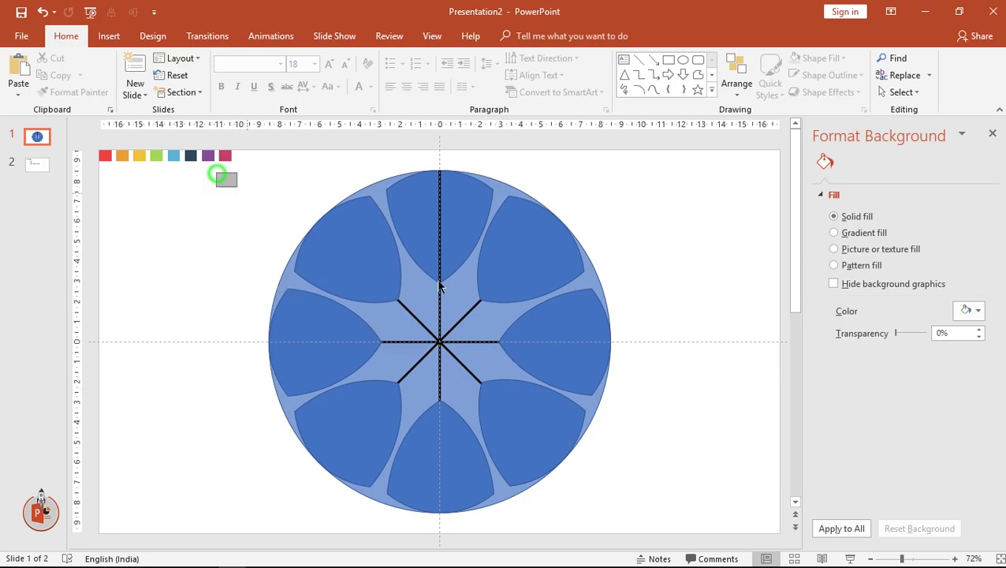
Marquee-select the diagram, exclude every petal, and delete the big circle and black guide lines.
drag(217, 175, 672, 520)
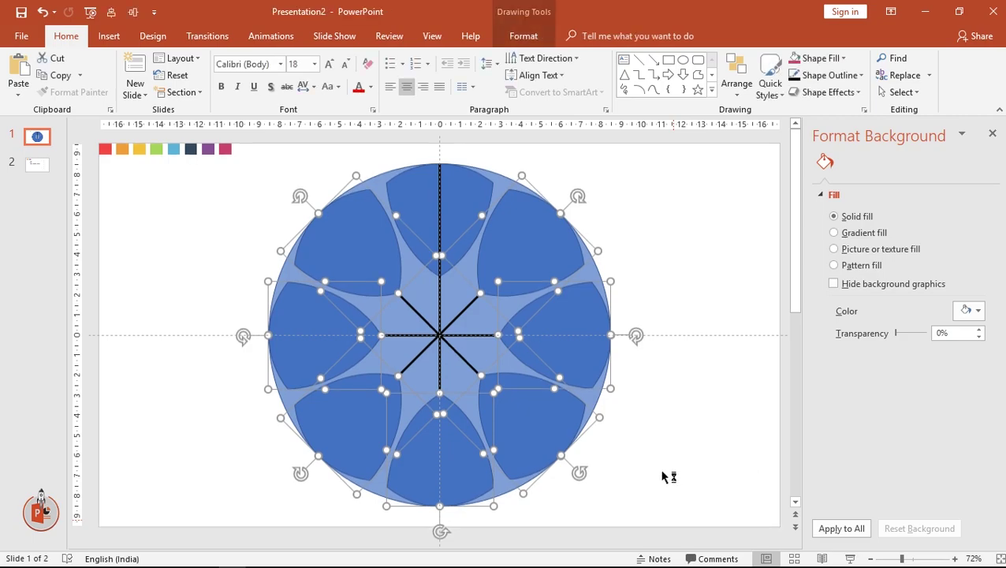
click(497, 167)
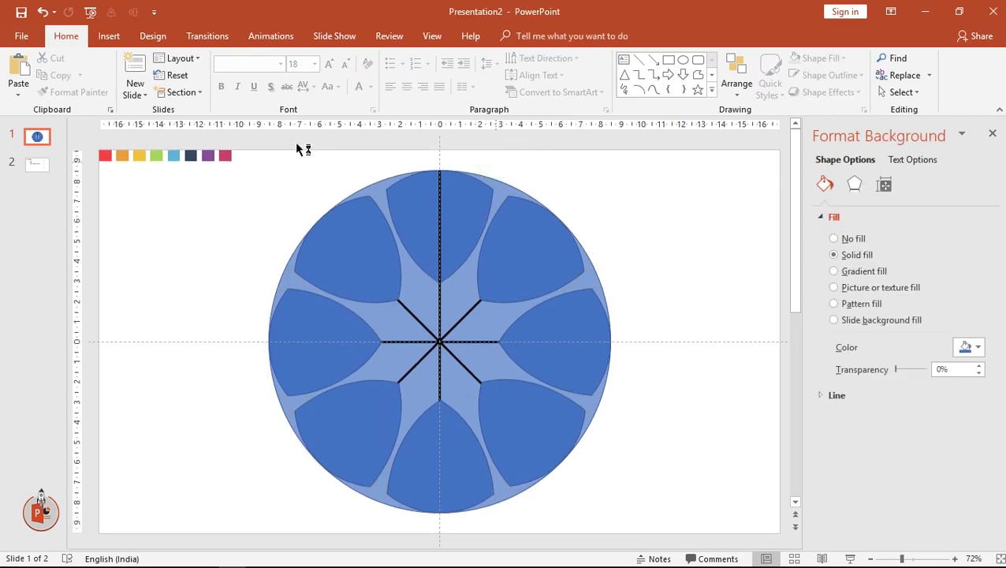
mouse_move(239, 139)
mouse_down()
mouse_move(573, 392)
mouse_move(698, 538)
mouse_up()
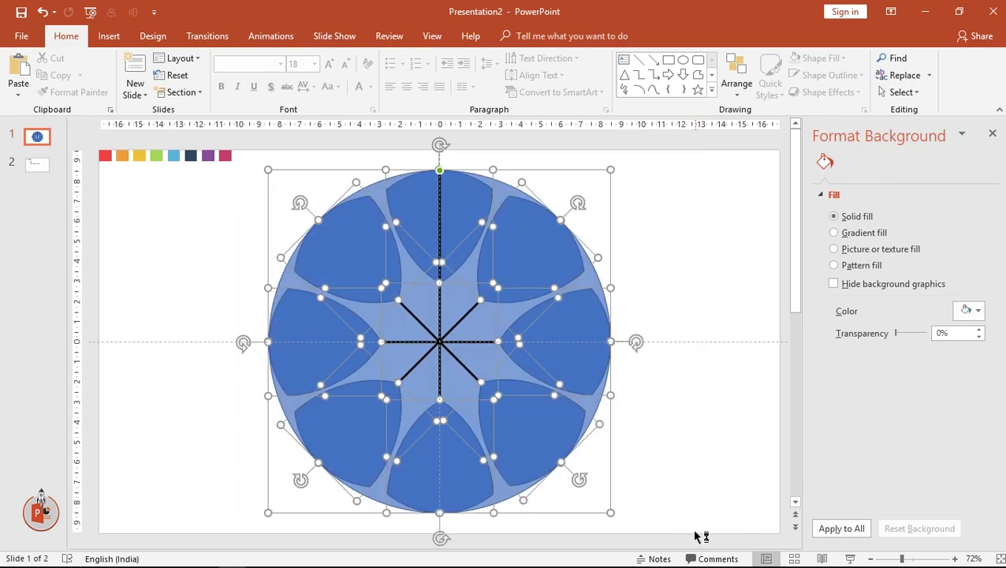
shift+click(522, 227)
shift+click(566, 331)
shift+click(537, 428)
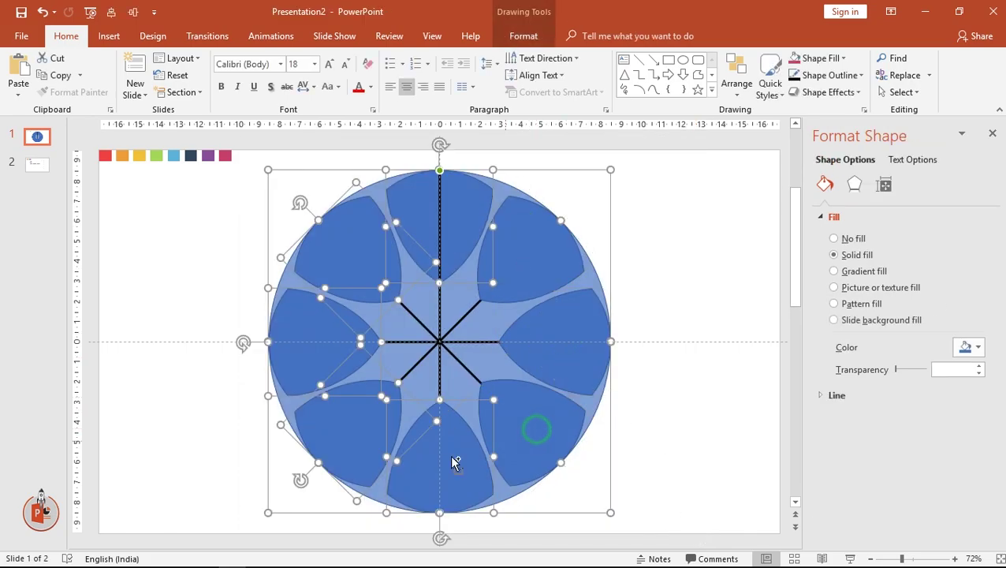
shift+click(353, 438)
shift+click(312, 350)
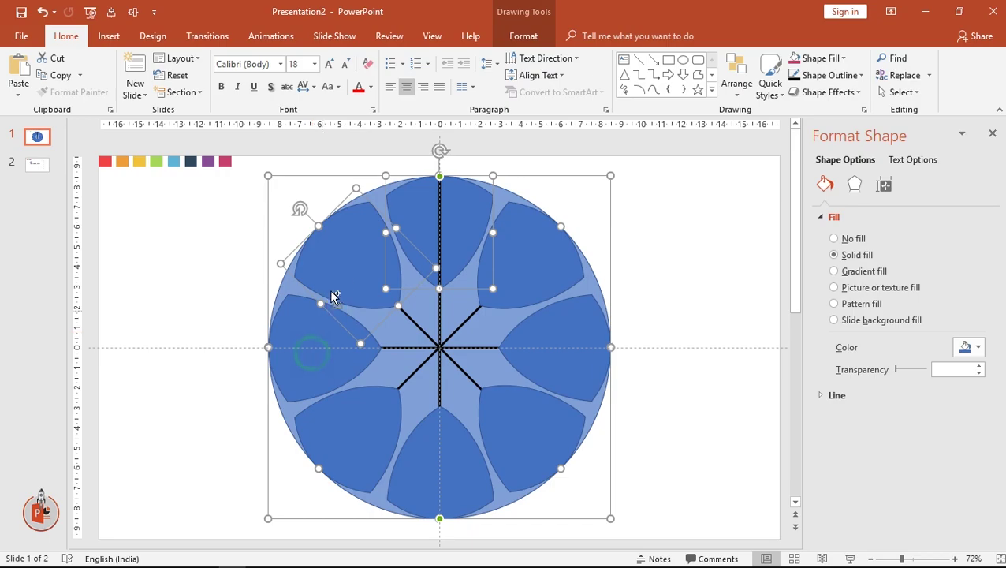
shift+click(351, 255)
shift+click(423, 222)
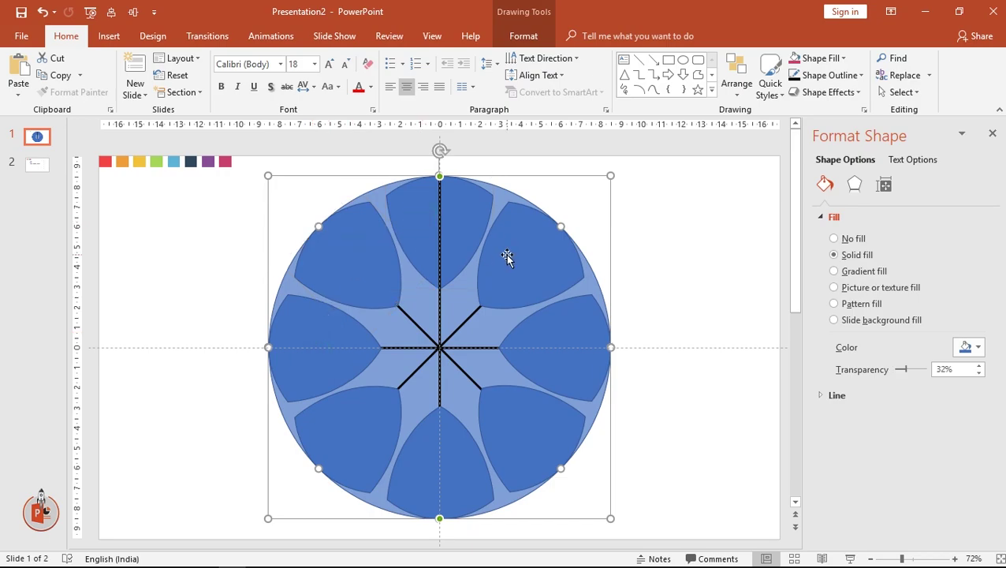
key(Delete)
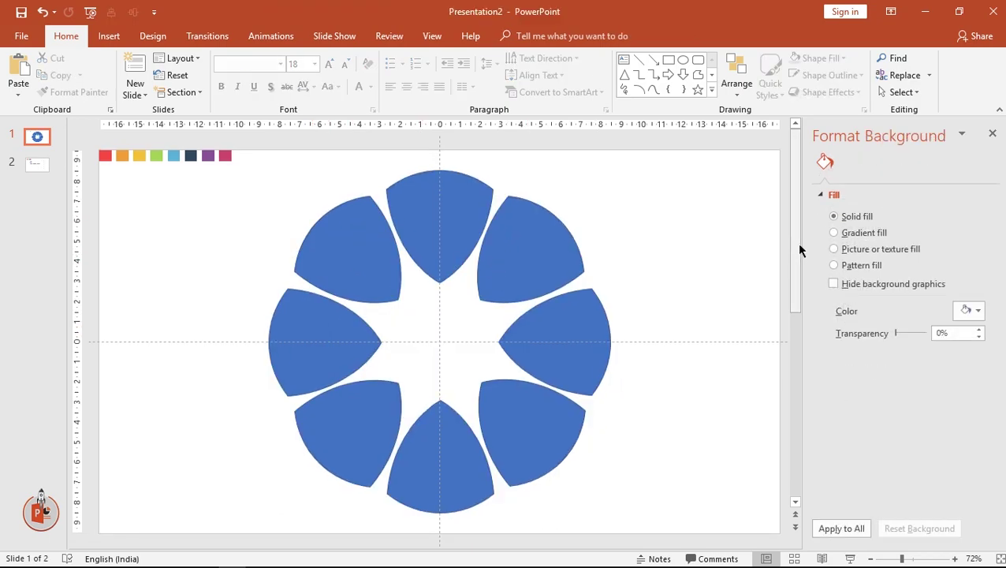
Give the slide background a grey radial preset gradient fill.
right_click(663, 201)
click(700, 325)
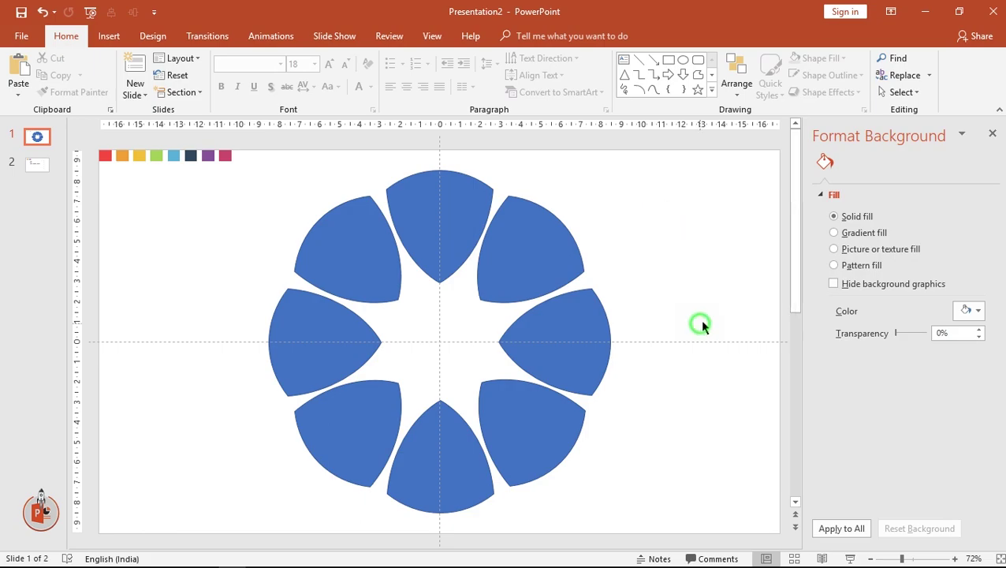
click(834, 233)
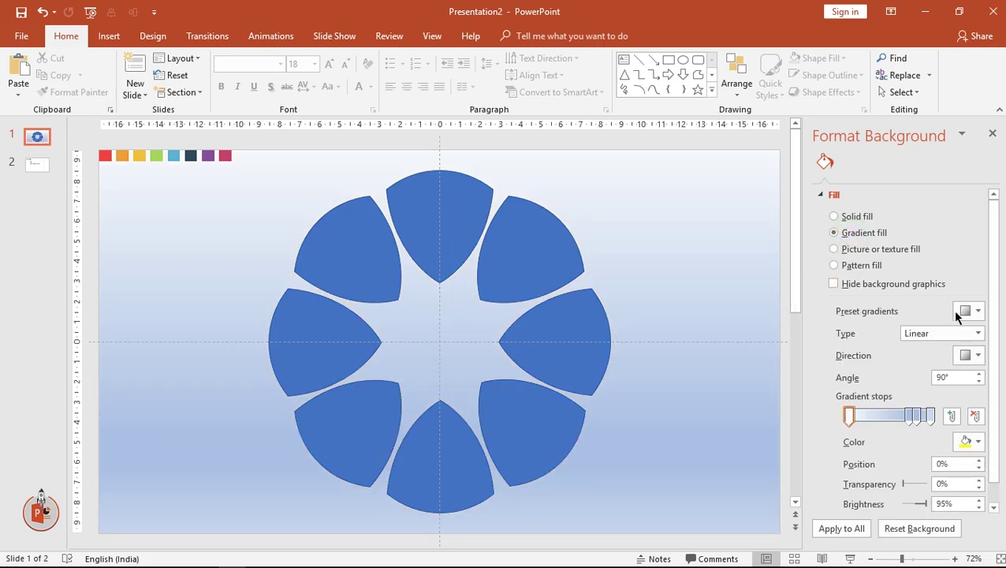
click(962, 310)
click(893, 366)
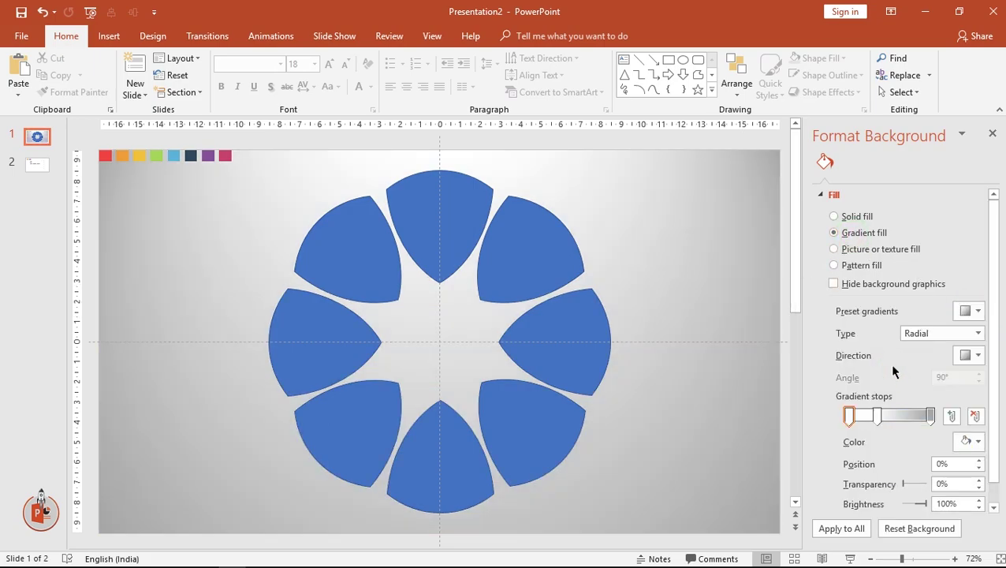
Make the outer gradient stop dark blue-grey and remove the middle stop.
mouse_move(883, 419)
mouse_down()
mouse_move(894, 420)
mouse_move(878, 420)
mouse_up()
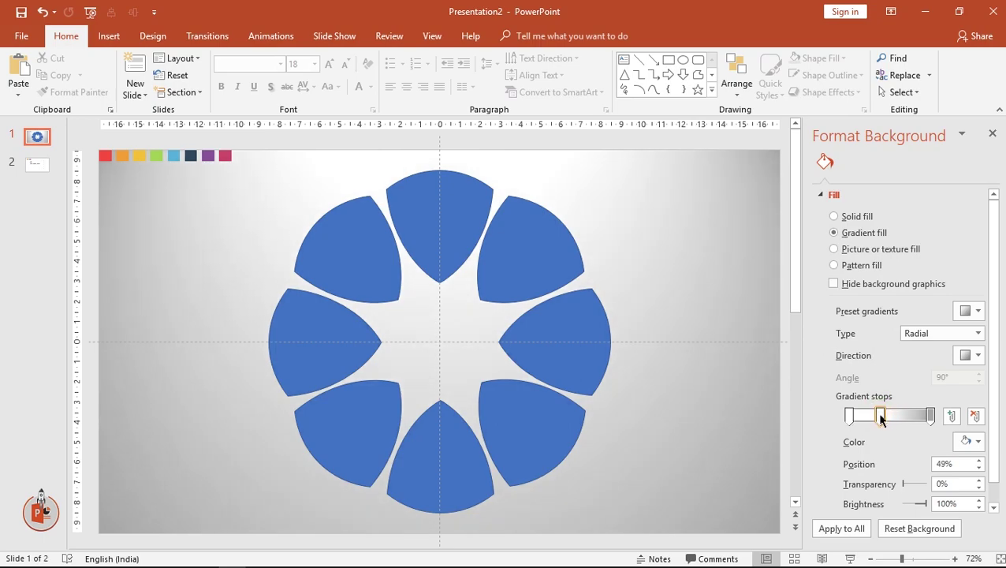
click(930, 416)
click(969, 441)
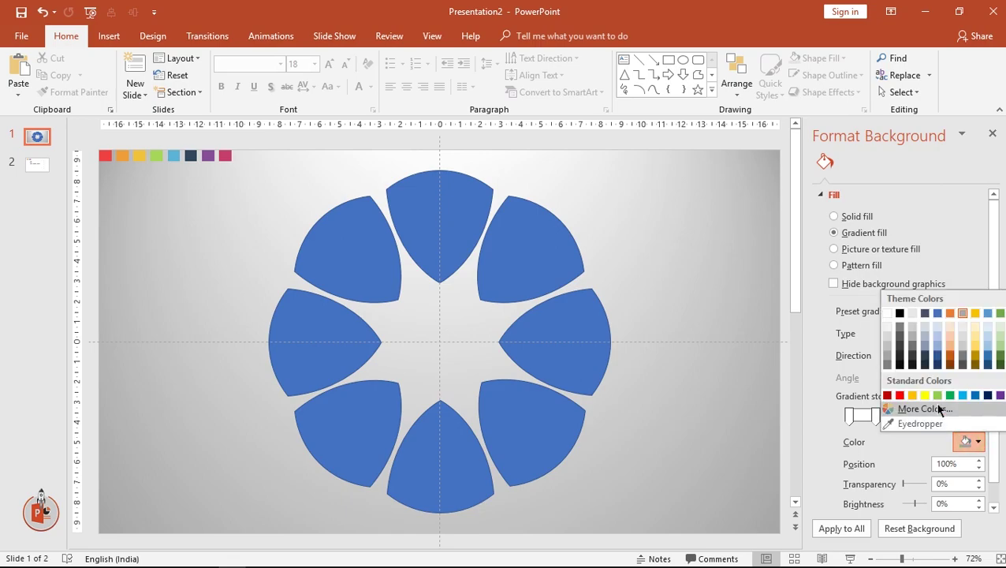
click(925, 364)
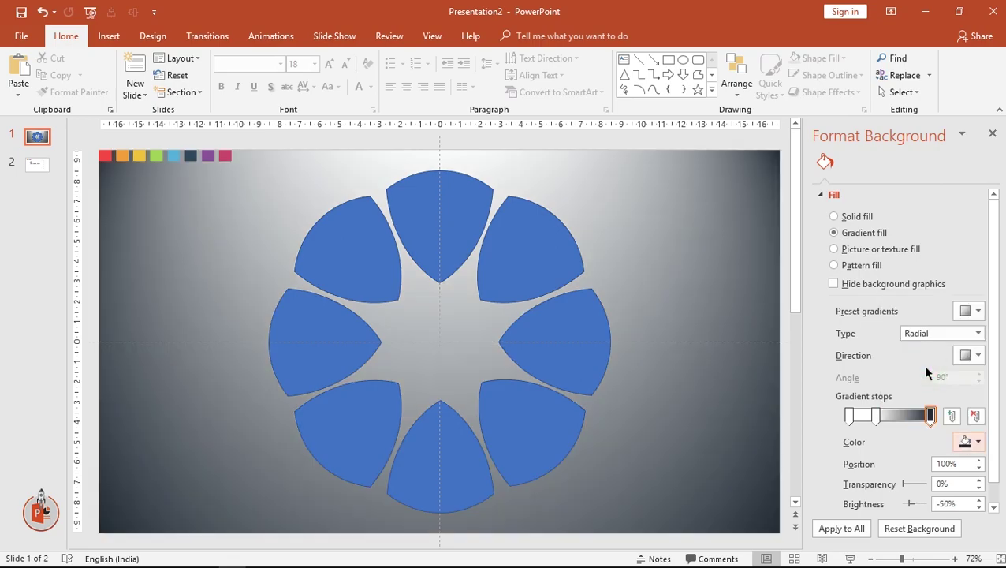
click(878, 417)
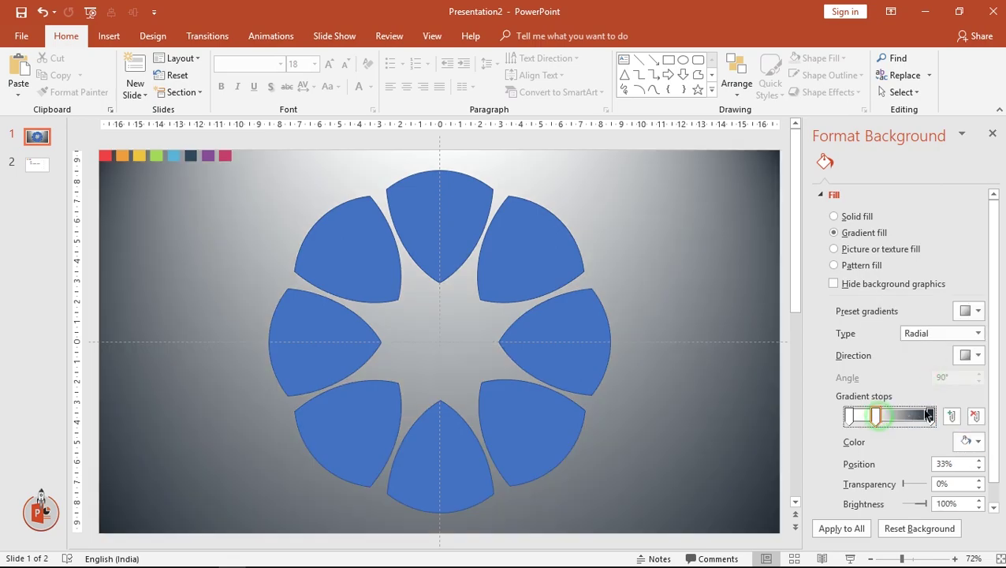
click(972, 418)
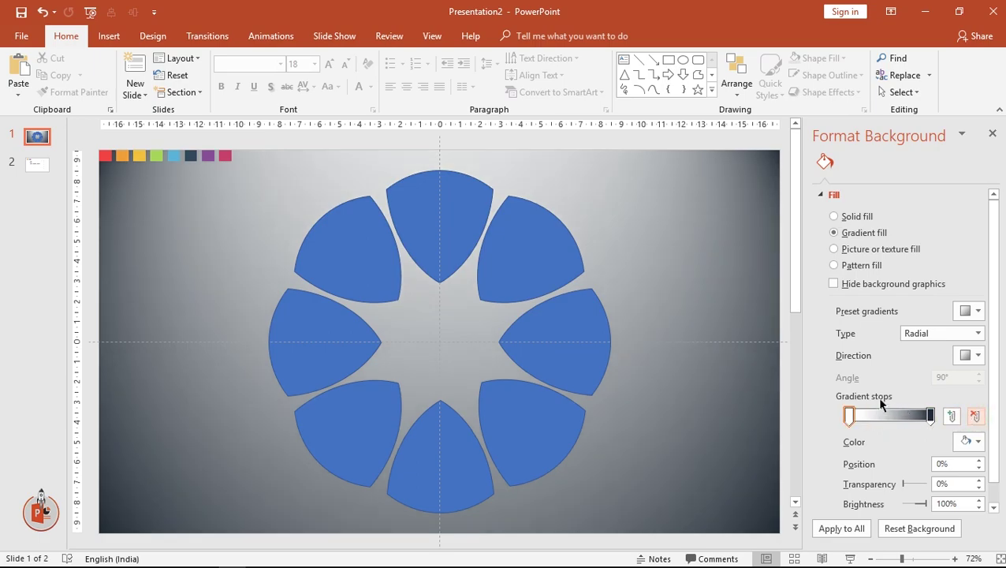
Close the background pane and select all eight petals together.
click(992, 133)
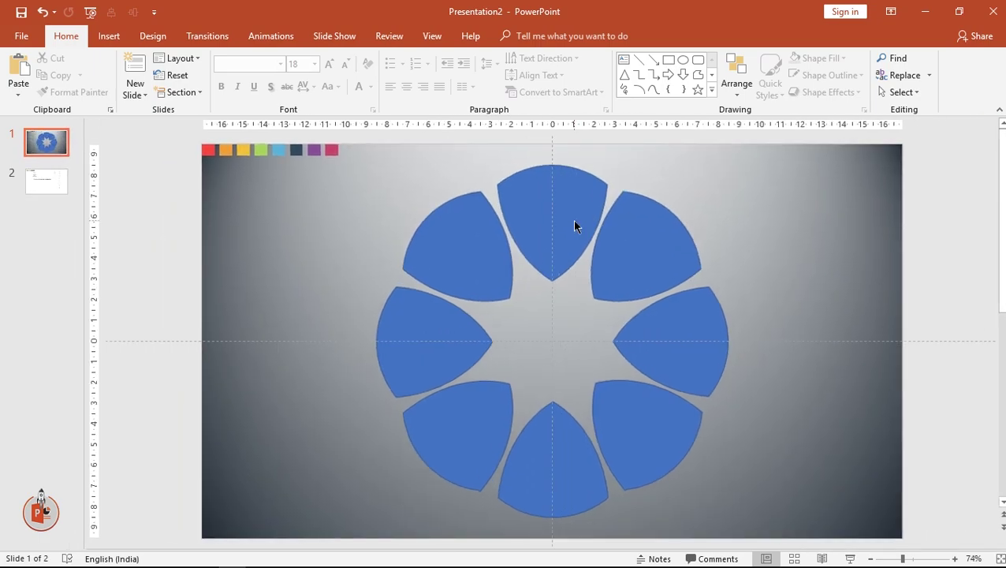
click(478, 237)
shift+click(559, 201)
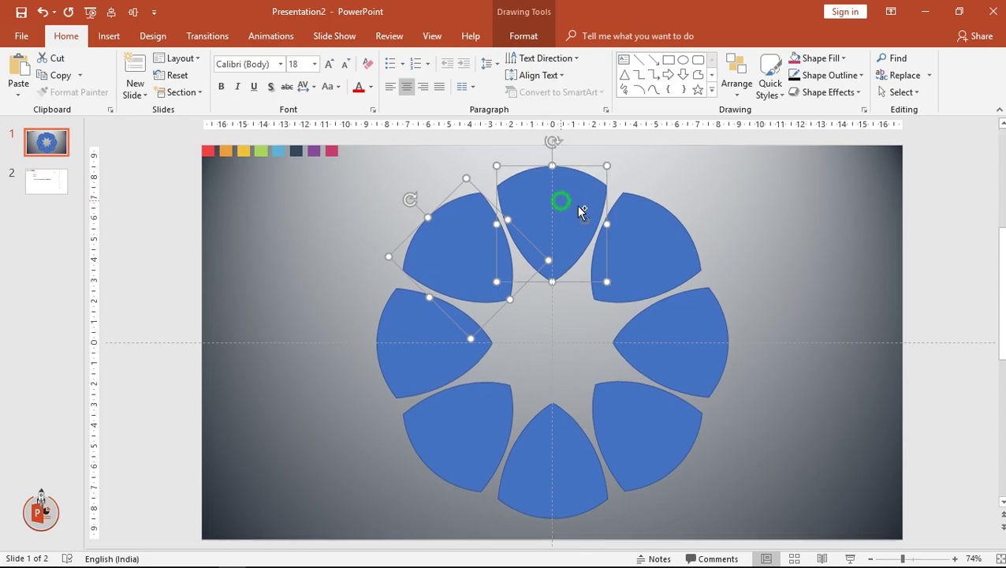
shift+click(642, 227)
shift+click(667, 329)
shift+click(644, 428)
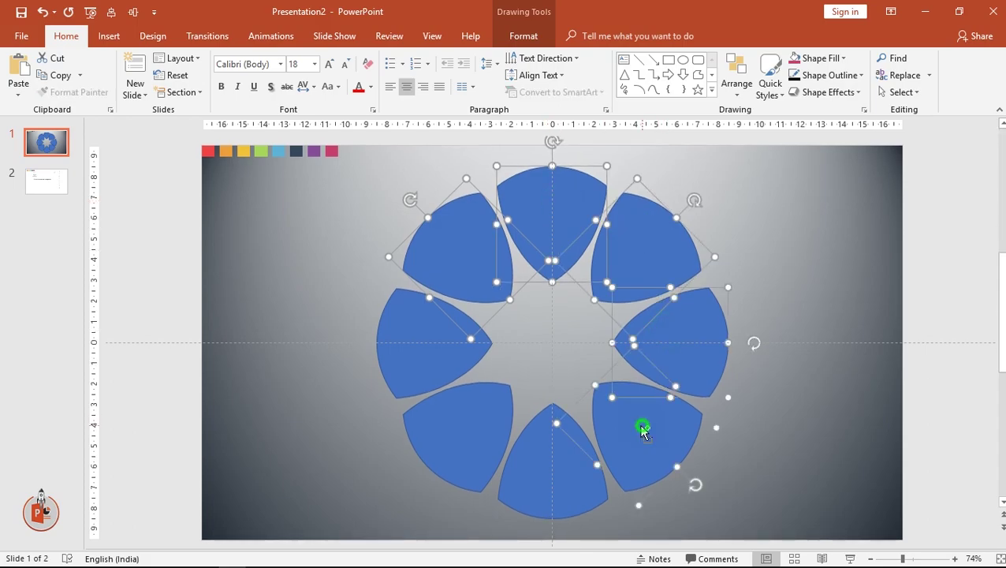
shift+click(525, 463)
shift+click(447, 428)
shift+click(404, 343)
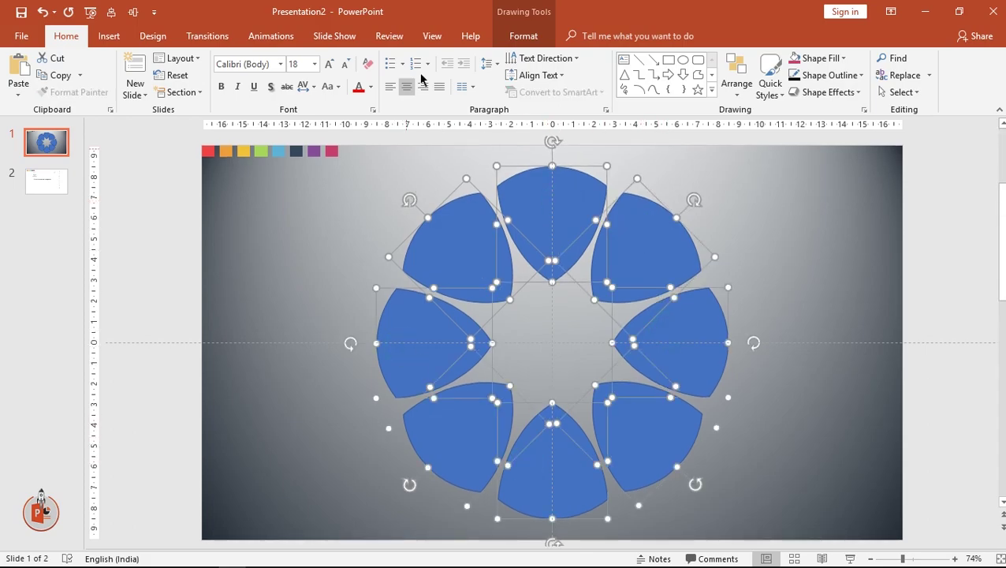
Give the selected petals a thick 3 pt white outline.
click(524, 36)
click(380, 75)
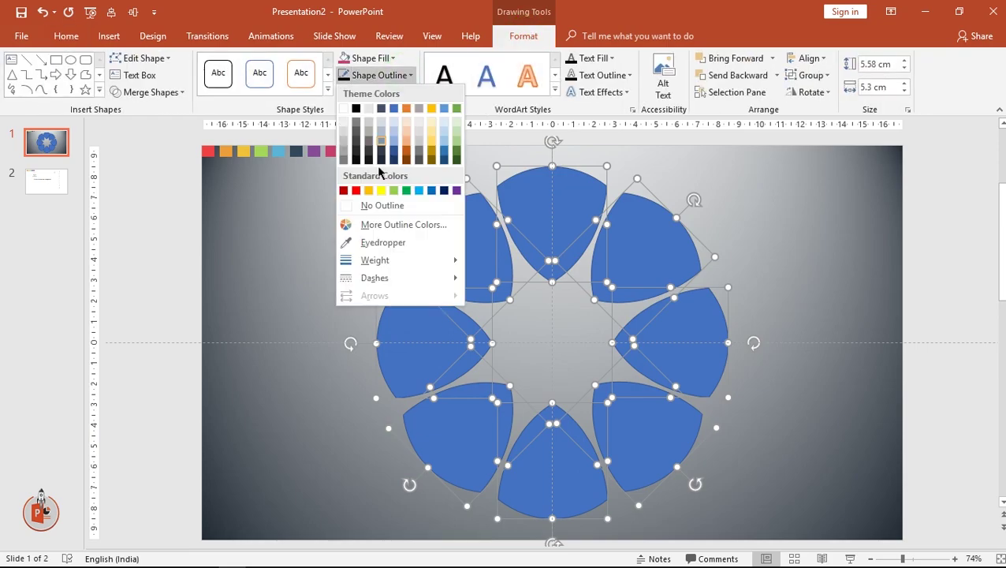
mouse_move(369, 260)
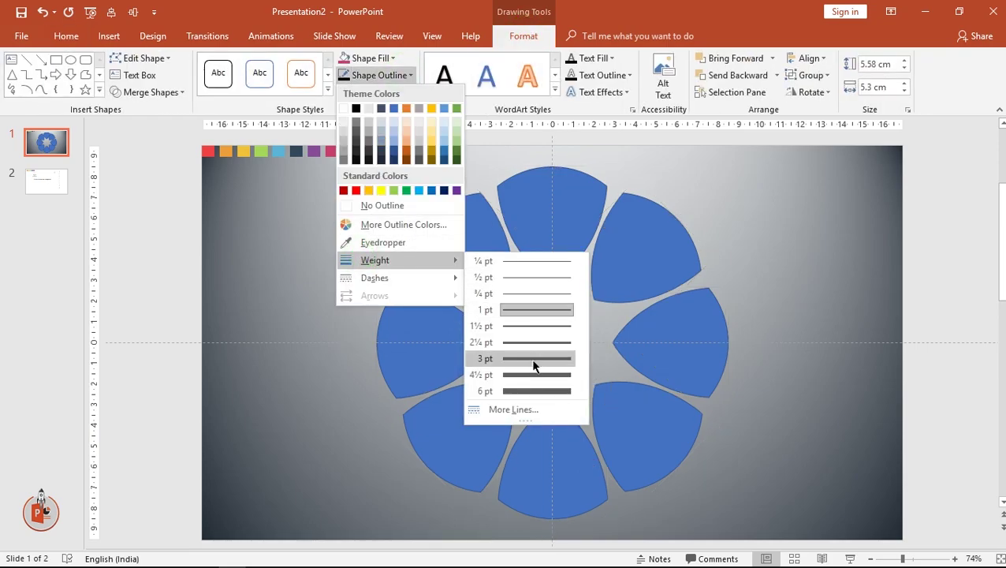
click(523, 389)
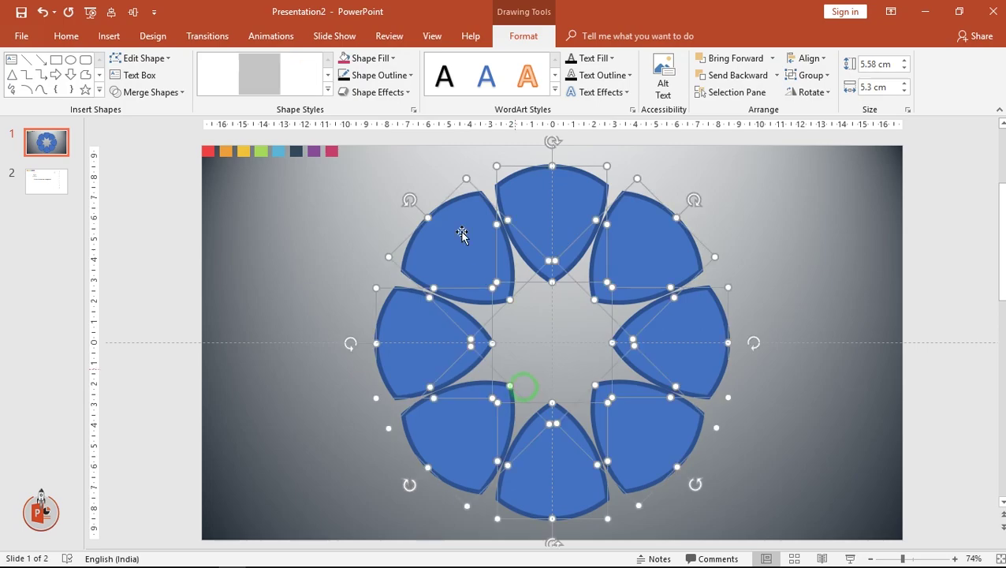
click(381, 75)
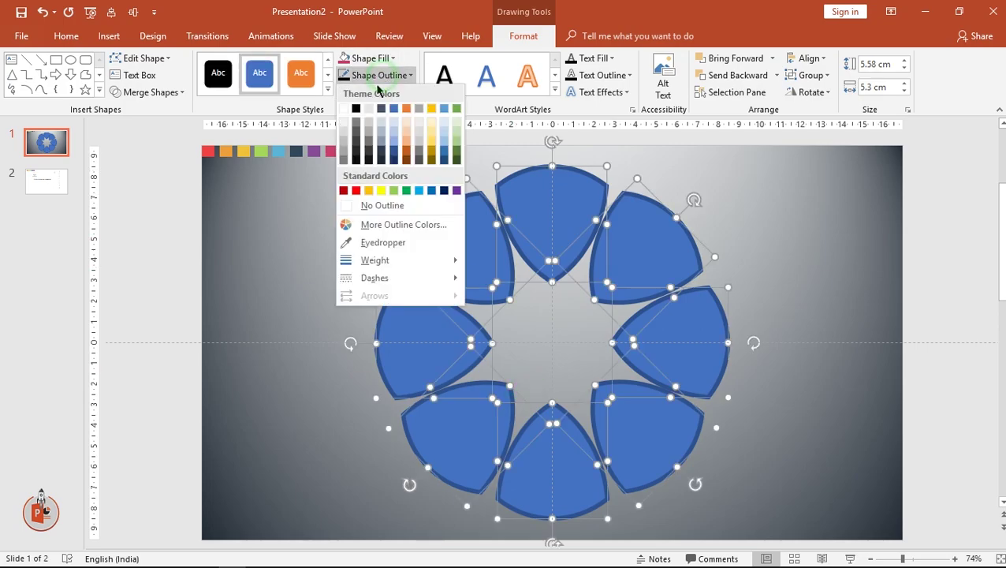
click(343, 108)
click(722, 208)
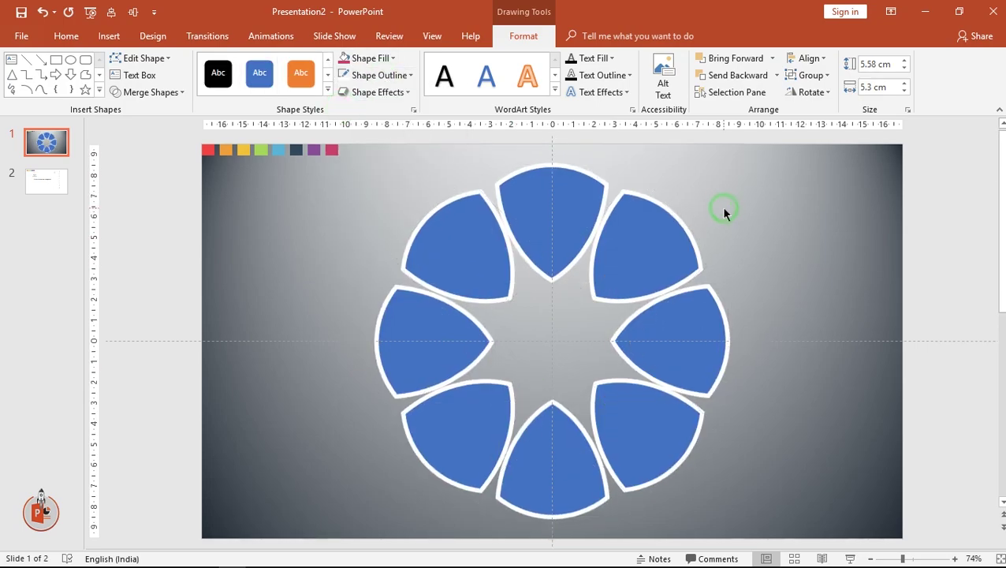
Eyedropper-fill the top, upper-right, right and lower-right petals red, orange, yellow and green.
click(566, 207)
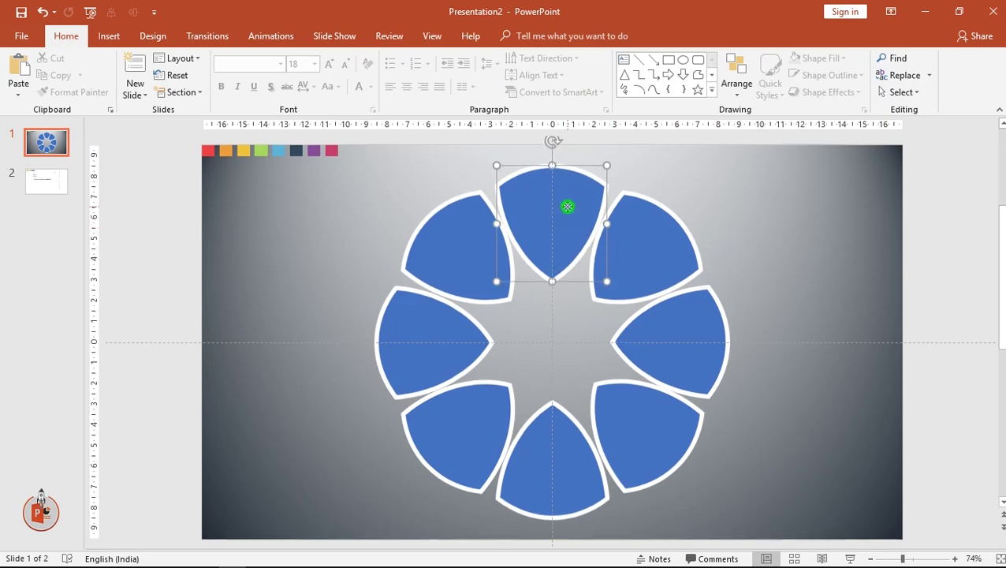
click(390, 61)
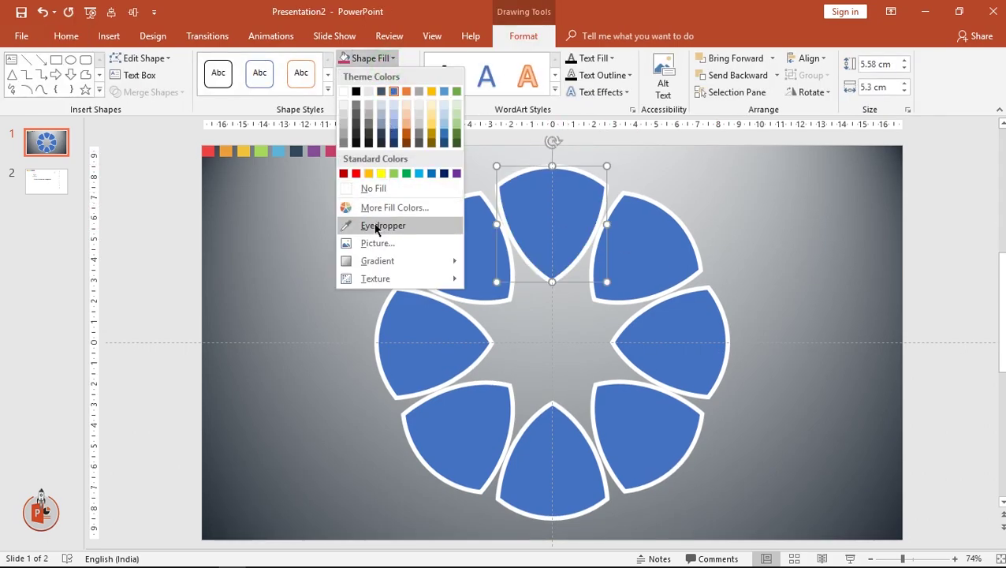
click(398, 225)
click(207, 151)
click(672, 238)
click(389, 59)
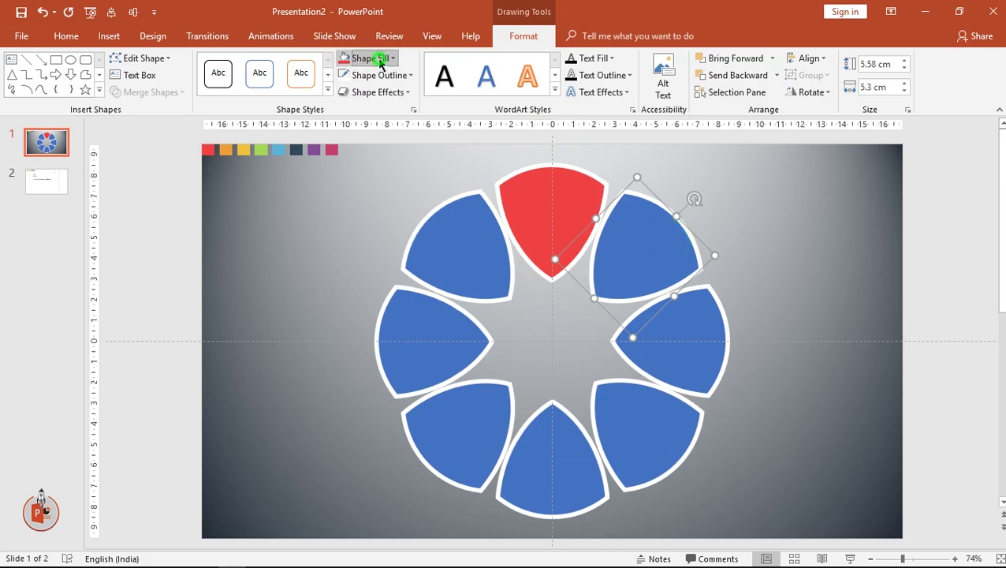
click(371, 254)
click(226, 149)
click(684, 347)
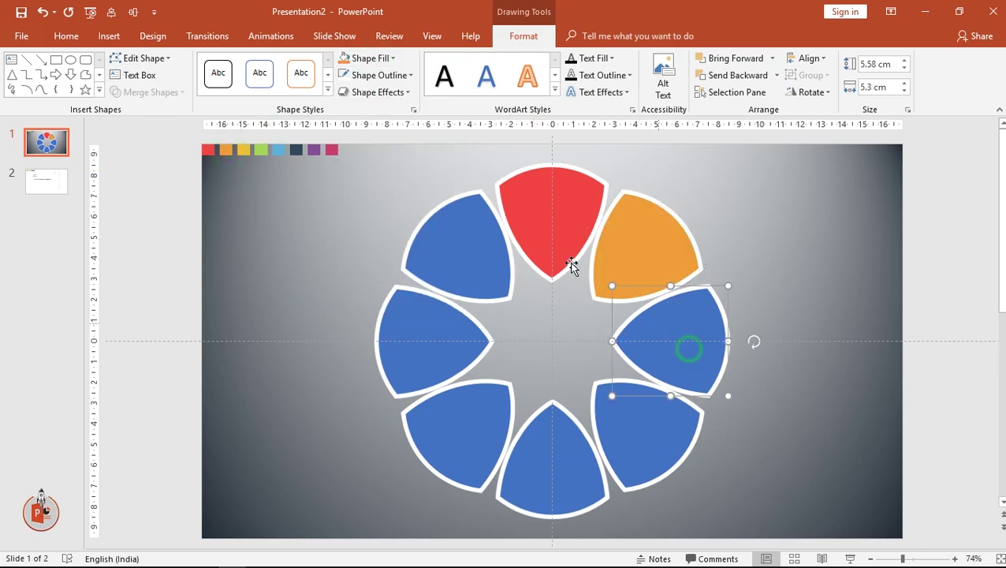
click(384, 59)
click(371, 254)
click(244, 150)
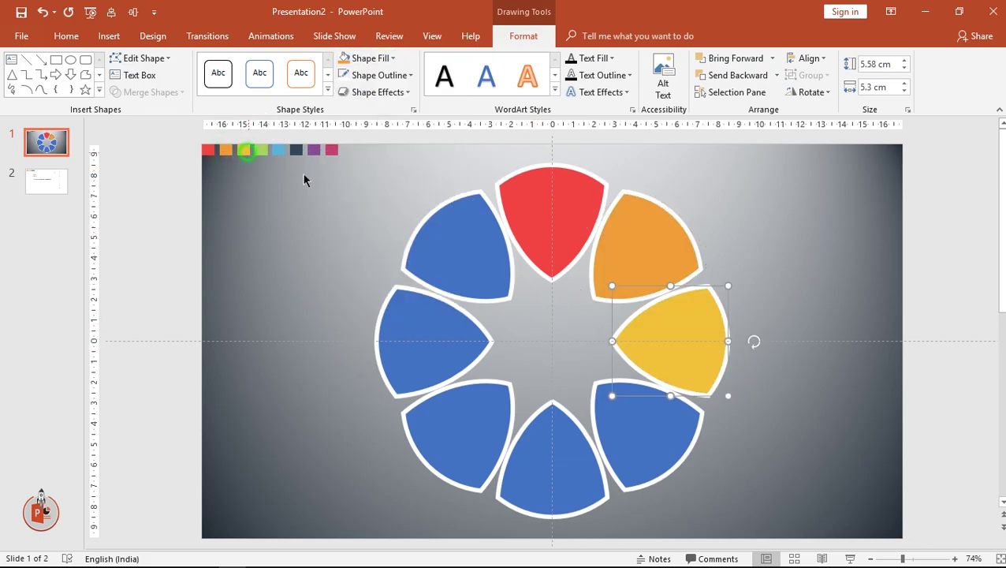
click(630, 406)
click(381, 59)
click(371, 254)
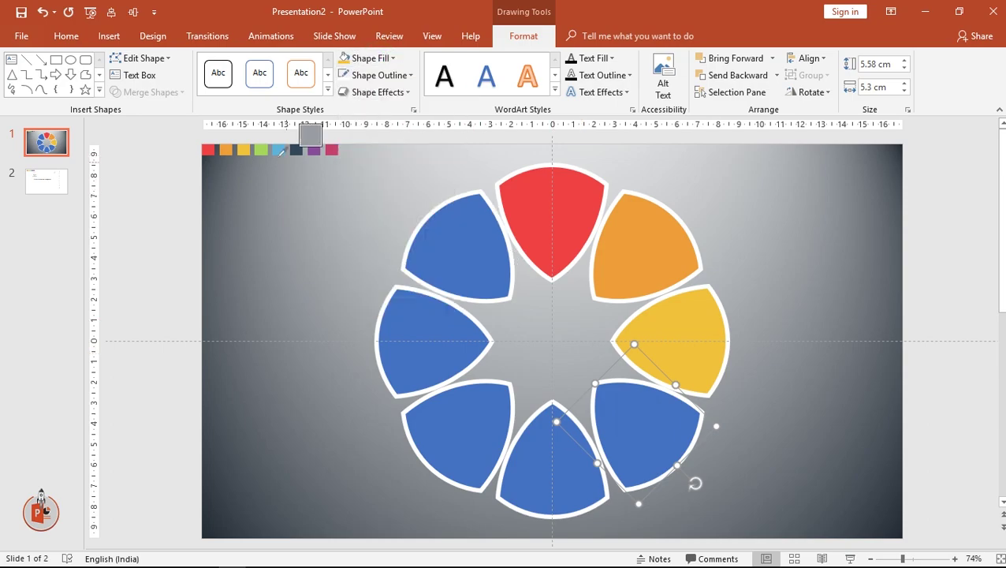
click(261, 150)
Eyedropper-fill the bottom, lower-left, left and upper-left petals light blue, navy, purple and pink.
click(546, 463)
click(381, 59)
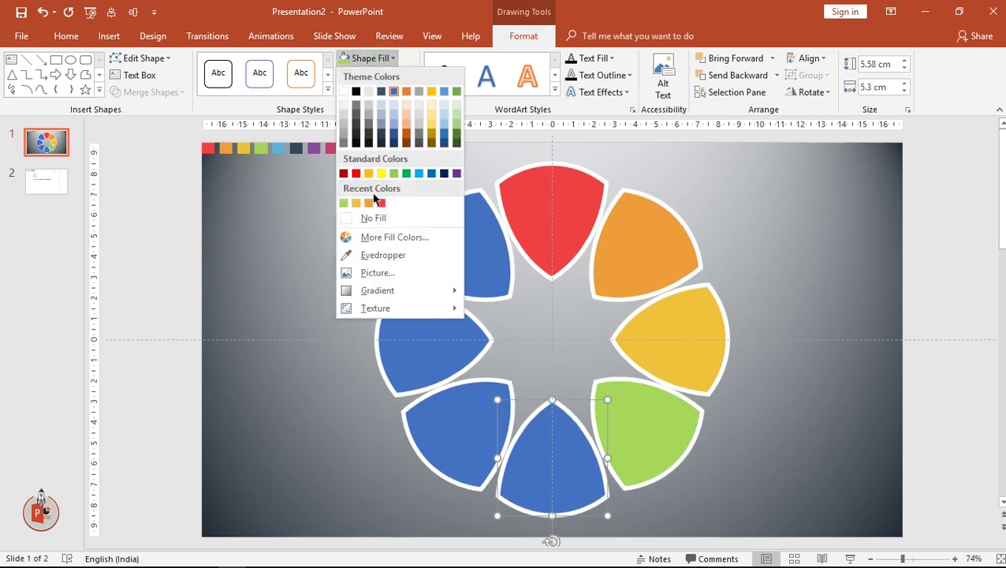
click(369, 254)
click(280, 149)
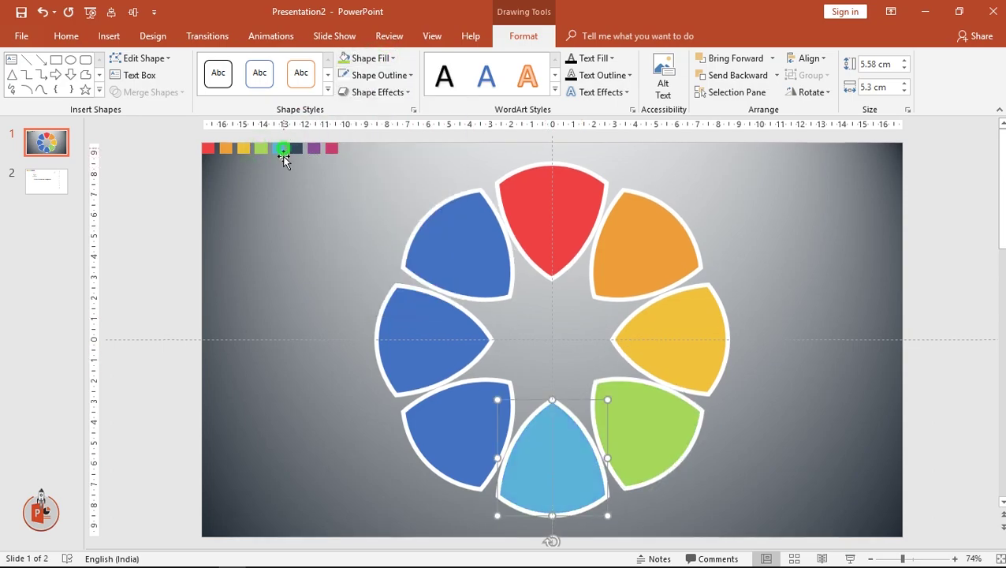
click(455, 418)
click(380, 59)
click(369, 254)
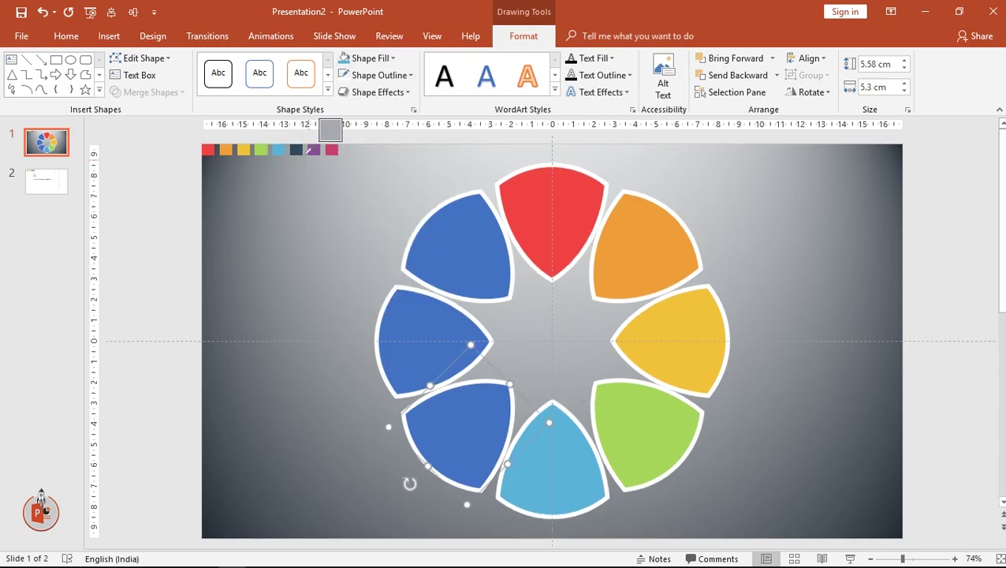
click(297, 149)
click(414, 323)
click(369, 58)
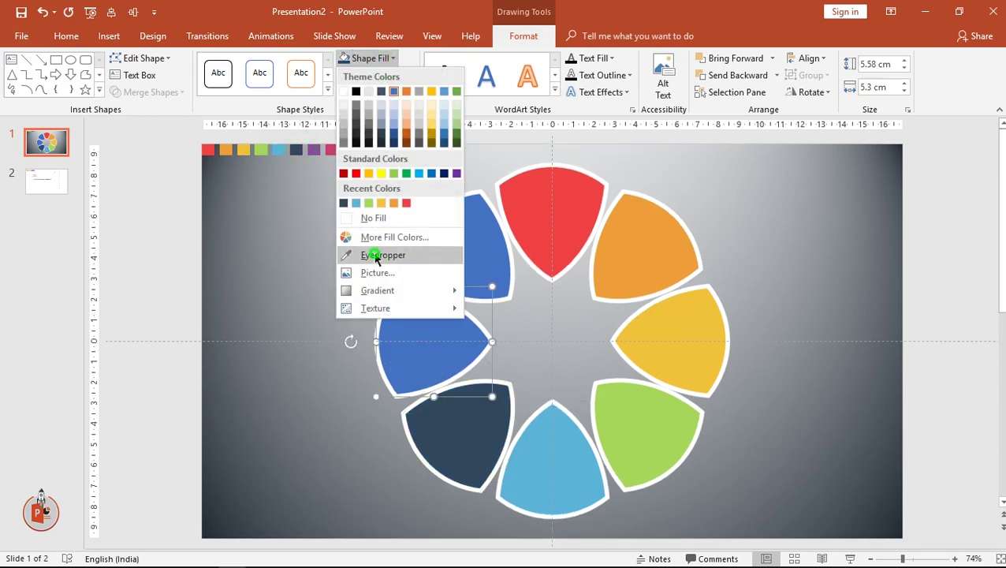
click(375, 256)
click(313, 149)
click(451, 222)
click(386, 59)
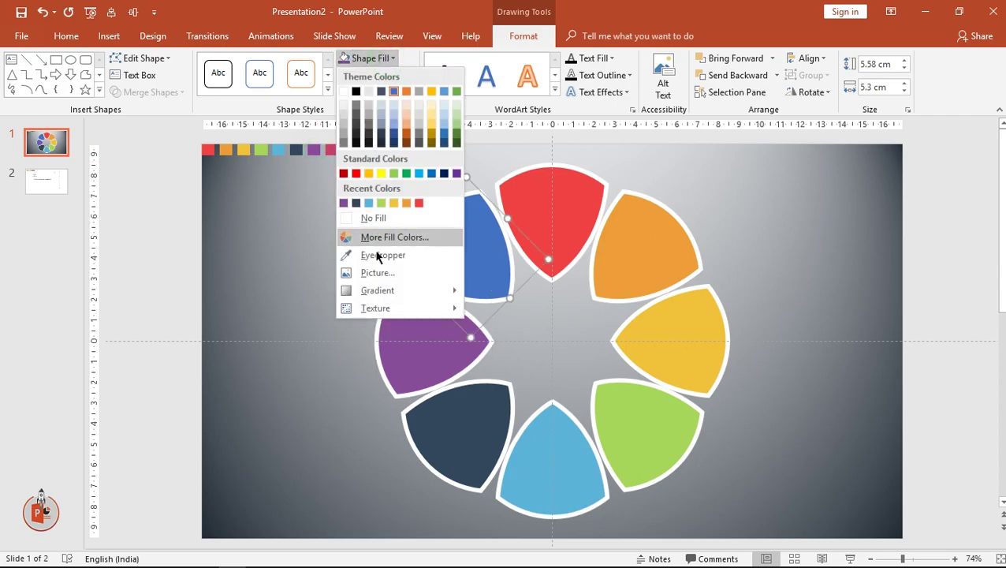
click(377, 255)
click(331, 149)
click(754, 248)
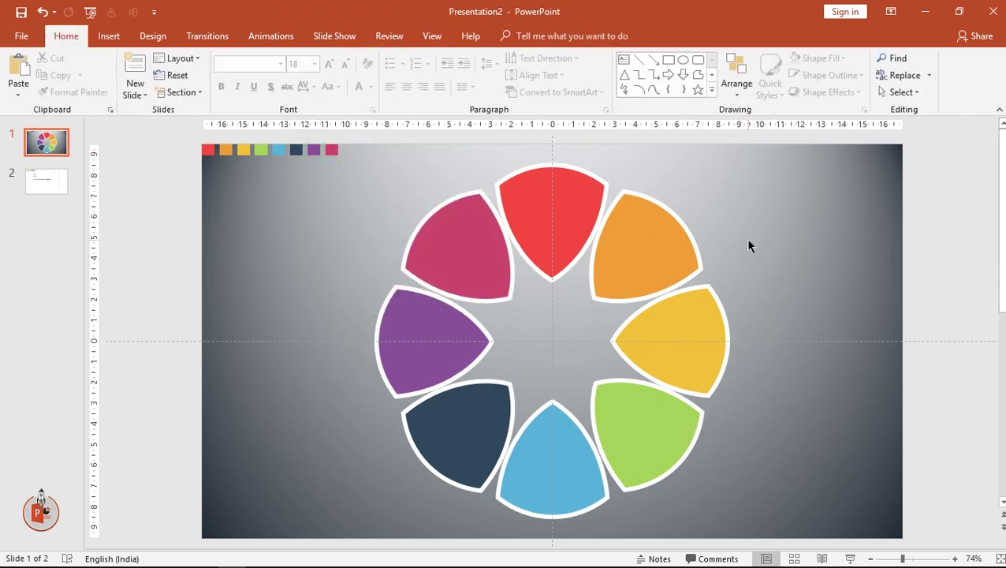
Draw a large circle over the flower's centre and centre it on the slide.
click(253, 83)
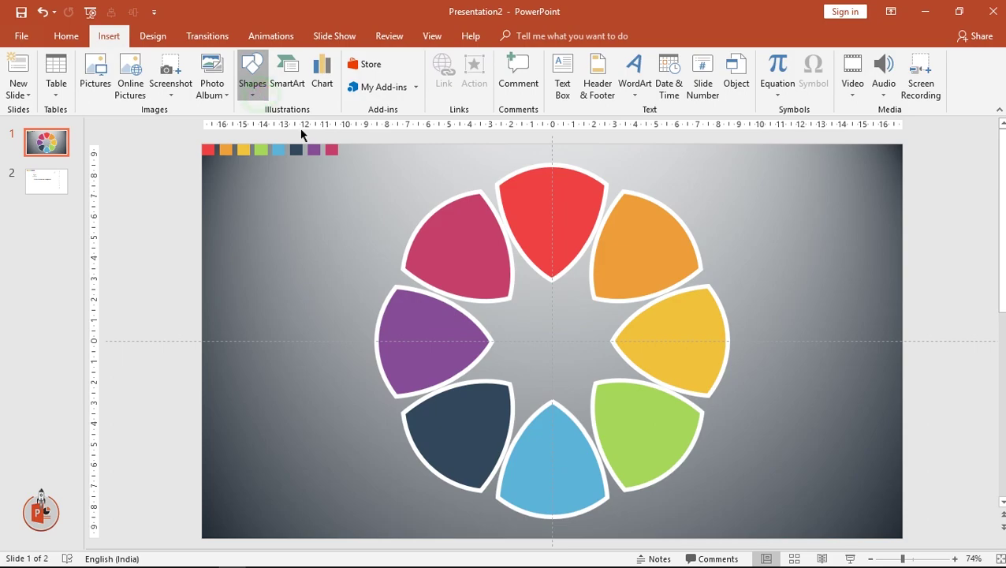
click(319, 128)
drag(448, 240, 659, 451)
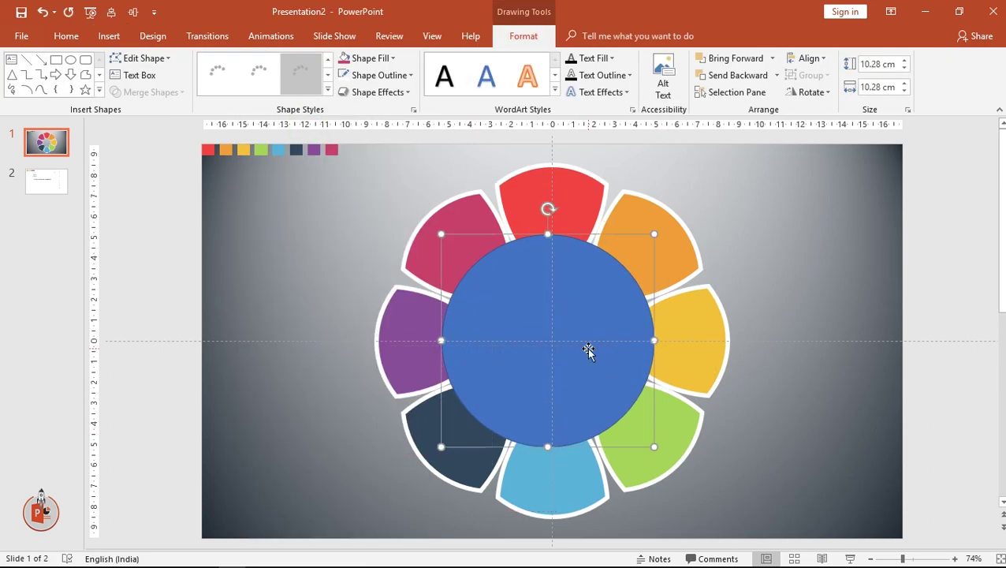
click(111, 11)
click(132, 12)
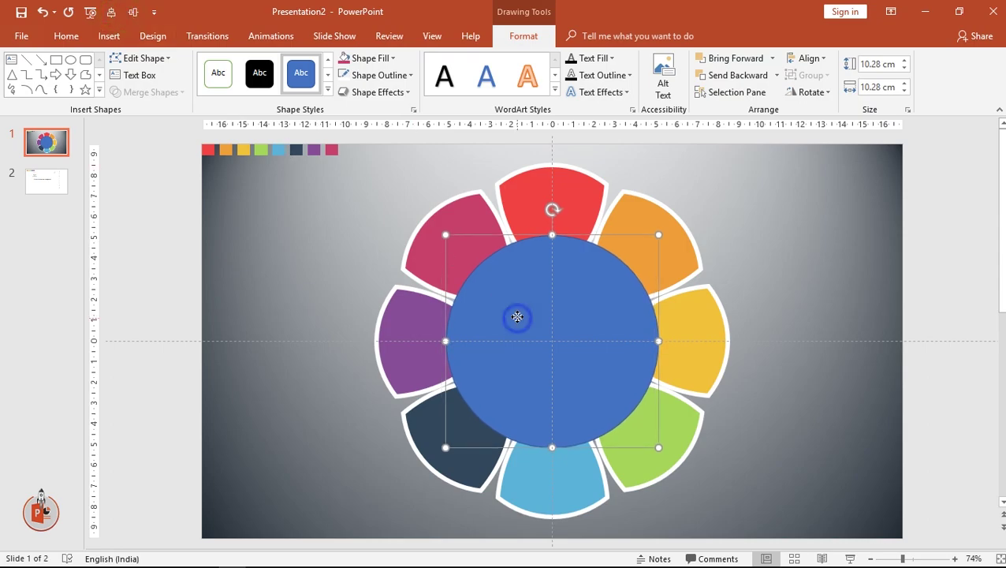
Give the circle a radial gradient fill with a light grey outer stop.
right_click(517, 317)
click(545, 306)
click(858, 273)
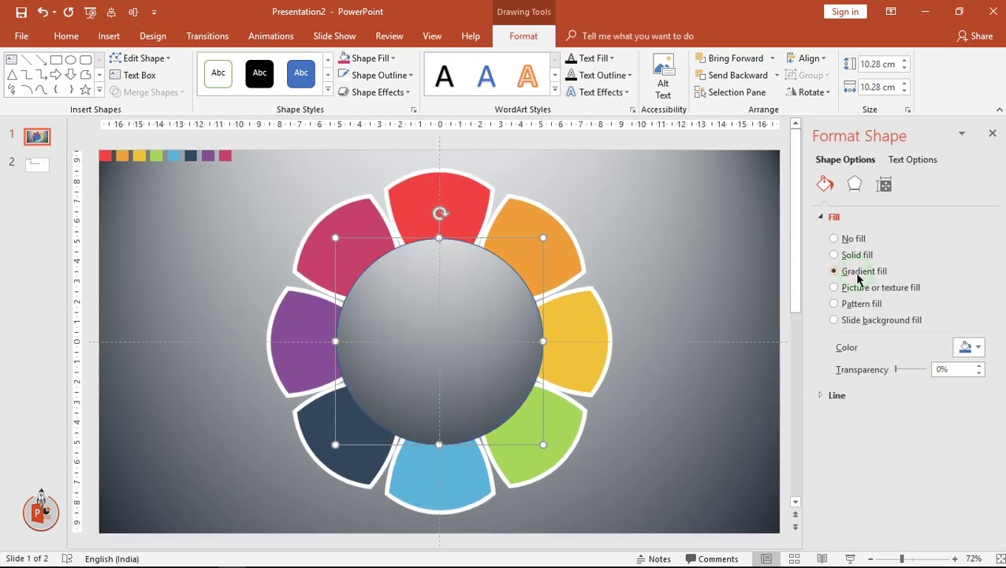
click(950, 369)
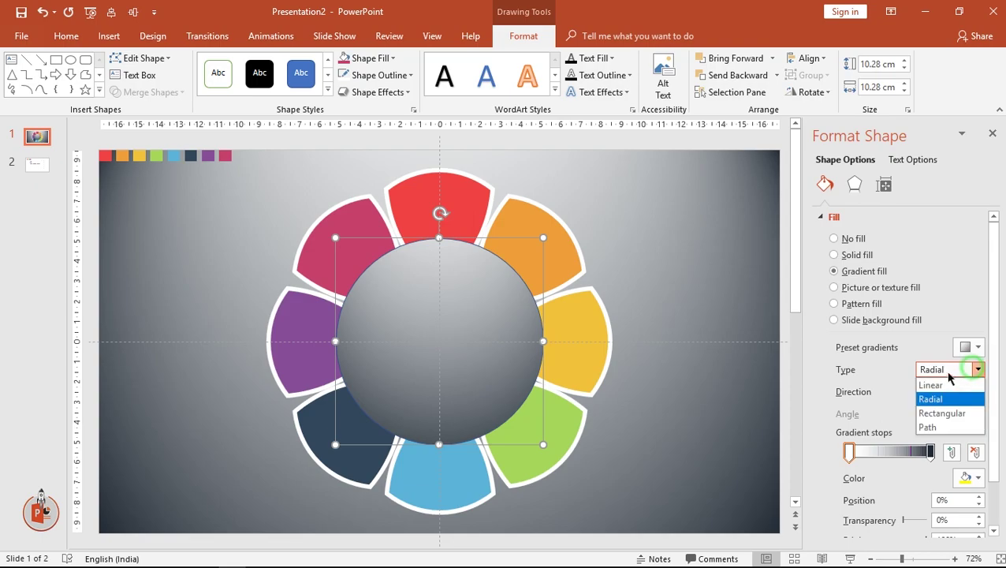
click(928, 427)
click(931, 451)
click(972, 478)
click(924, 332)
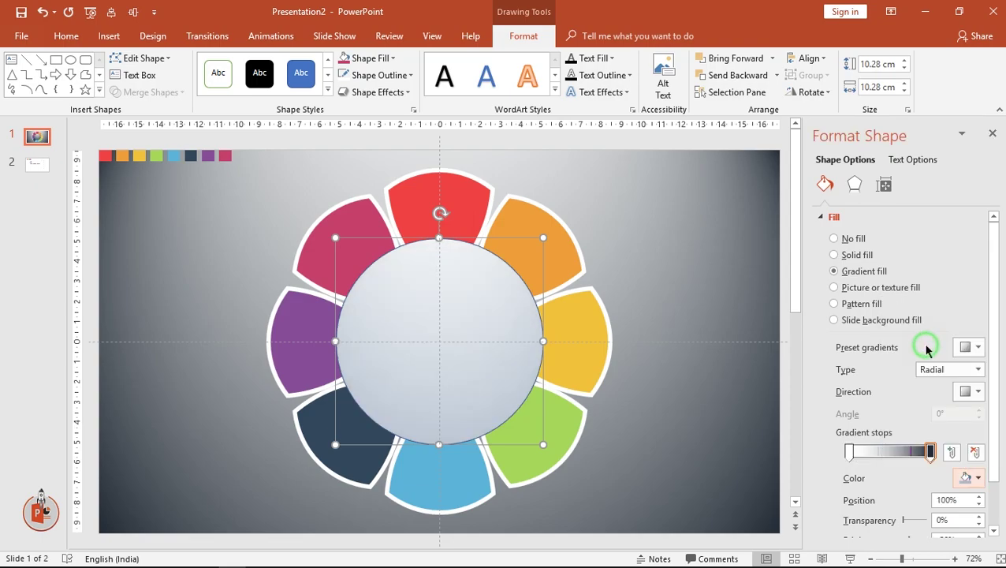
Remove the circle's outline and add an outer shadow with 45% transparency and 12 pt blur.
click(377, 75)
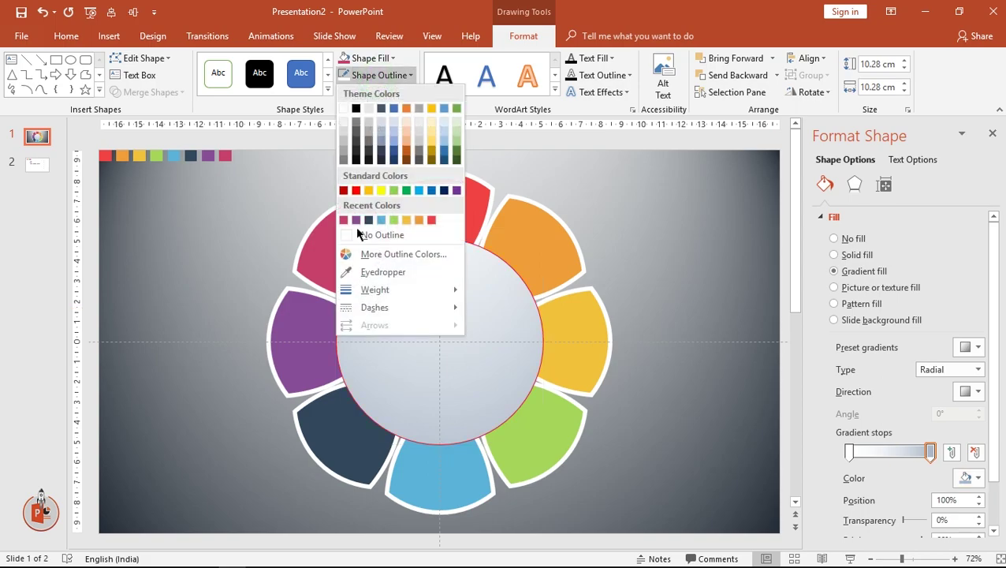
click(372, 237)
click(852, 187)
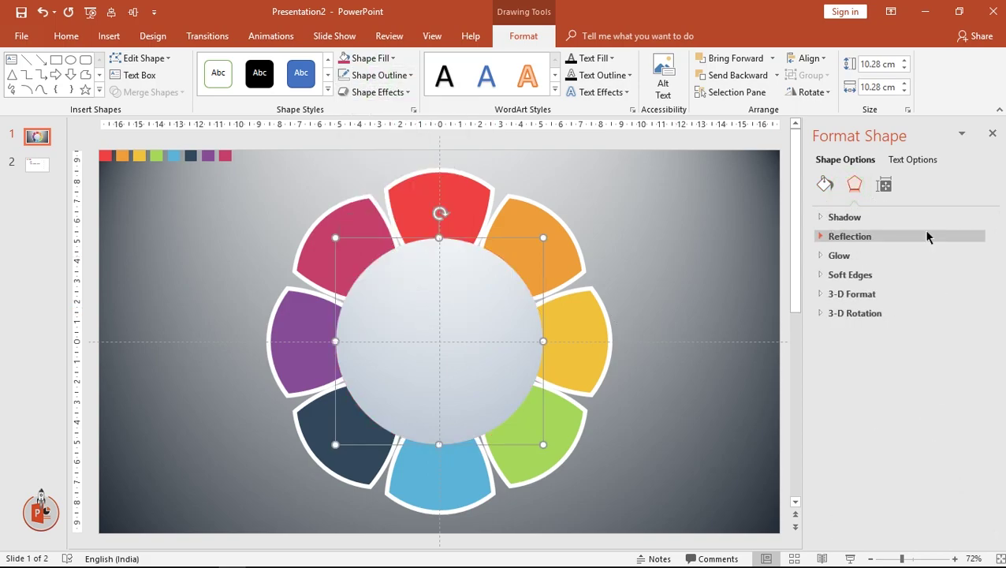
click(932, 234)
click(973, 238)
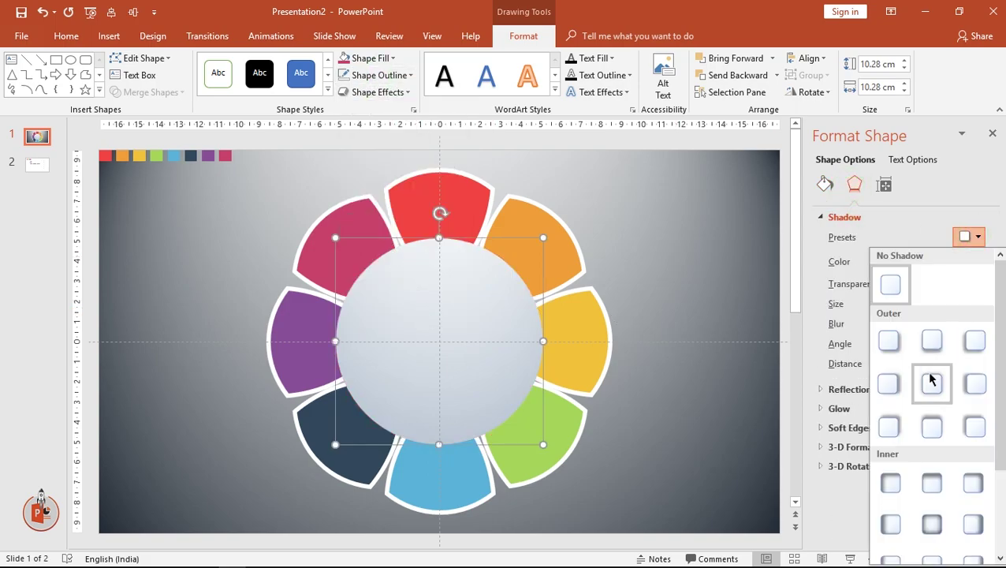
click(928, 376)
drag(954, 283, 924, 286)
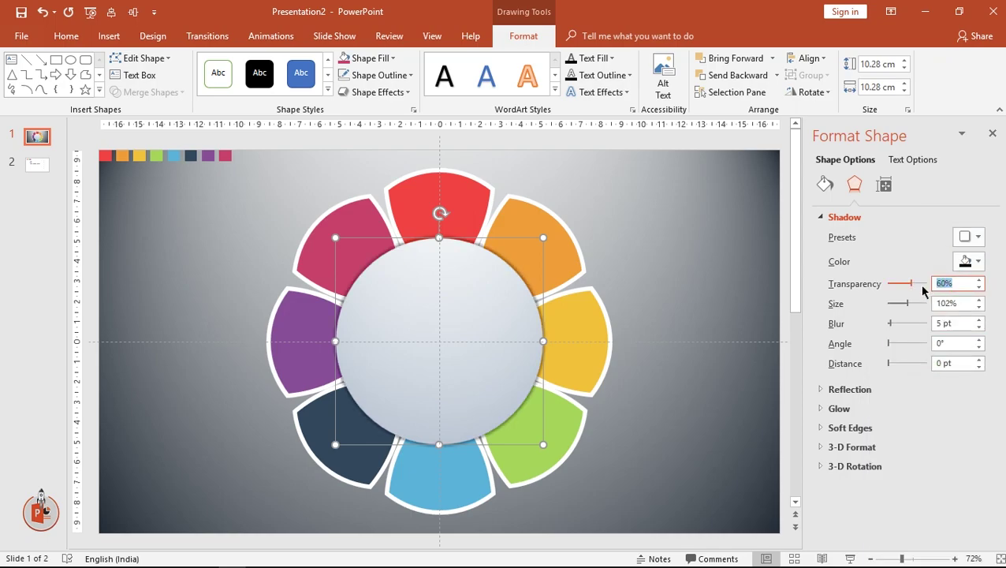
text(45)
triple_click(980, 321)
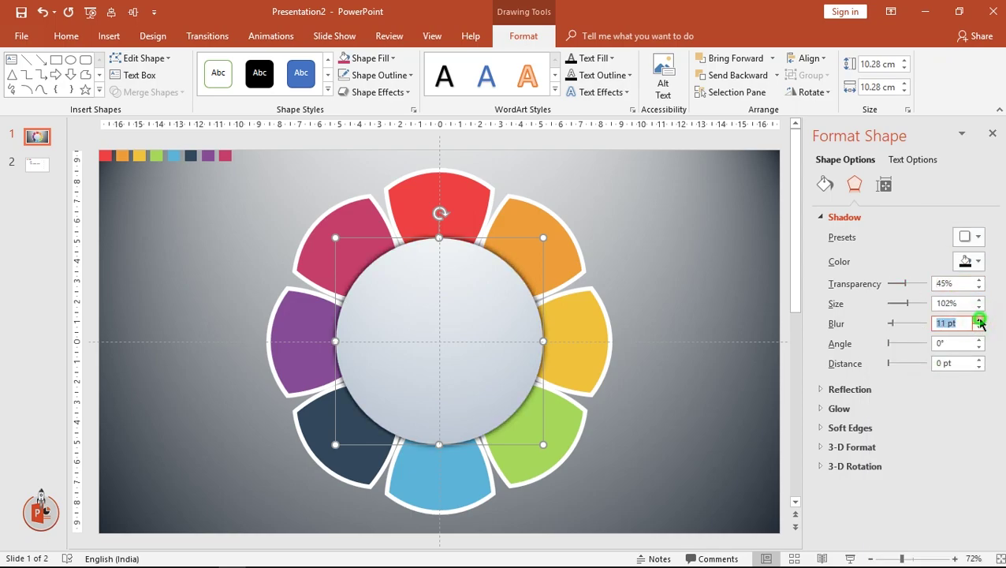
click(980, 320)
right_click(465, 344)
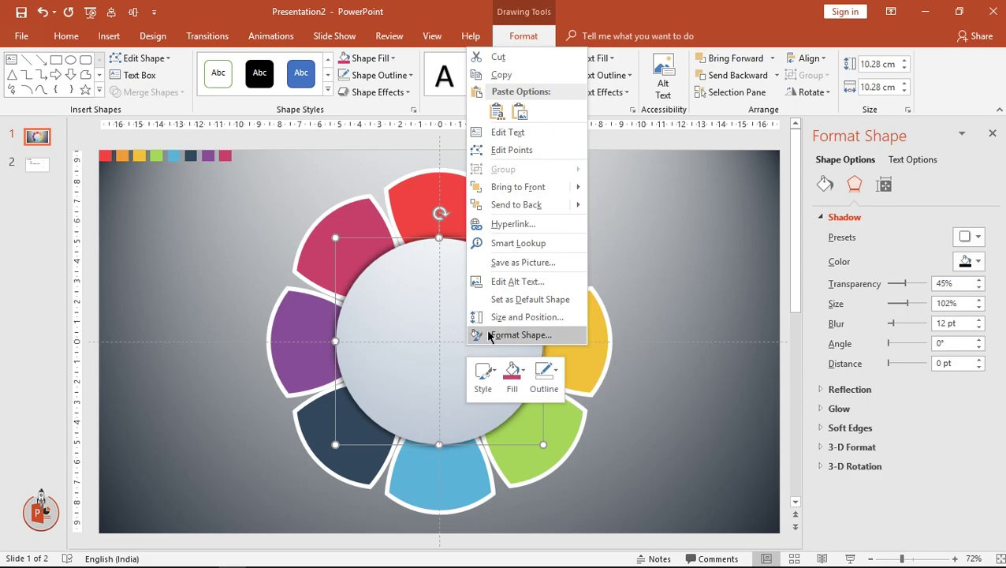
Send the centre circle behind the petals and recolour its gradient from blue-grey to dark slate.
click(510, 207)
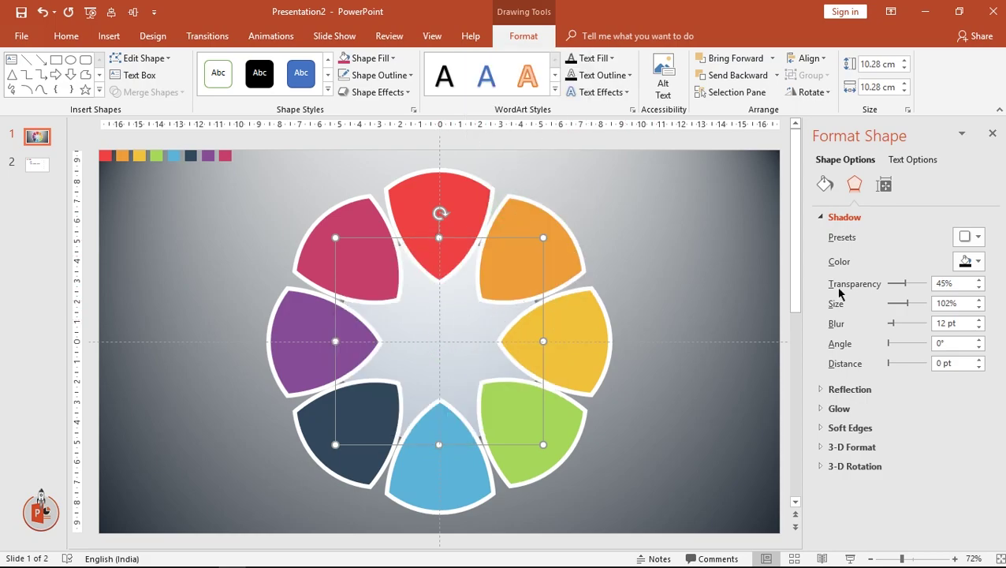
click(823, 186)
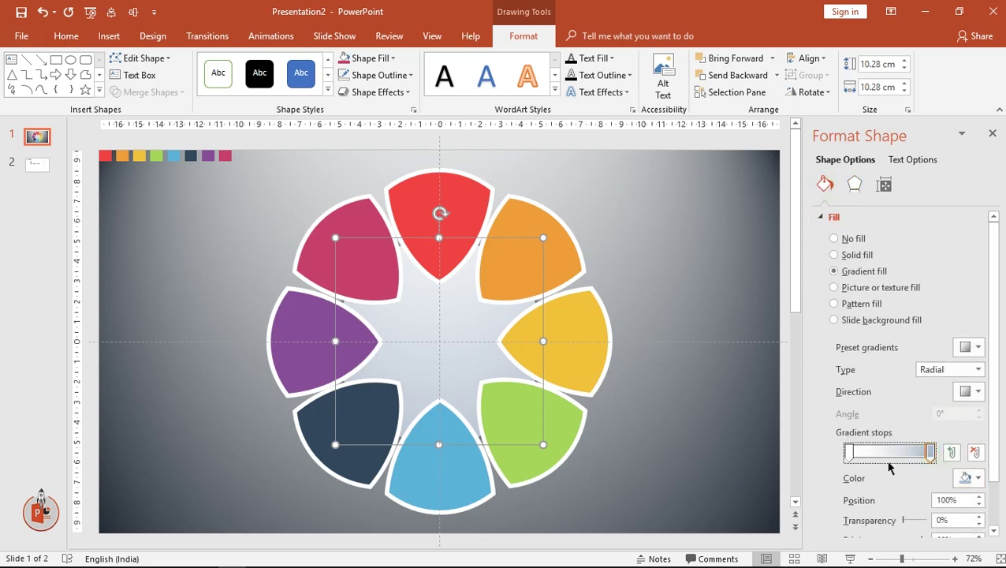
click(849, 451)
click(969, 478)
click(929, 361)
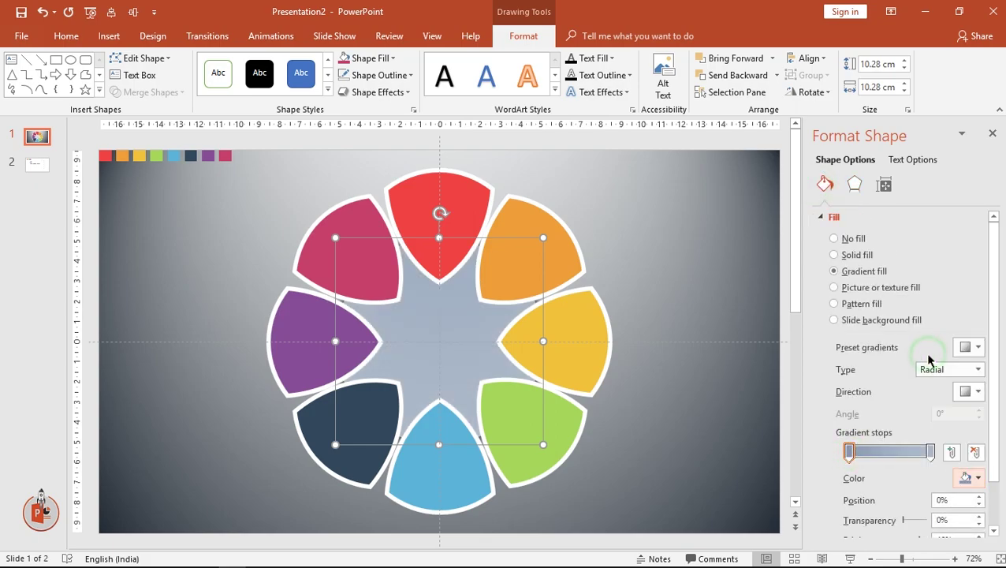
click(930, 451)
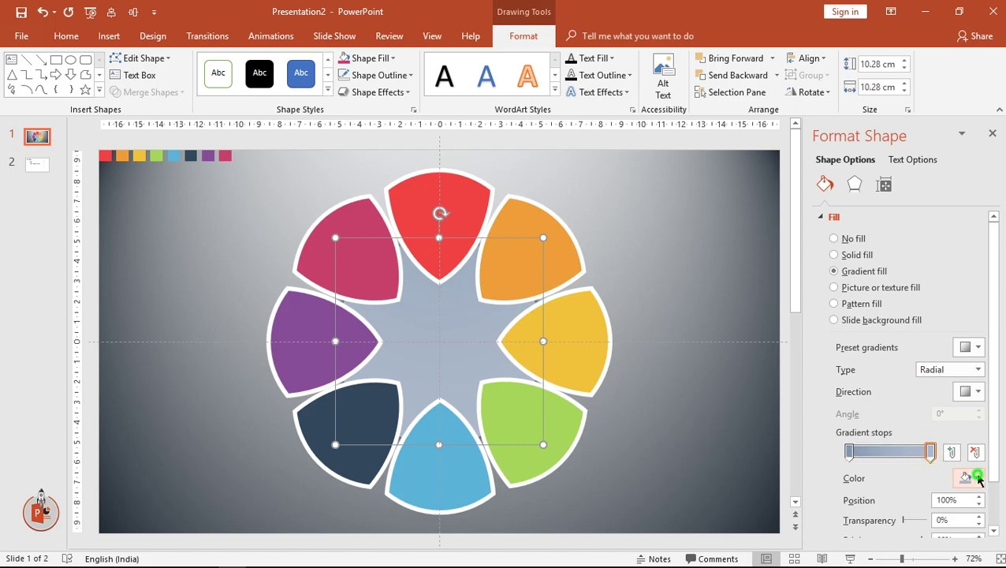
click(968, 478)
click(920, 361)
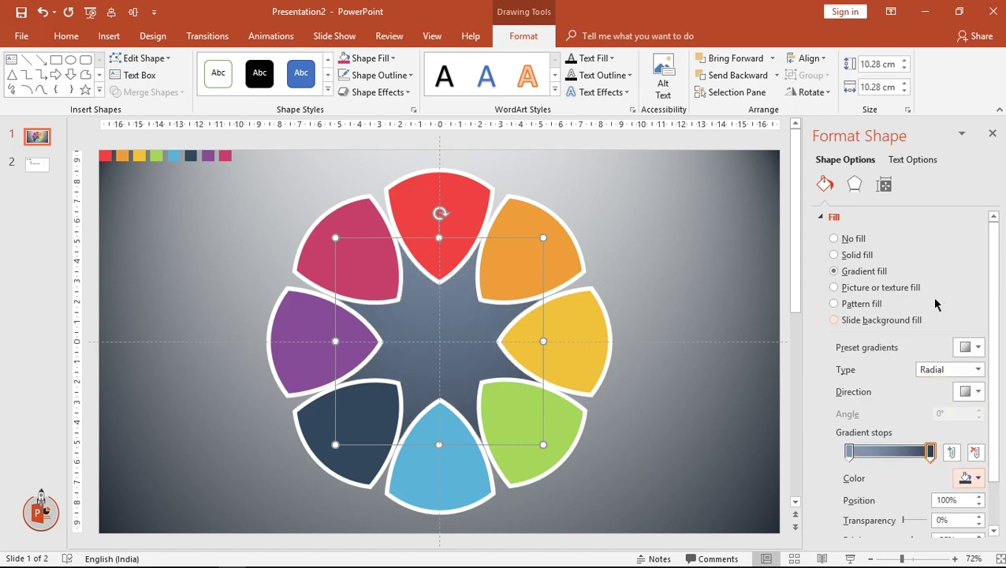
click(993, 135)
click(871, 319)
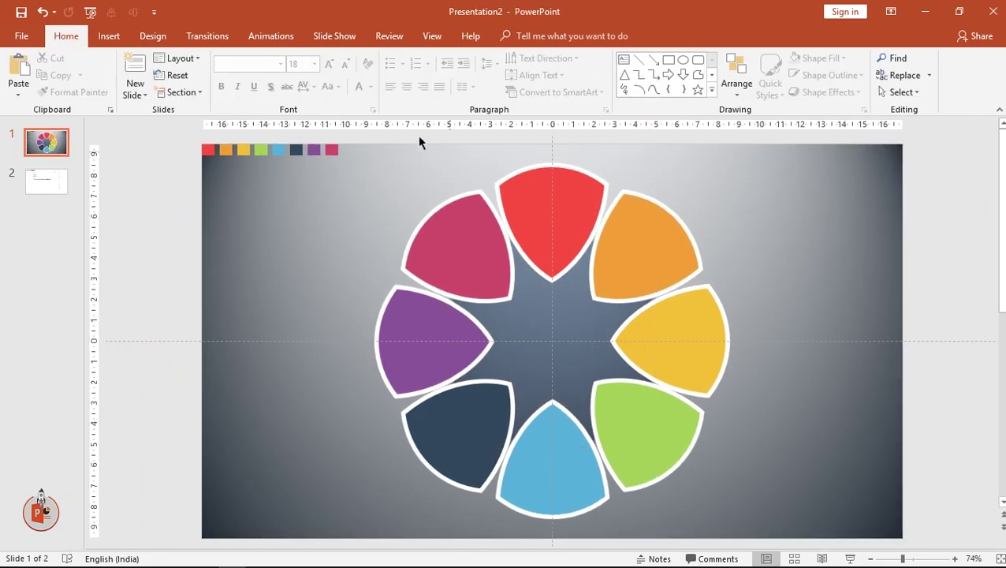
Draw an oval circle over the centre of the petal flower.
click(103, 36)
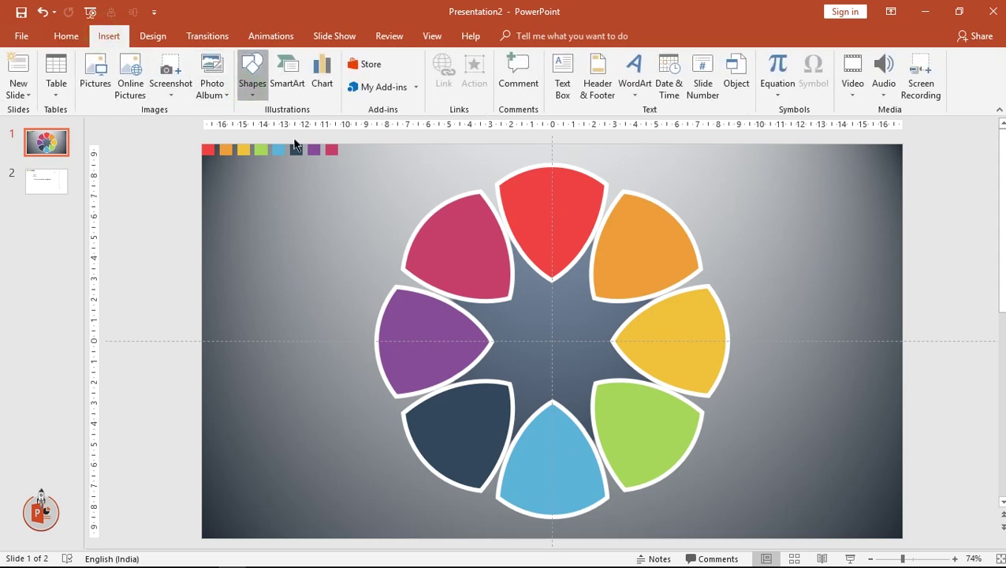
click(252, 75)
click(304, 128)
drag(478, 265, 628, 415)
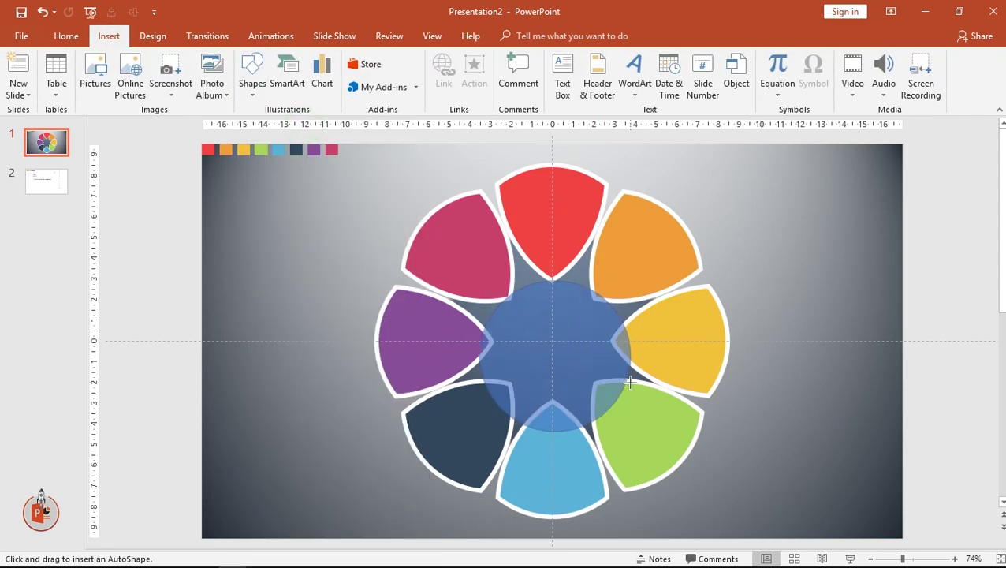
click(566, 326)
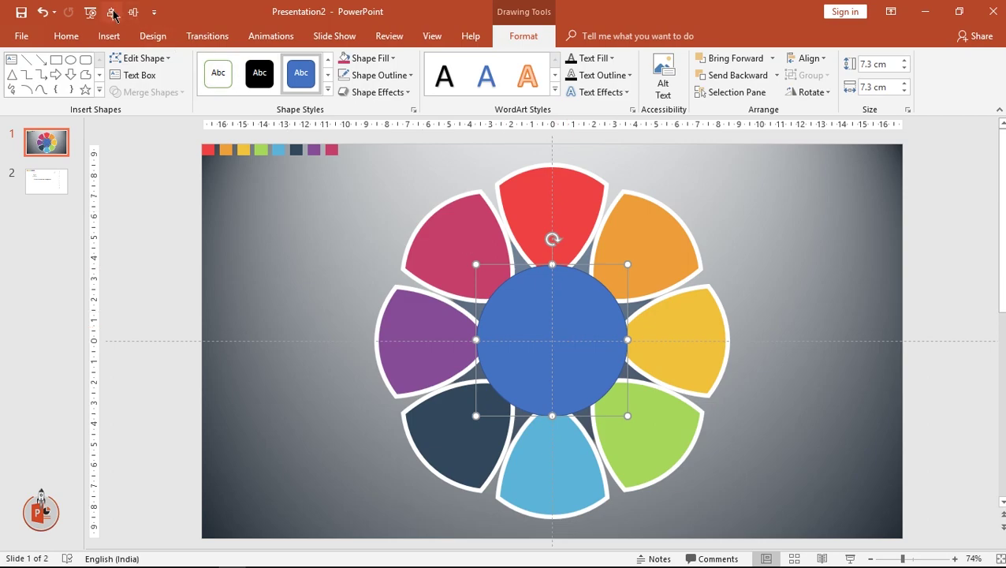
key(ctrl+z)
Remove the circle's outline and send it behind the petals.
click(377, 75)
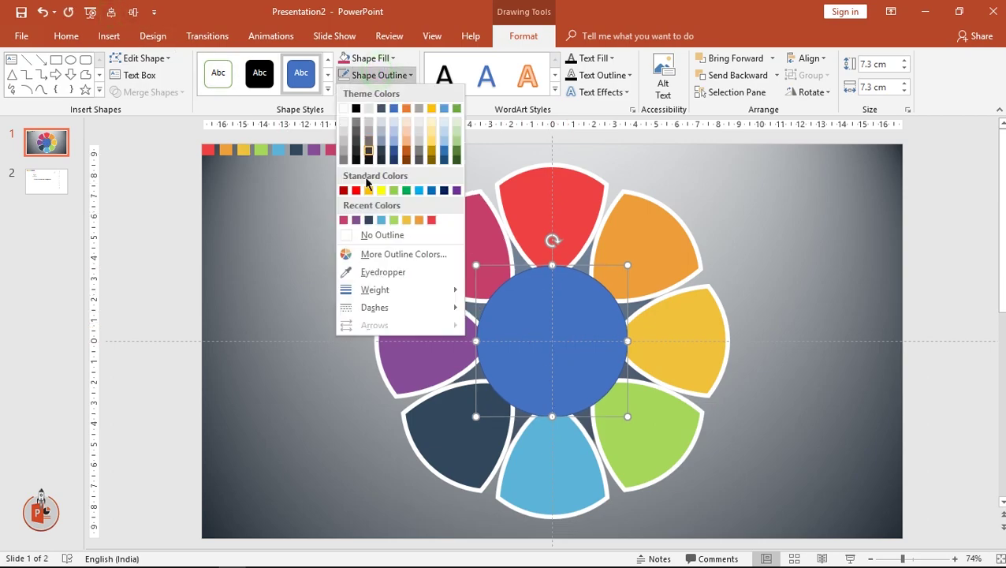
click(360, 232)
right_click(536, 348)
key(Escape)
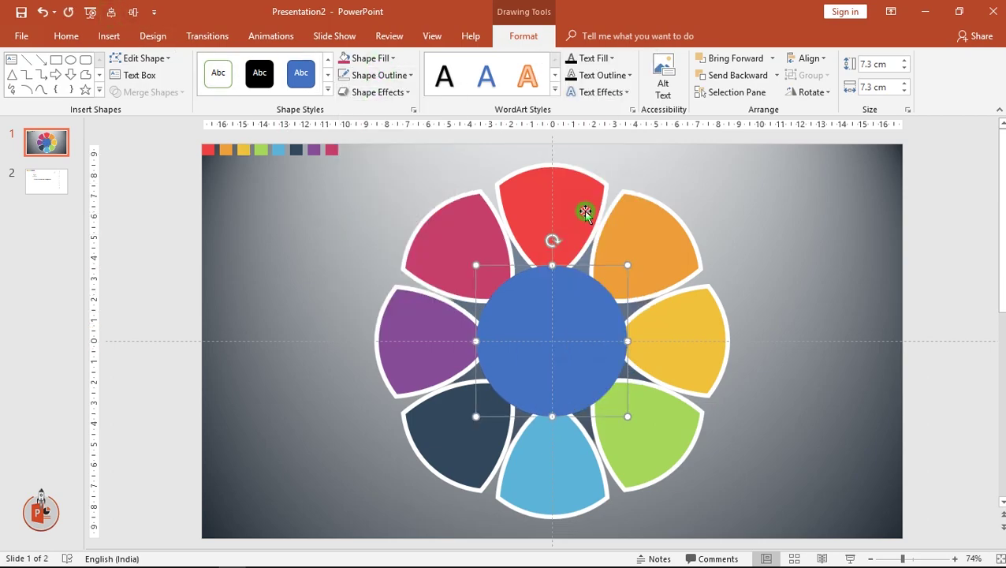
right_click(552, 335)
click(591, 197)
key(ctrl+z)
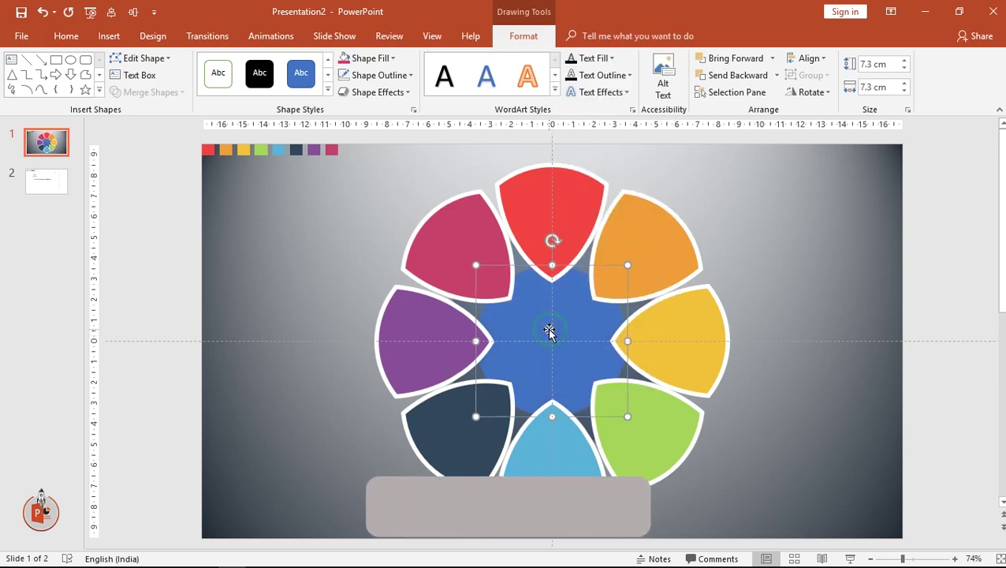
Fill the circle with a gradient from a near-white centre to light grey outside.
right_click(547, 328)
click(607, 316)
click(834, 270)
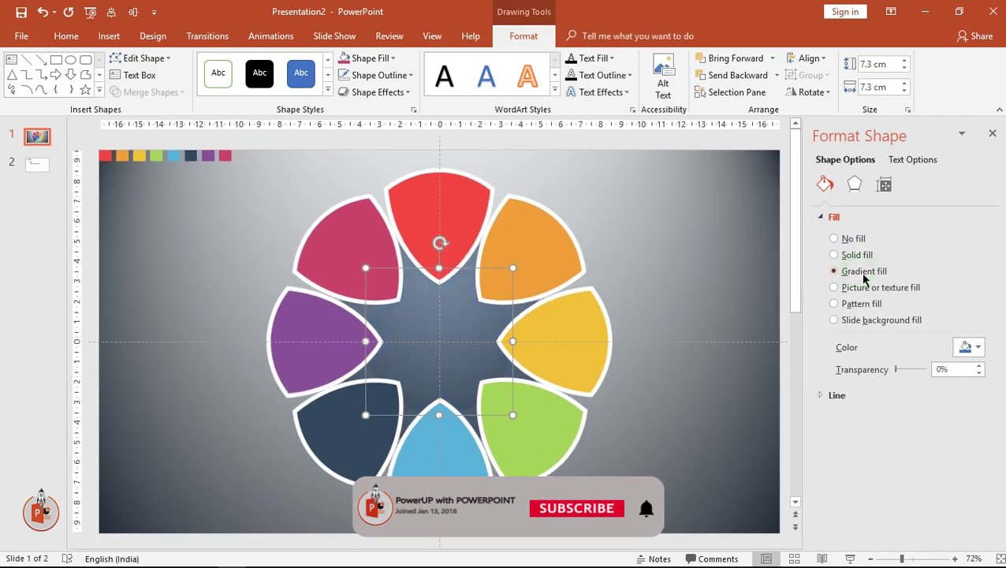
click(849, 451)
click(976, 473)
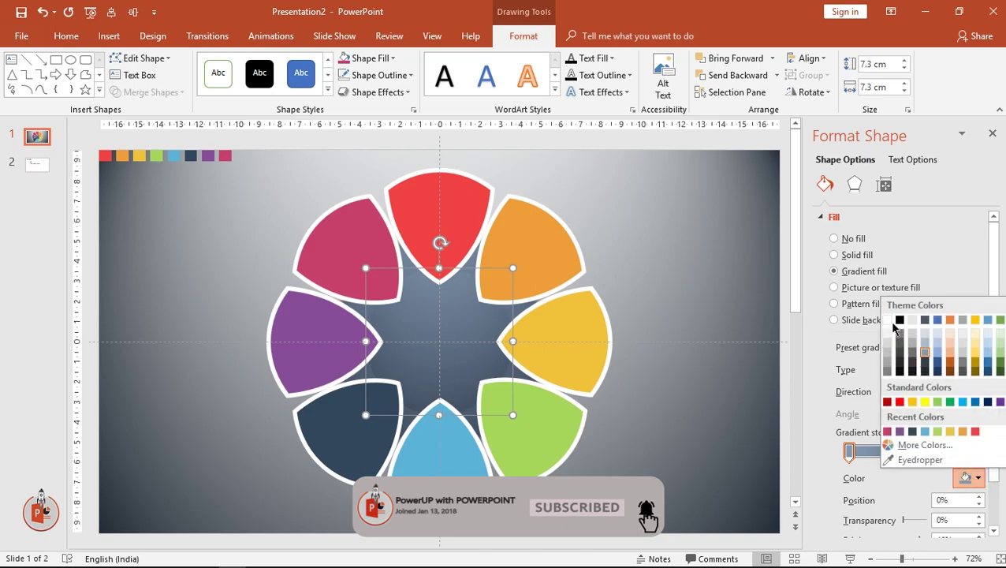
click(897, 331)
click(931, 451)
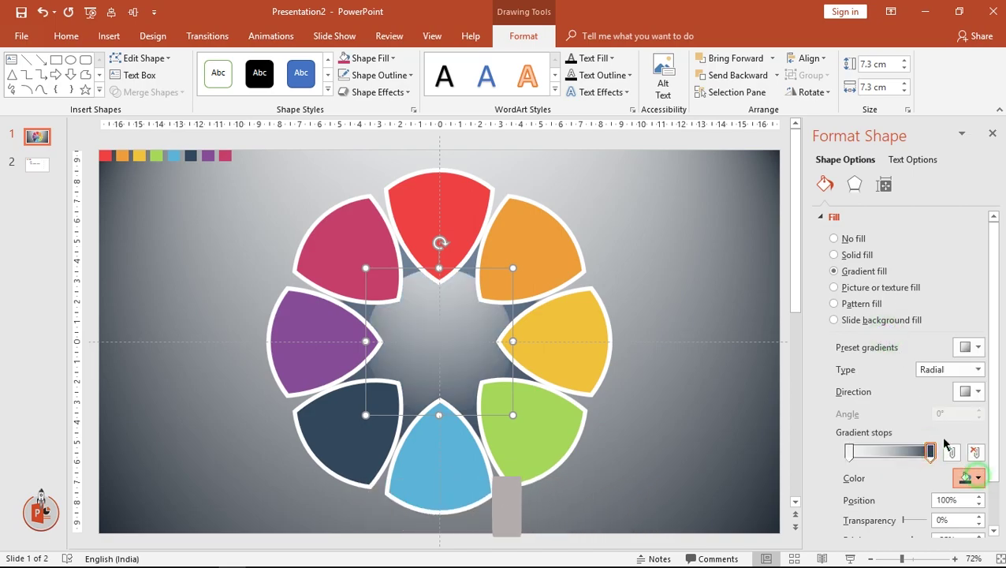
click(970, 477)
click(883, 359)
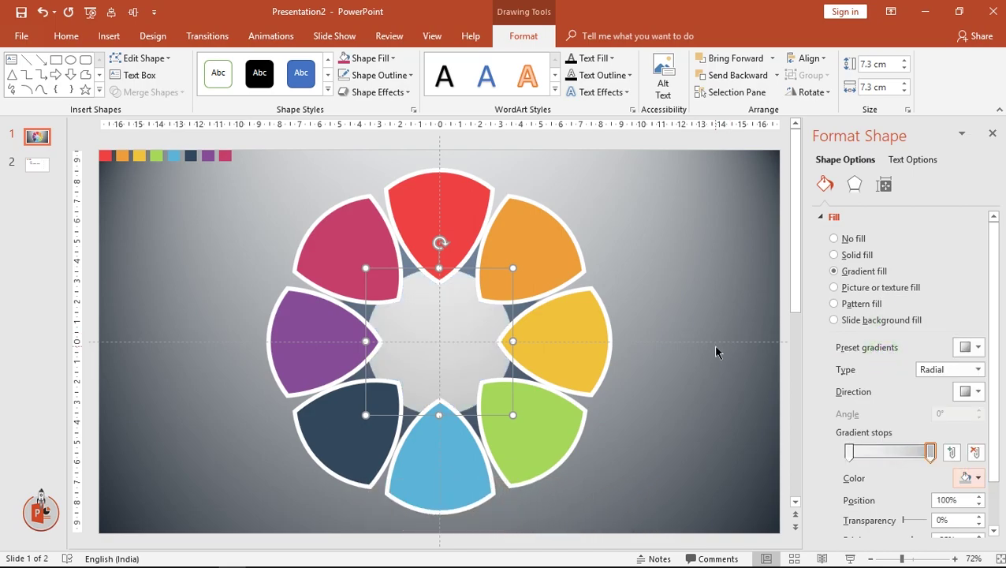
Give the centre circle an Offset Center outer shadow with 7 pt blur.
click(855, 183)
click(978, 236)
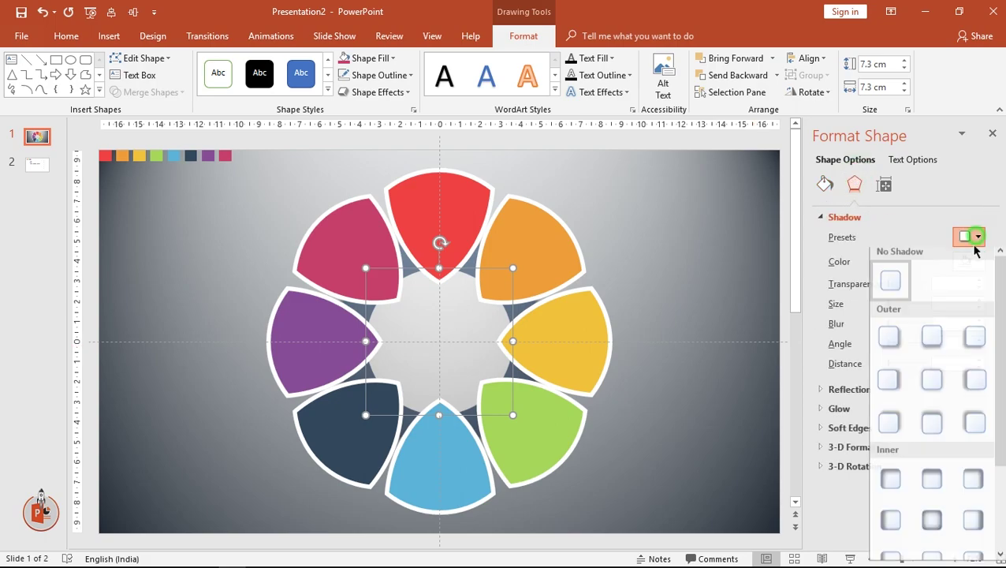
click(932, 380)
click(978, 320)
click(977, 319)
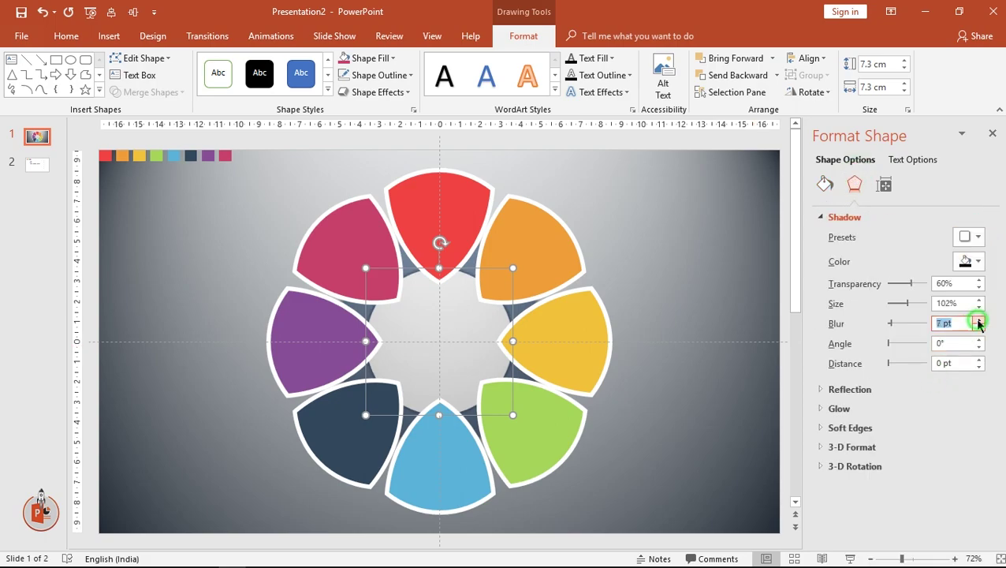
Select all eight petals and give them an Offset Center outer shadow.
click(416, 202)
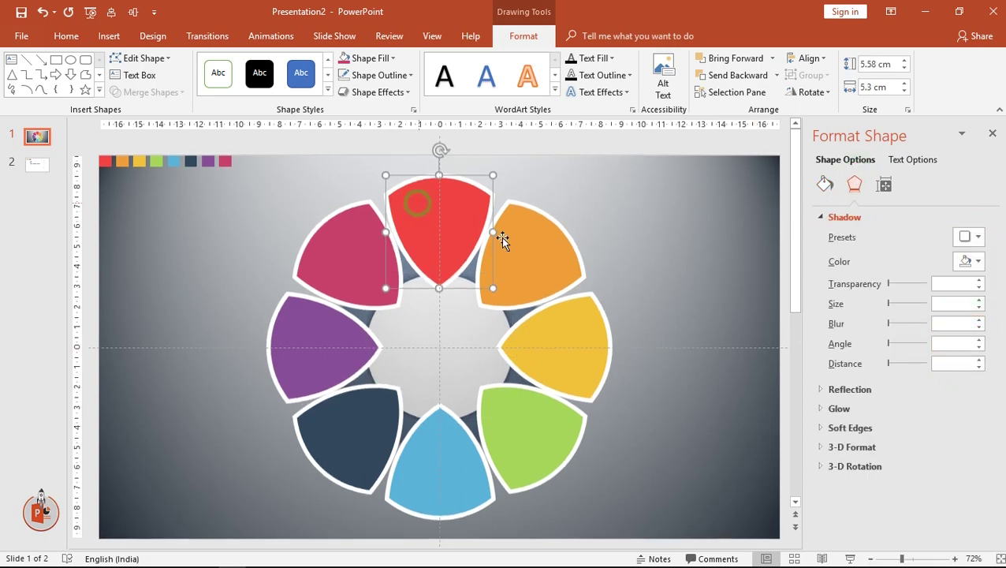
ctrl+click(546, 260)
ctrl+click(558, 347)
ctrl+click(533, 444)
ctrl+click(458, 465)
ctrl+click(332, 420)
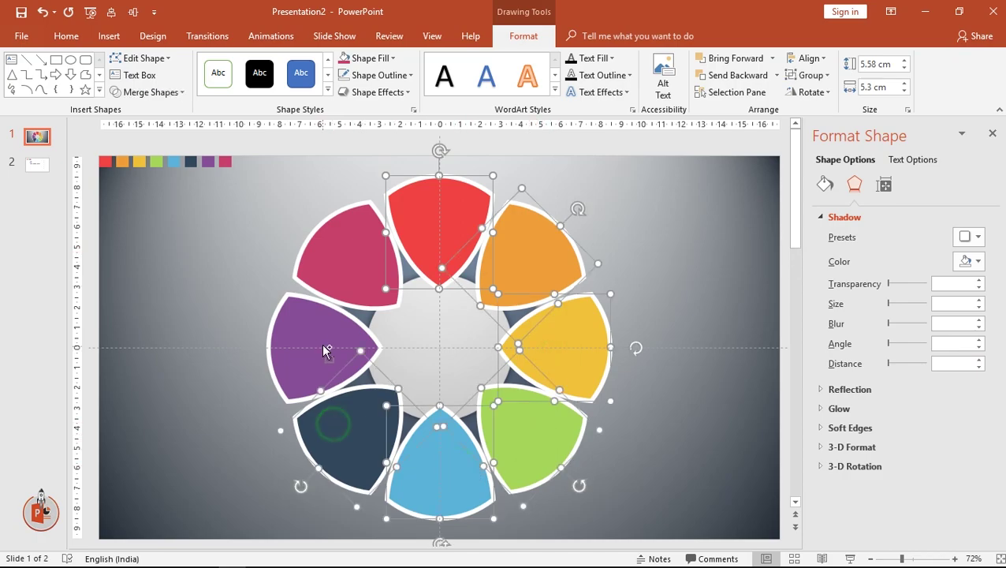
ctrl+click(326, 347)
ctrl+click(337, 250)
click(978, 237)
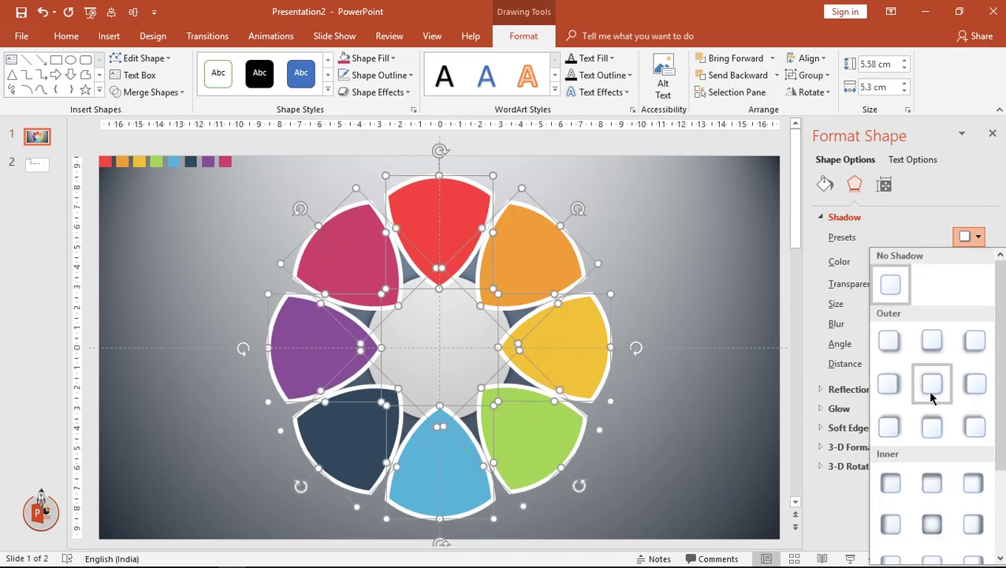
click(871, 394)
Set the petals' shadow to 45% transparency and 10 pt blur.
drag(911, 283, 905, 283)
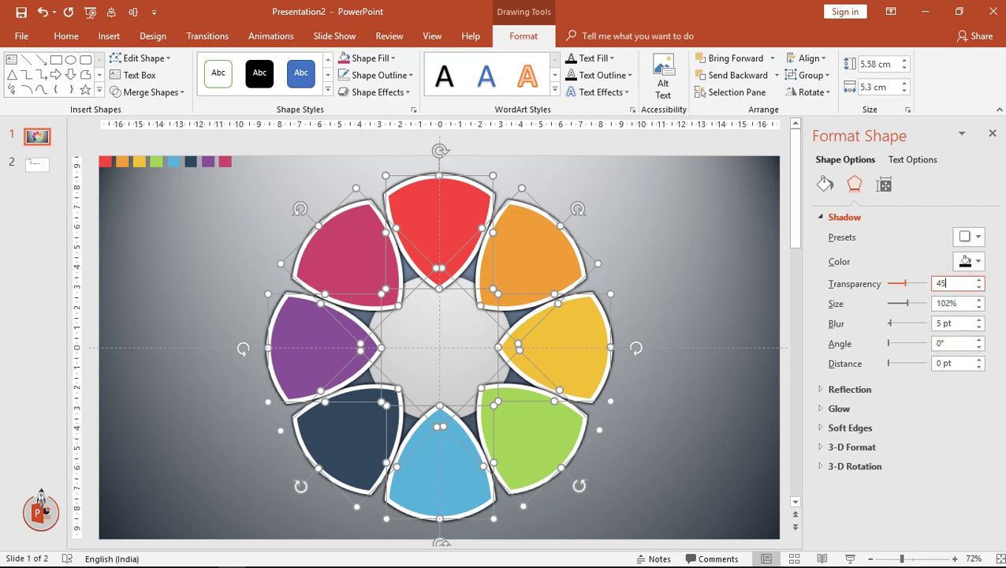
click(978, 320)
click(978, 320)
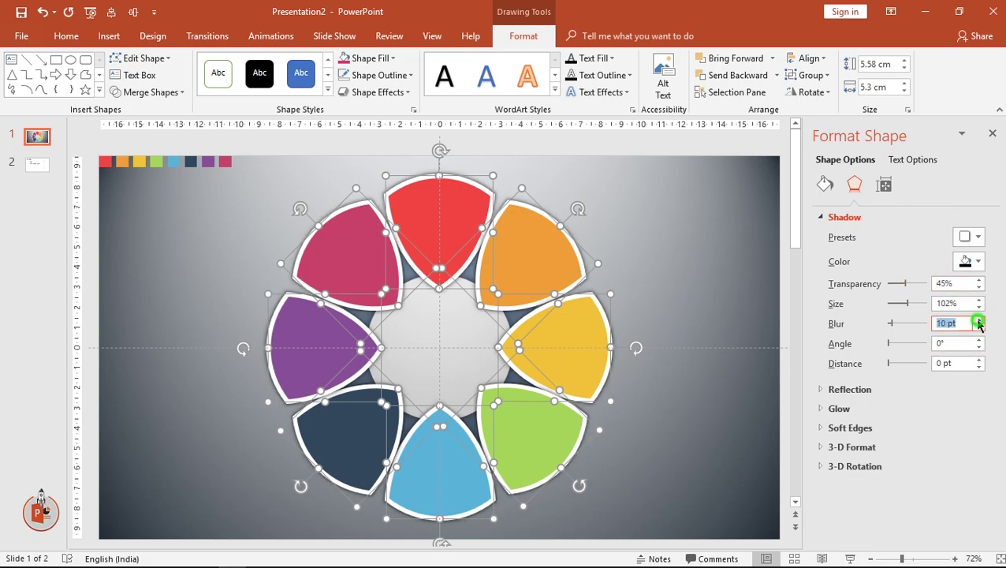
click(992, 133)
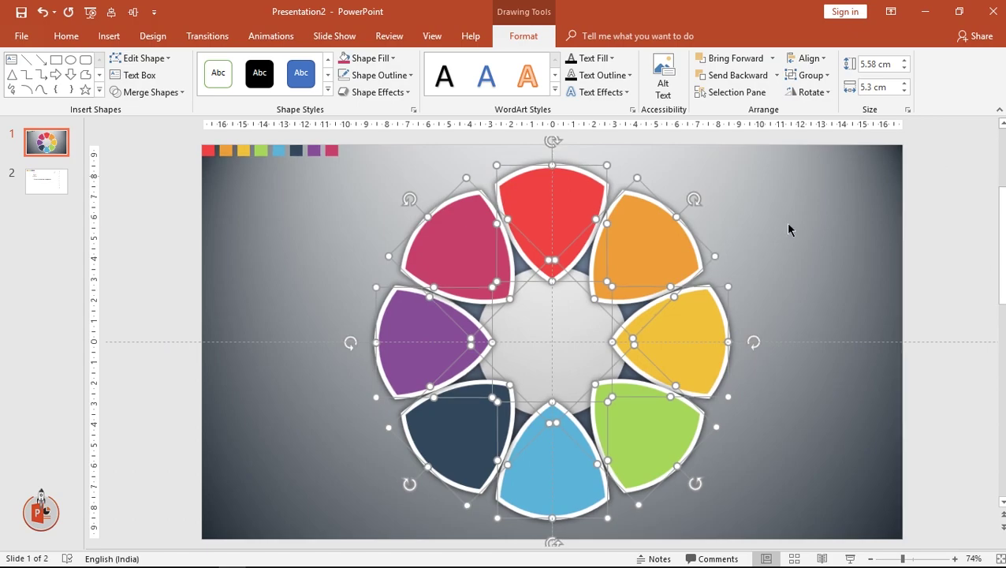
Delete the colour squares at the slide's top left.
click(334, 181)
drag(357, 168, 159, 132)
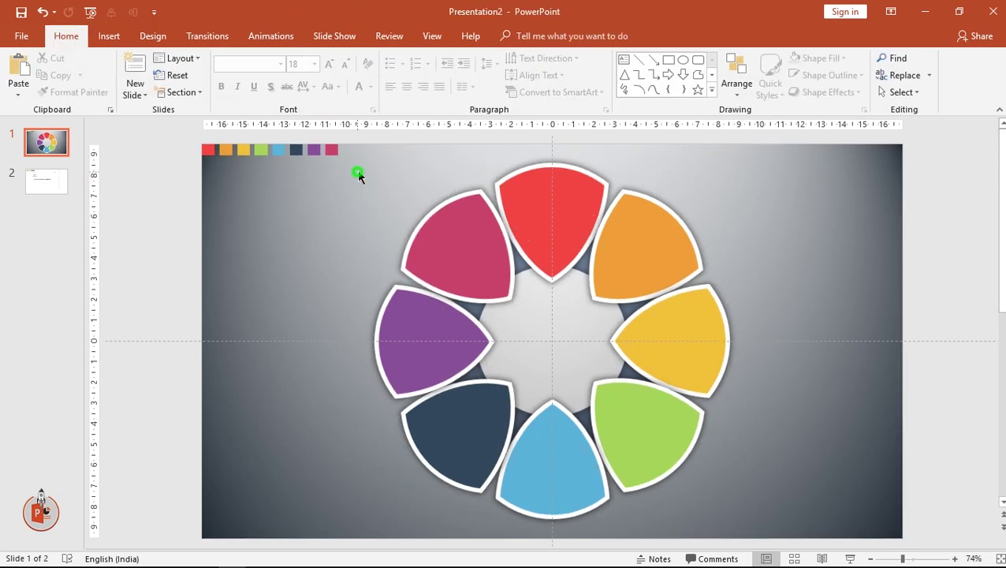
key(Delete)
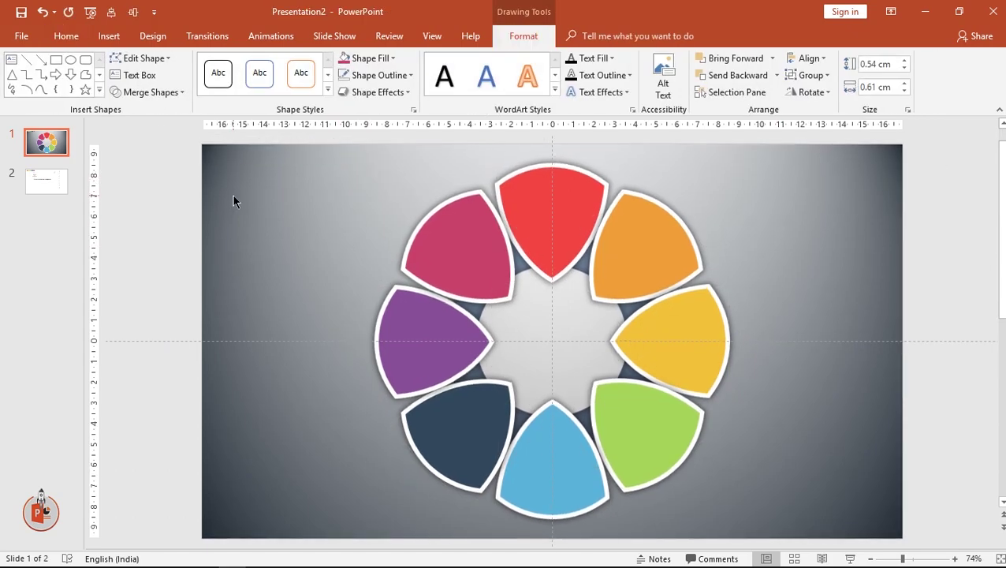
Bring the TITLE, PowerUP text, lightbulb and icons from slide 2, placing the bulb centrally.
click(58, 187)
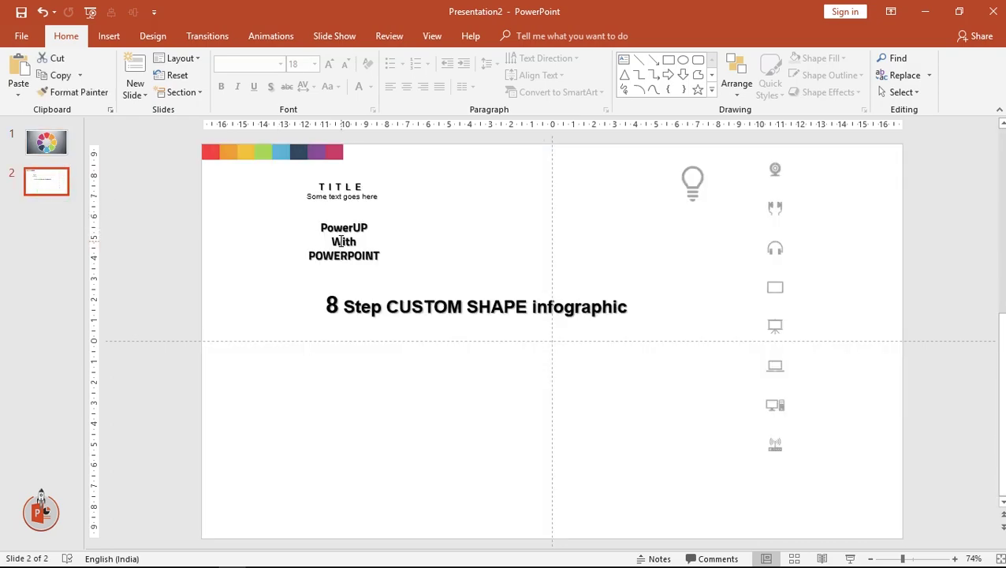
click(342, 227)
click(358, 218)
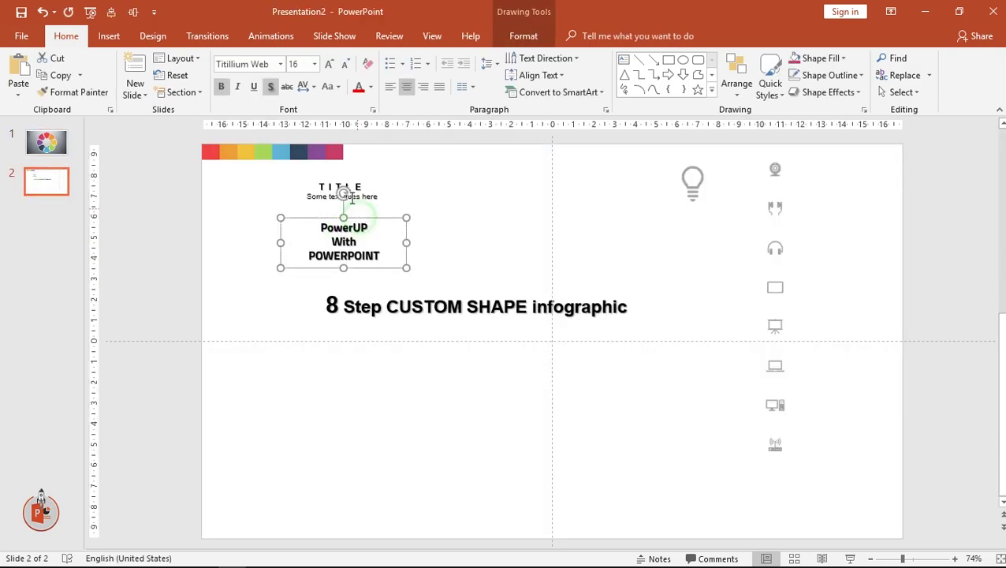
shift+click(361, 187)
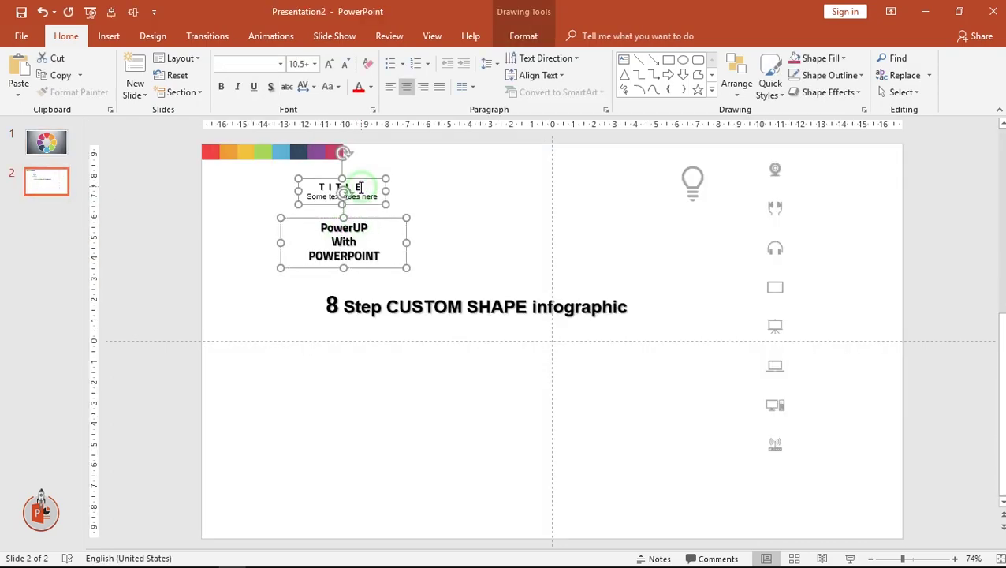
shift+click(698, 183)
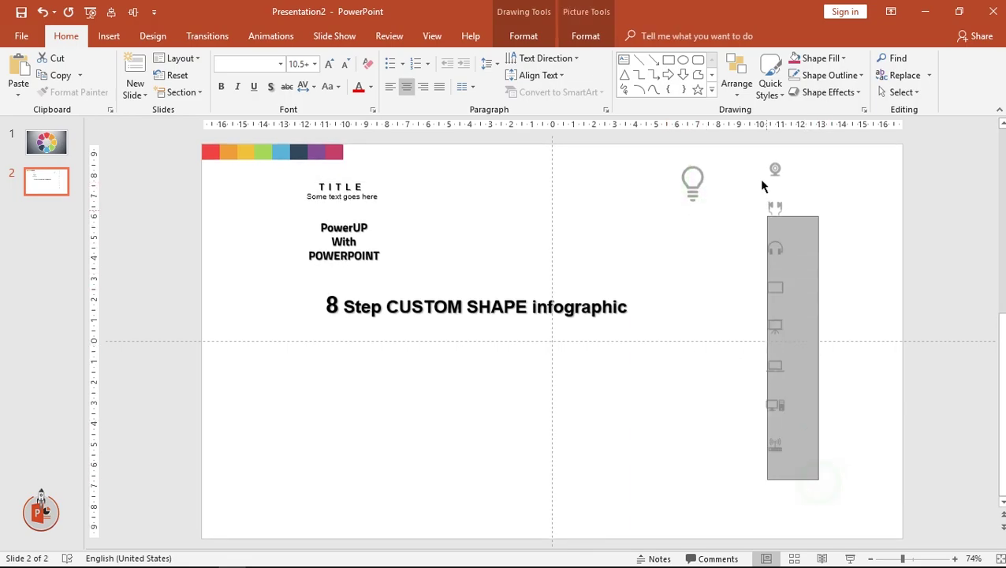
drag(820, 488, 752, 140)
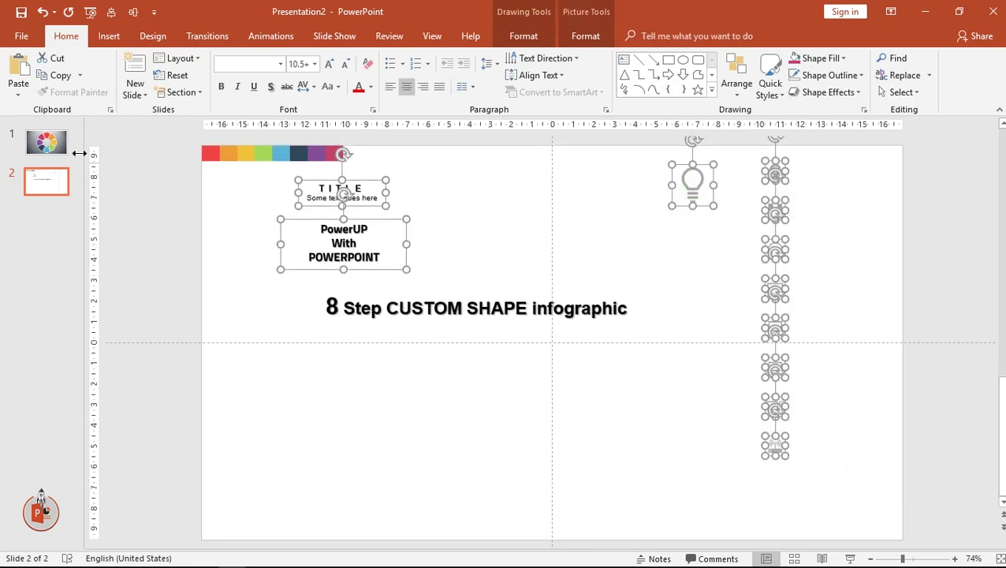
click(47, 143)
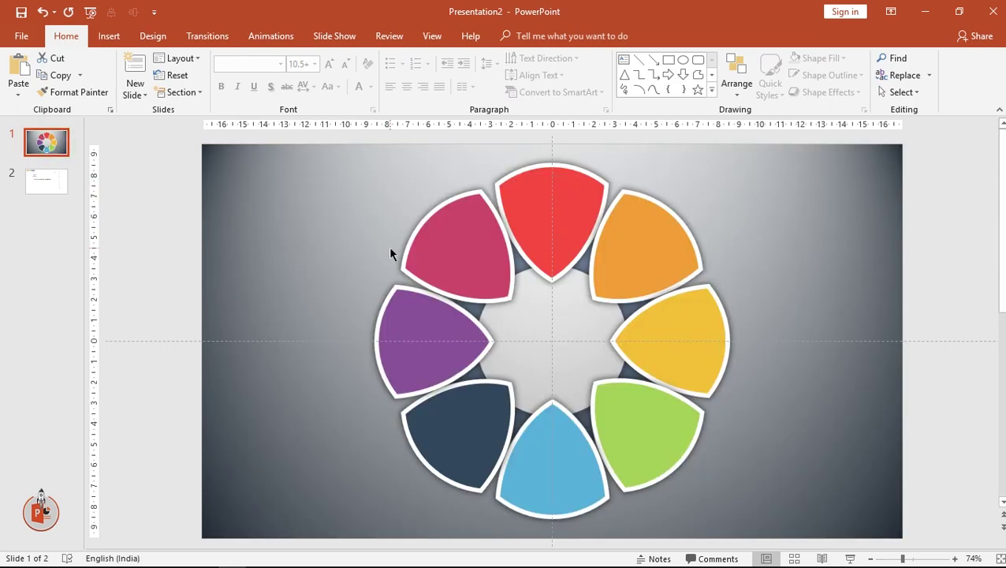
key(ctrl+v)
click(289, 292)
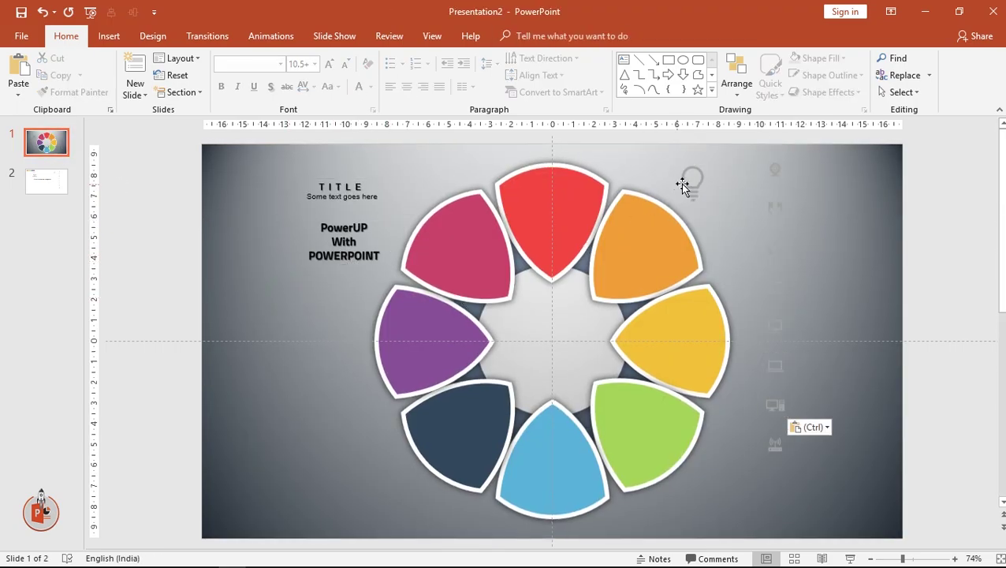
drag(690, 179, 549, 301)
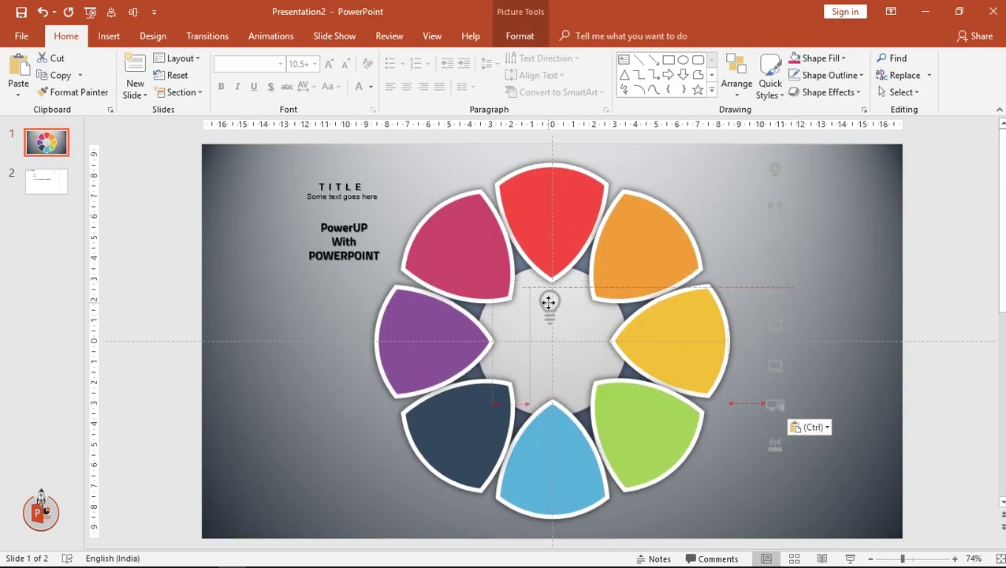
Recolour the lightbulb icon dark and centre it in the circle.
click(520, 36)
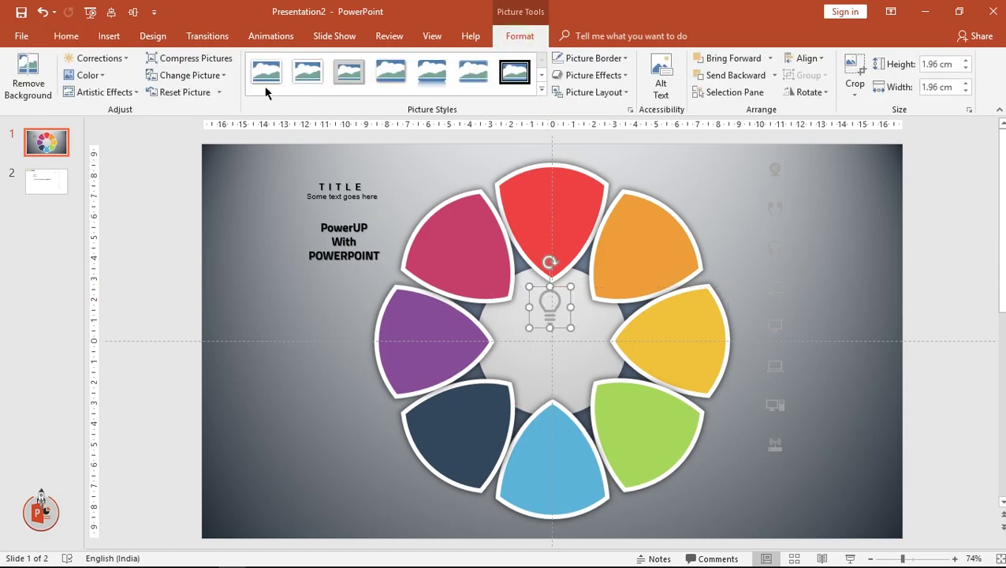
click(88, 74)
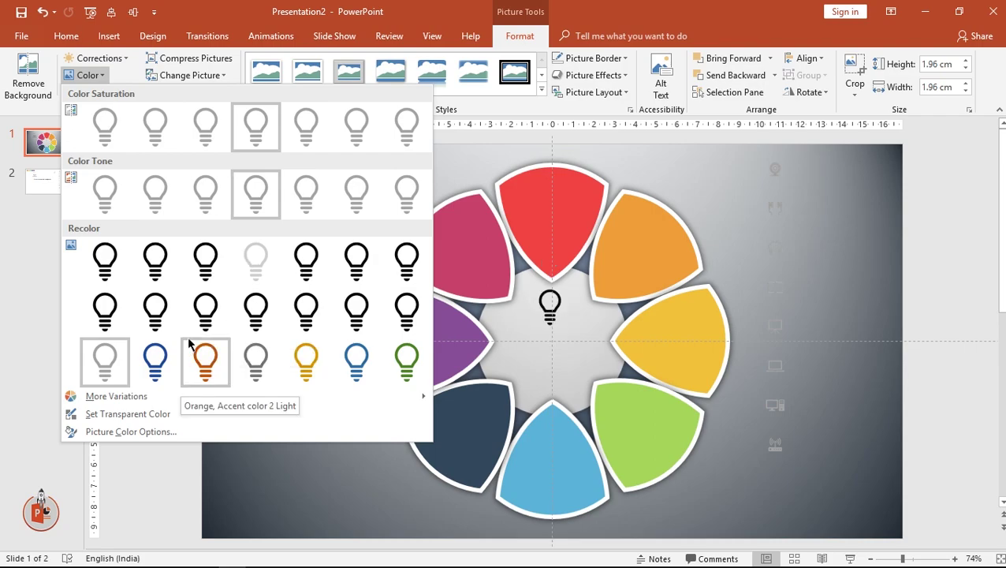
click(155, 316)
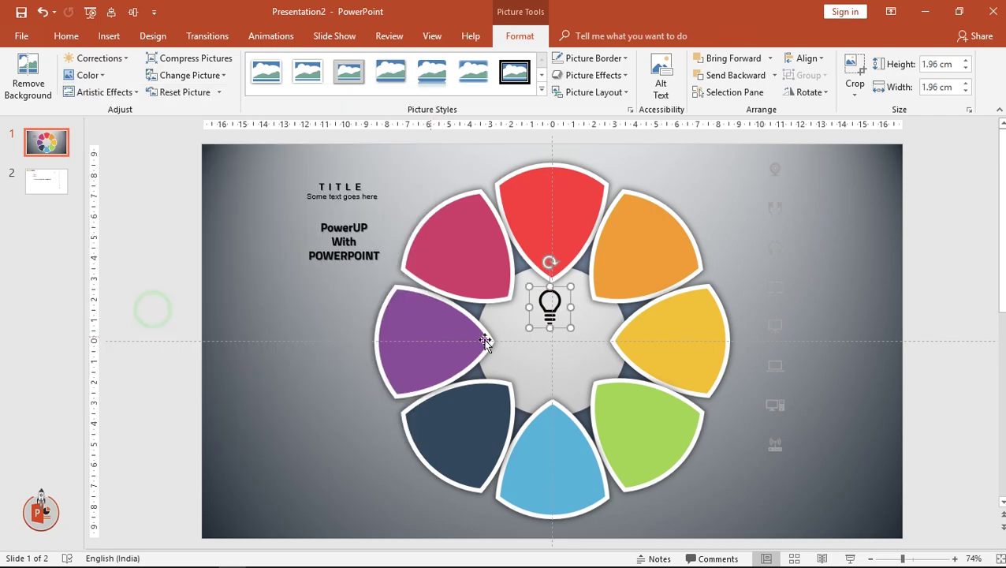
drag(551, 312, 554, 313)
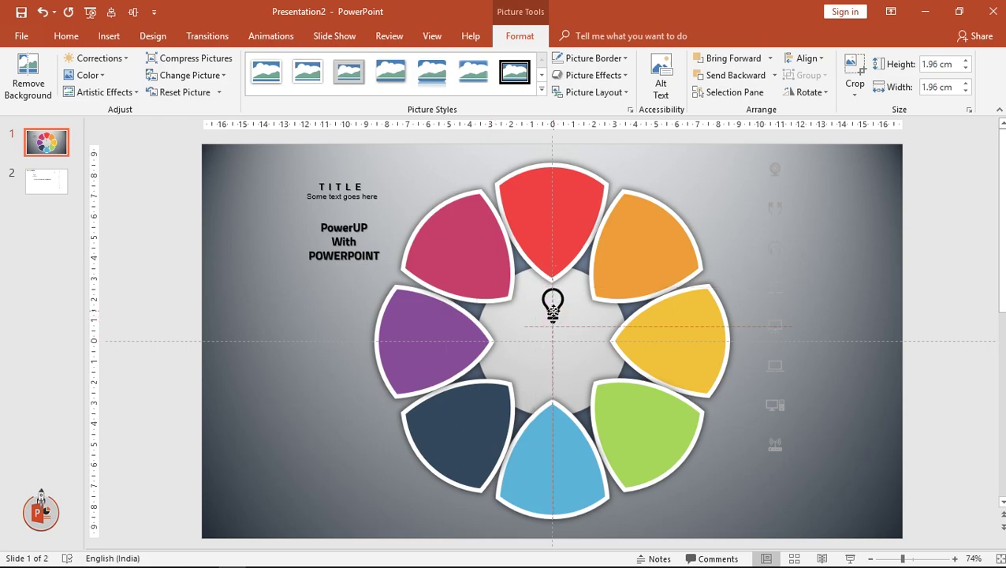
Move the webcam icon onto the top of the red petal.
click(773, 172)
drag(816, 476, 759, 155)
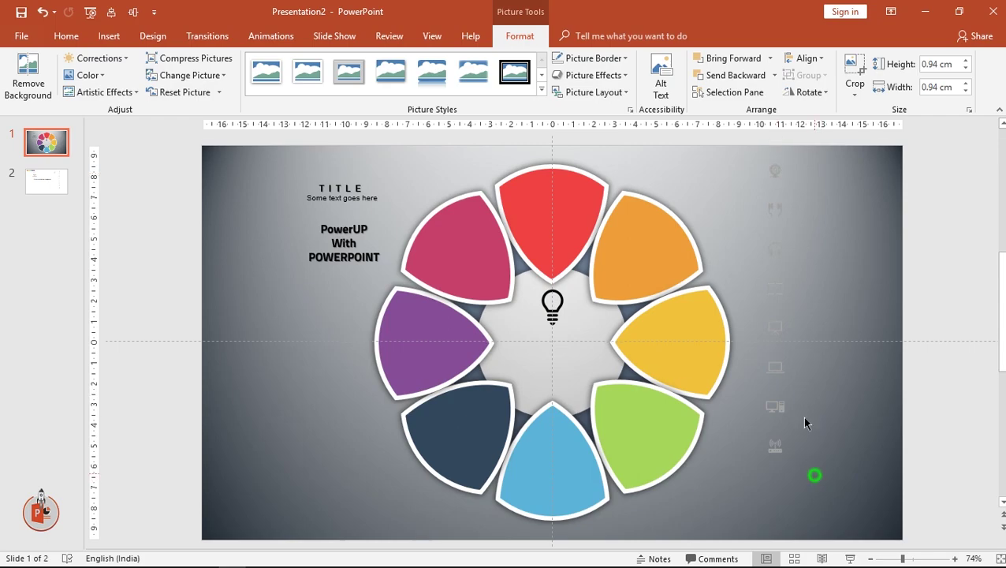
right_click(774, 168)
key(Escape)
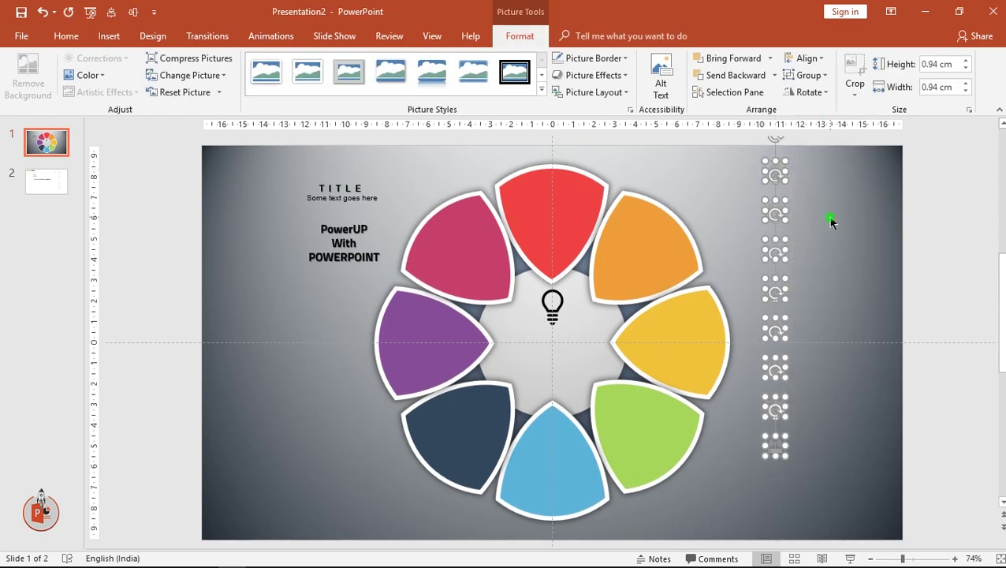
click(828, 216)
drag(775, 170, 553, 182)
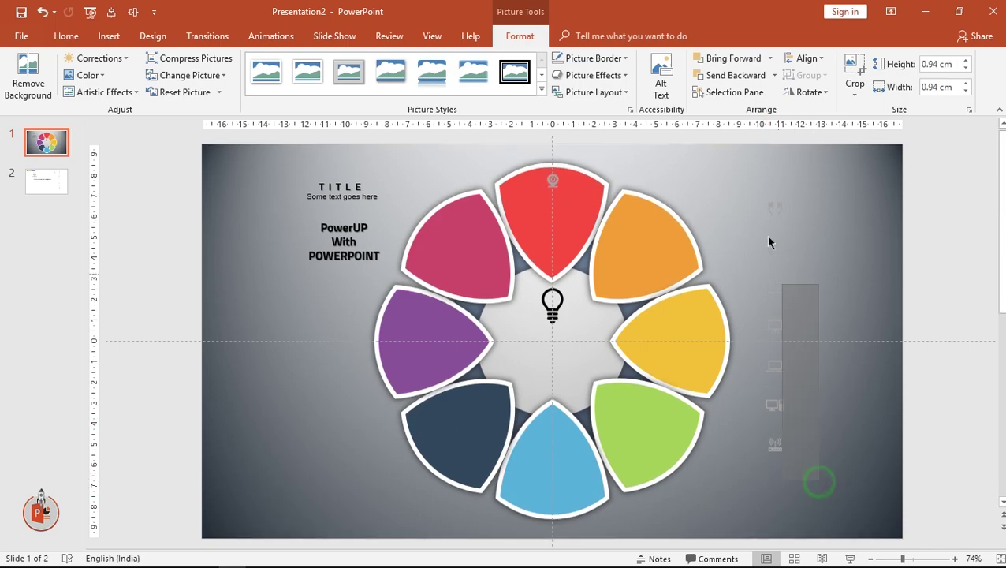
Set the remaining icons to No Recolor so they turn black.
drag(815, 498, 746, 175)
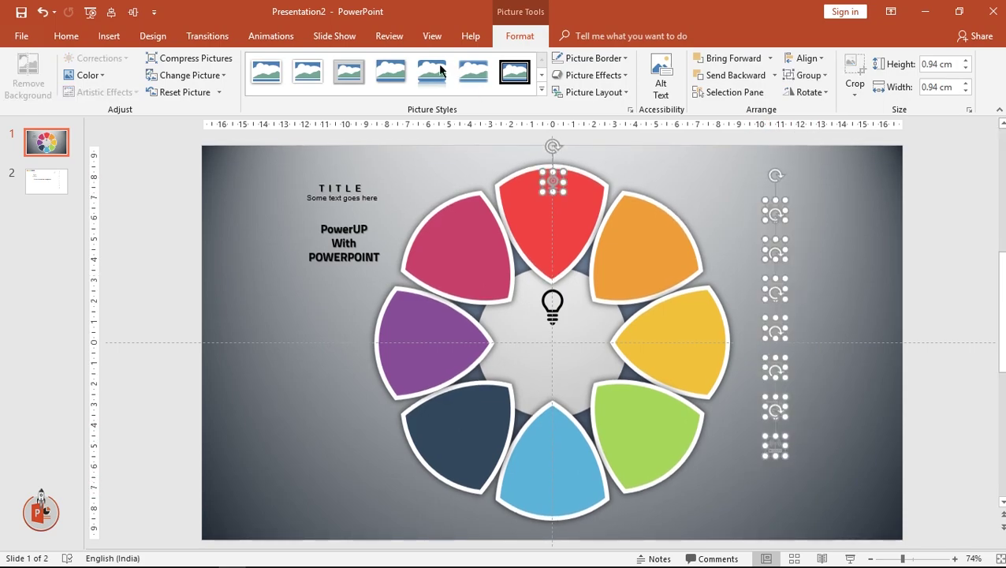
click(100, 75)
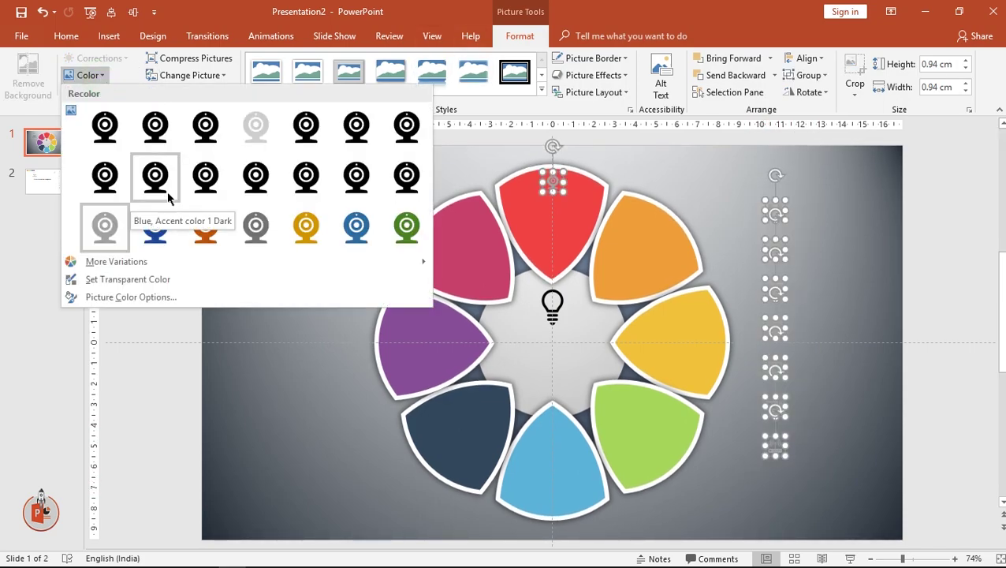
click(102, 130)
click(646, 176)
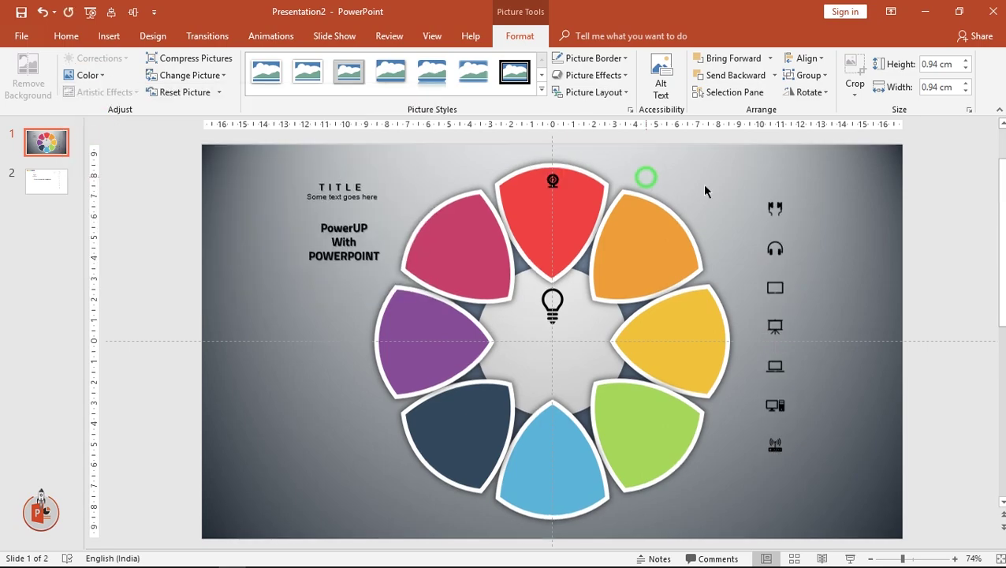
Place earphones, headphones, screen, projector, laptop, desktop, router icons on petals; TITLE on red petal.
drag(775, 208, 655, 218)
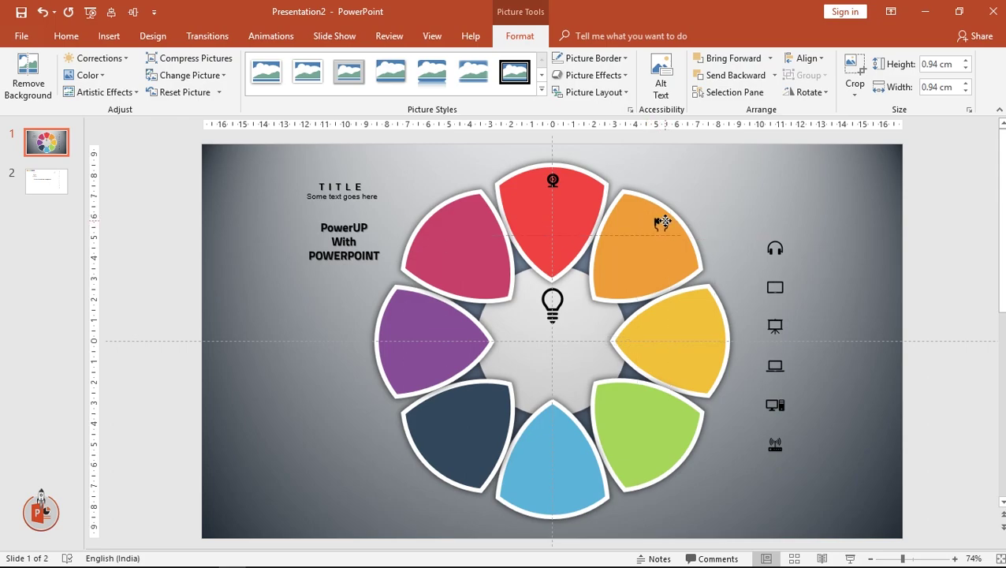
drag(663, 223, 663, 224)
mouse_move(775, 251)
mouse_down()
mouse_move(716, 317)
mouse_move(713, 339)
mouse_up()
mouse_move(778, 288)
mouse_down()
mouse_move(651, 448)
mouse_move(668, 453)
mouse_up()
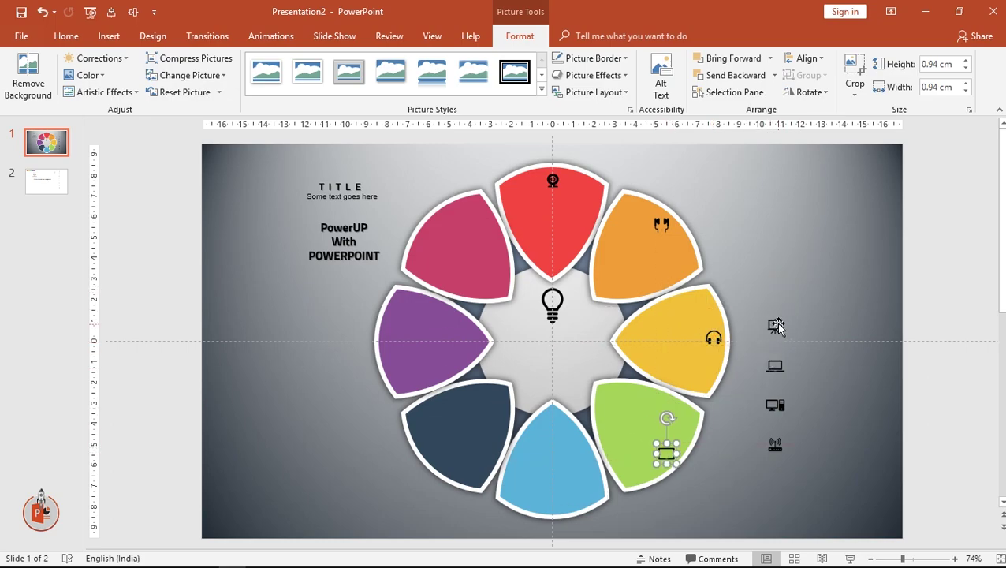
drag(777, 326, 550, 498)
drag(776, 365, 435, 450)
mouse_move(775, 405)
mouse_down()
mouse_move(390, 359)
mouse_move(393, 343)
mouse_up()
drag(775, 445, 442, 240)
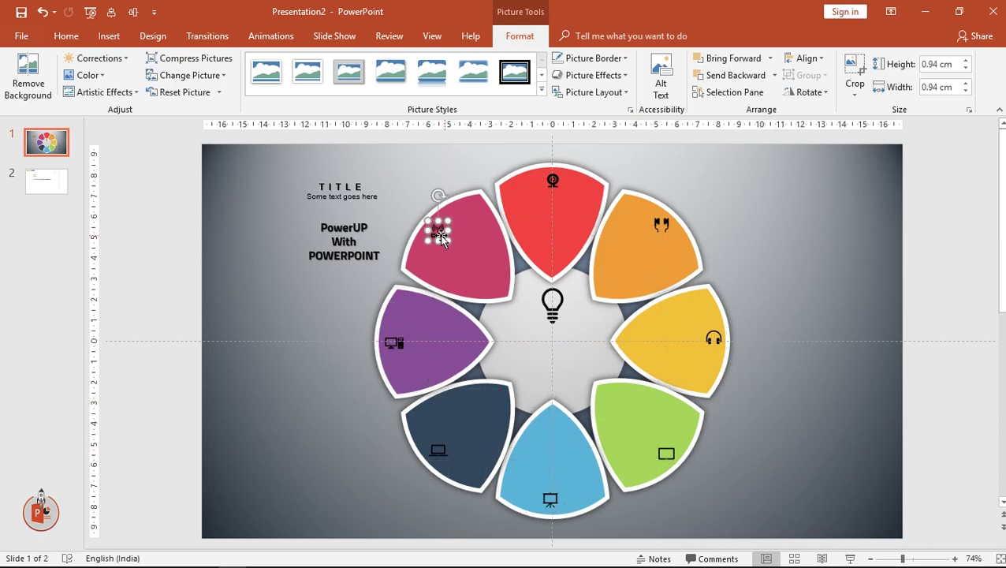
drag(315, 189, 540, 206)
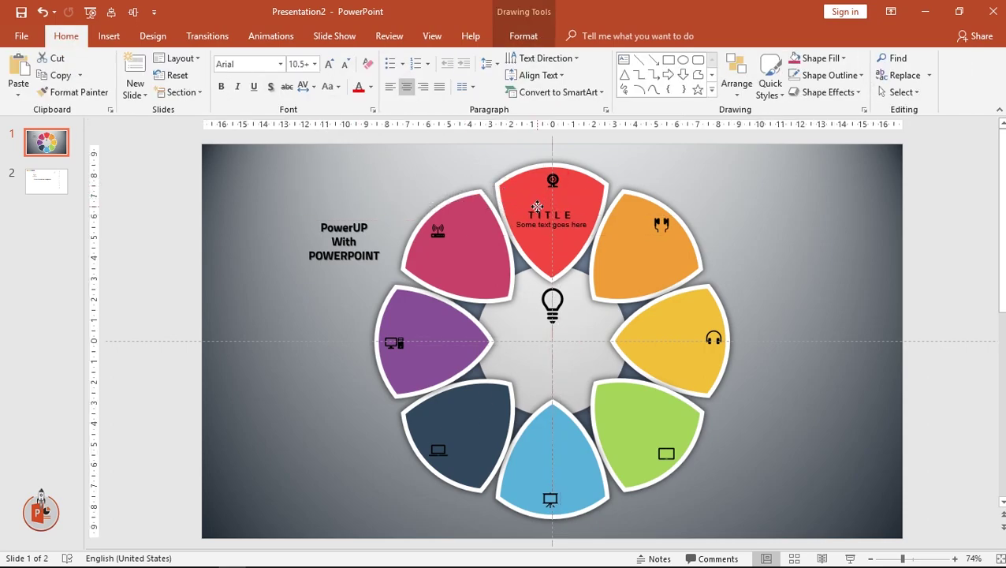
Duplicate the TITLE placeholder onto the other petals and centre the PowerUP text in the circle.
mouse_move(544, 217)
mouse_down()
mouse_move(633, 257)
mouse_move(679, 362)
mouse_move(657, 443)
mouse_move(571, 483)
mouse_move(487, 442)
mouse_move(457, 352)
mouse_move(479, 272)
mouse_up()
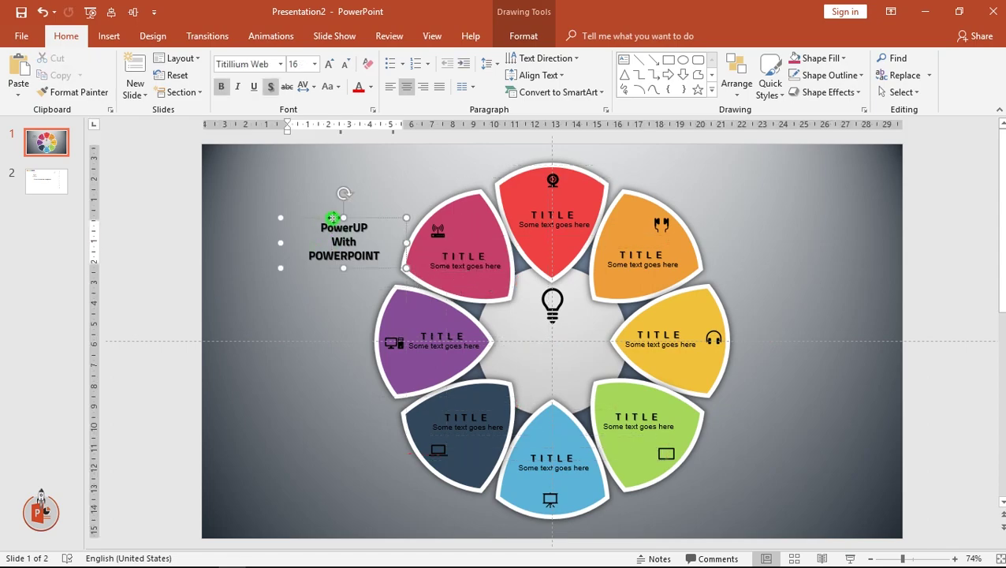
drag(337, 219, 540, 325)
click(764, 336)
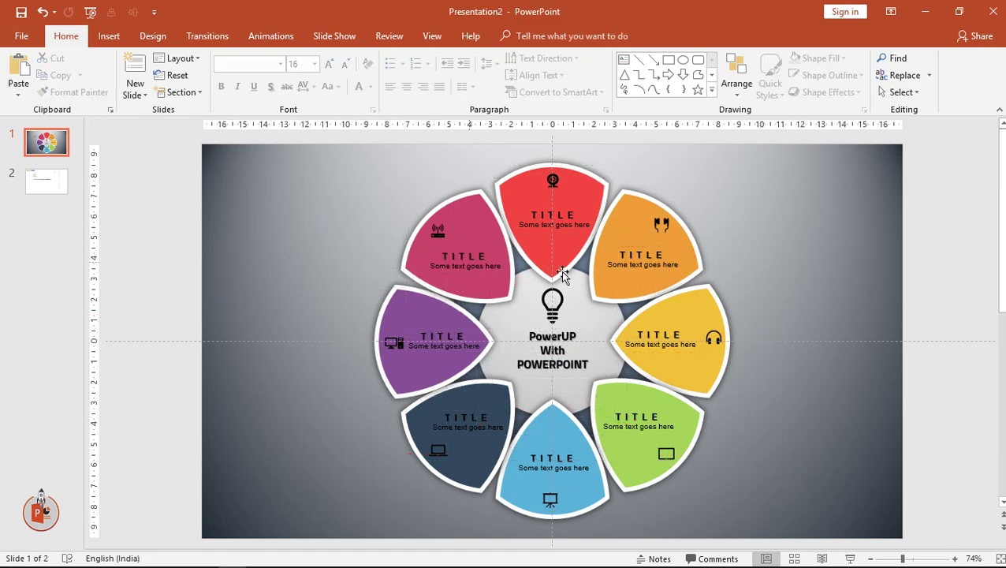
Copy the '8 Step CUSTOM SHAPE infographic' heading from slide 2 to the petal slide's top left.
click(61, 180)
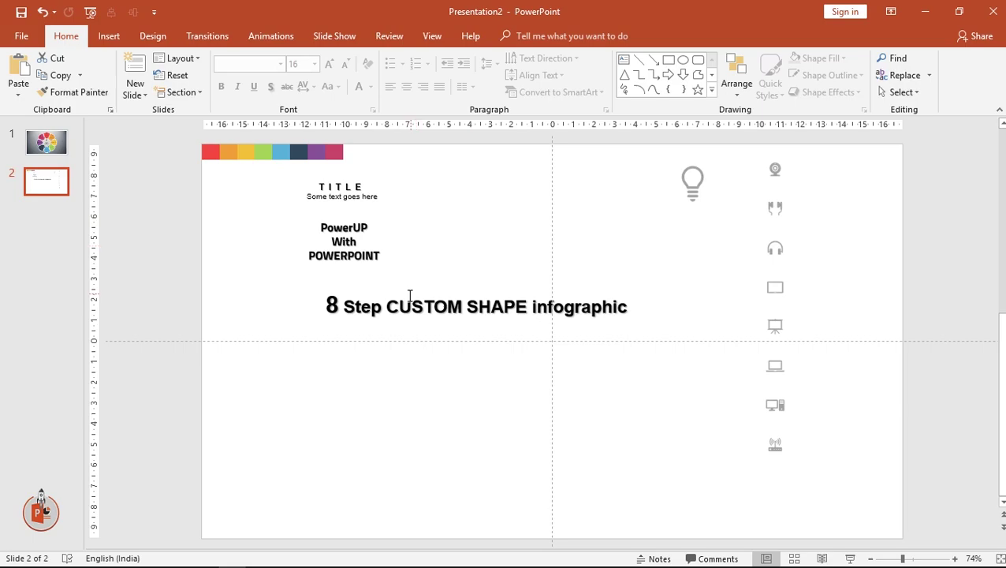
click(408, 295)
key(ctrl+c)
click(55, 146)
key(ctrl+v)
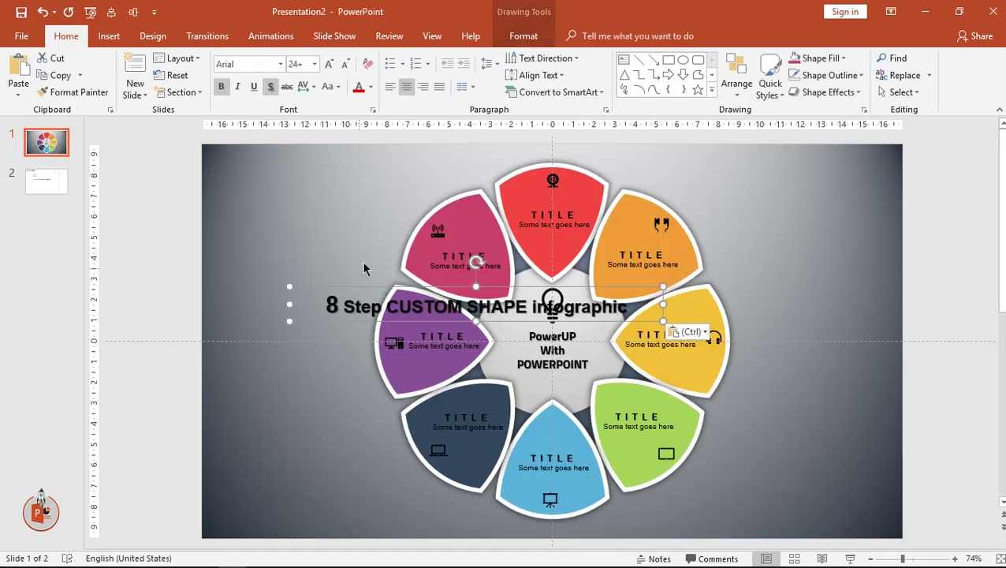
mouse_move(385, 287)
mouse_down()
mouse_move(274, 142)
mouse_move(293, 137)
mouse_move(270, 142)
mouse_up()
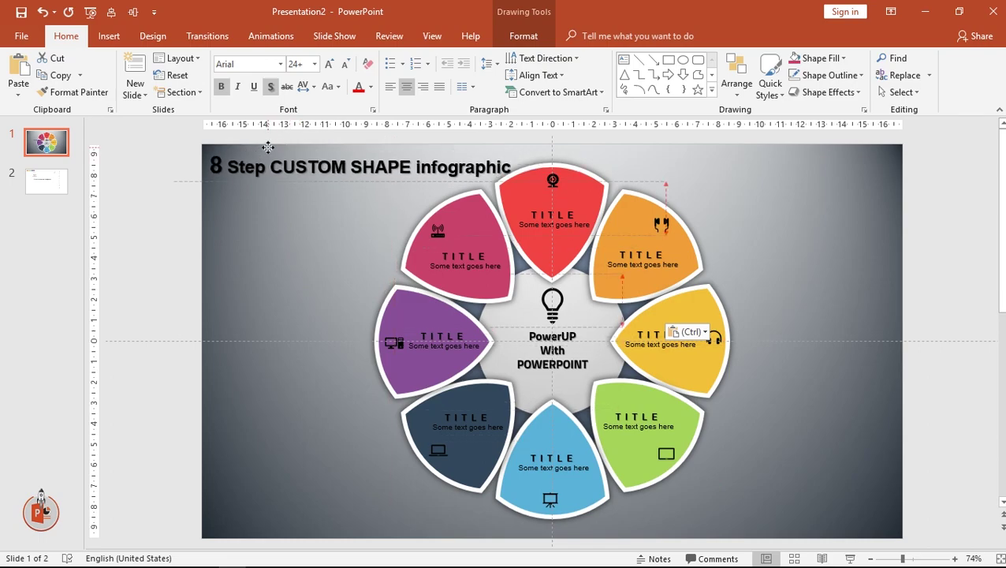
Narrow the heading box so it wraps onto two lines at 24 pt.
click(345, 63)
click(345, 63)
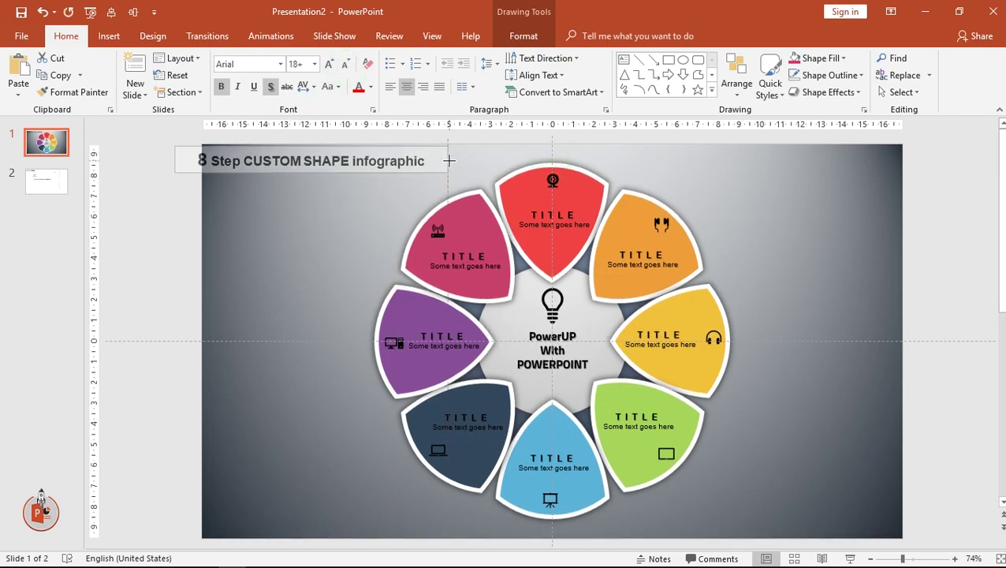
mouse_move(548, 161)
mouse_down()
mouse_move(388, 163)
mouse_move(423, 197)
mouse_move(407, 209)
mouse_up()
click(329, 63)
click(329, 63)
click(896, 332)
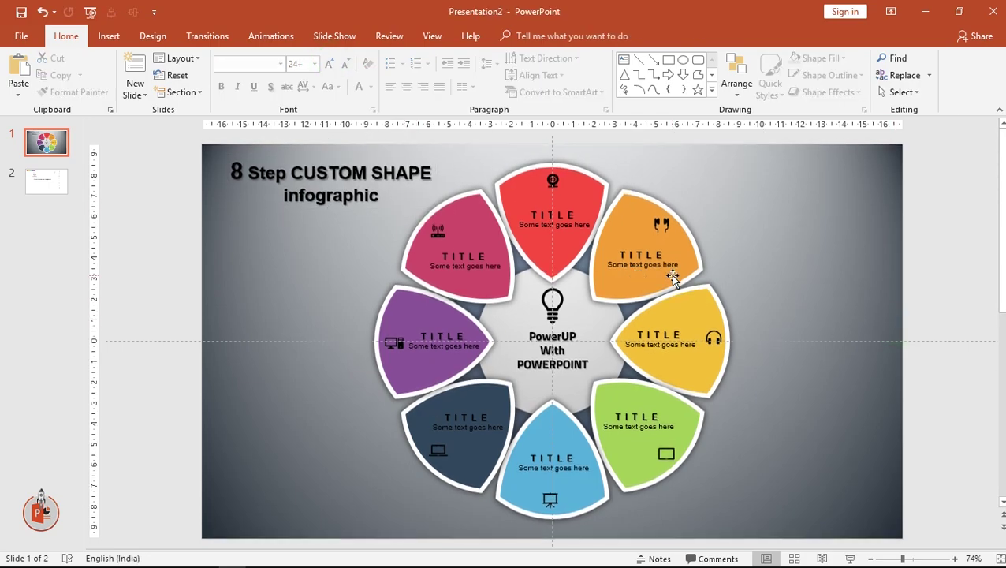
click(433, 35)
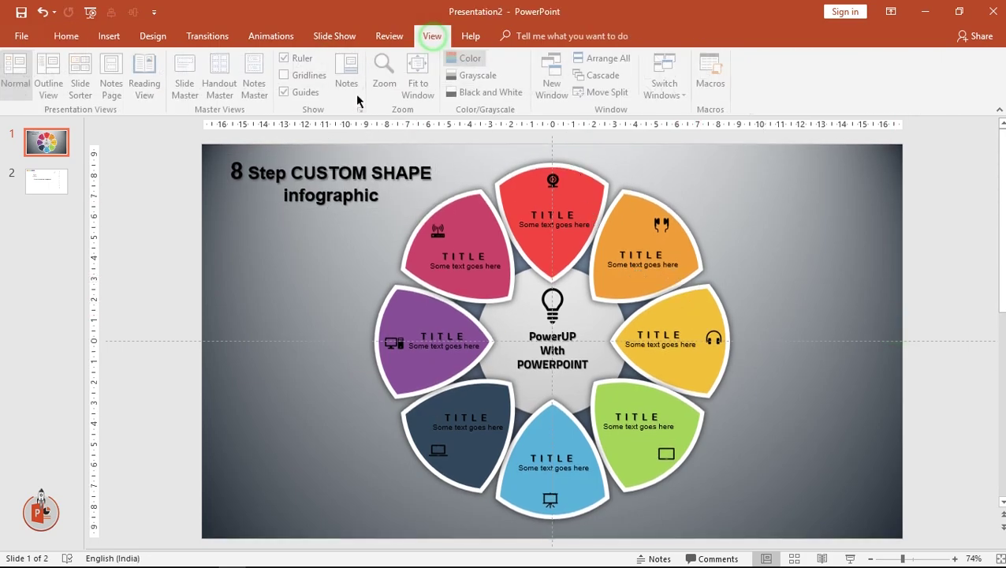
Hide the guides and play the petal slide full screen as a slide show.
click(307, 92)
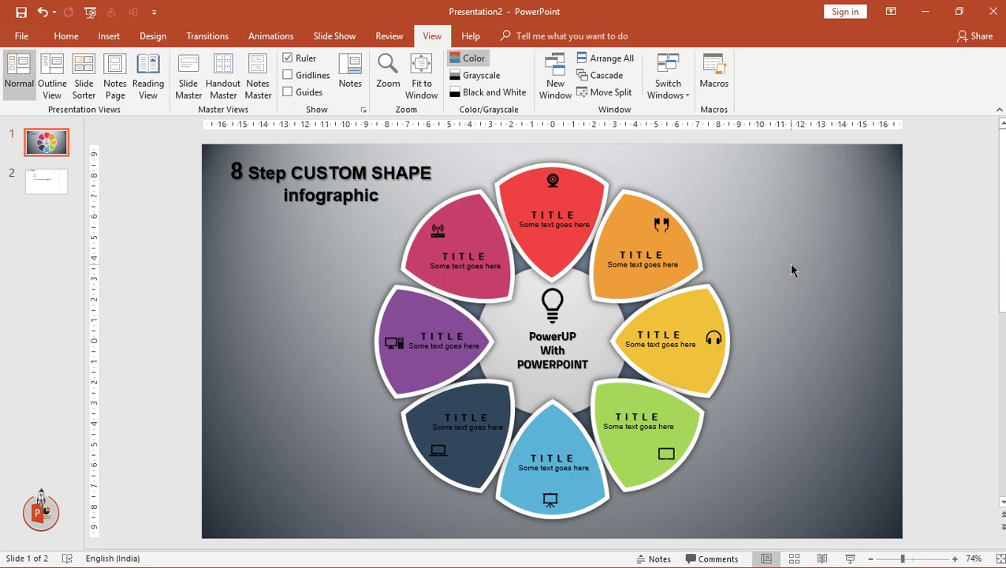
key(F5)
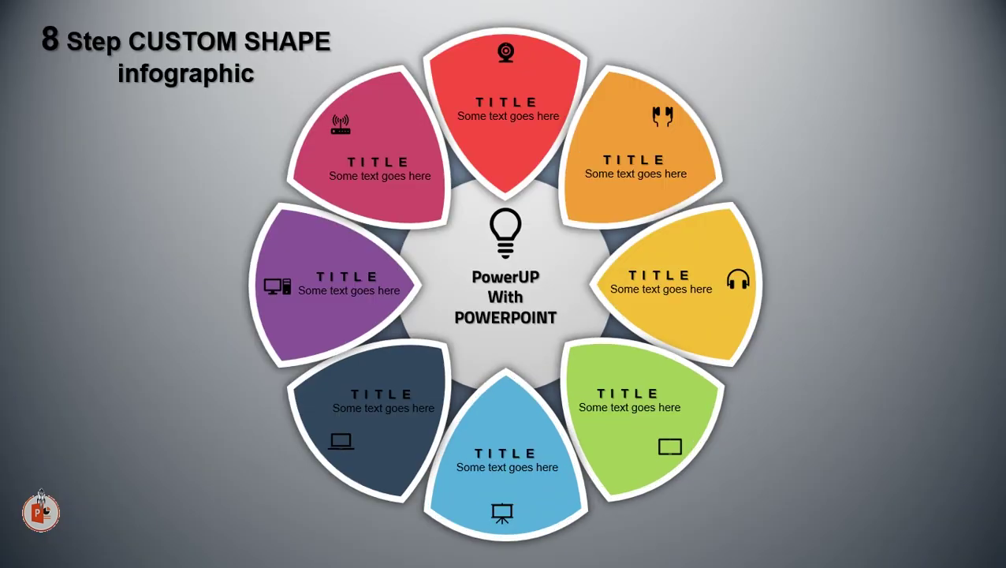